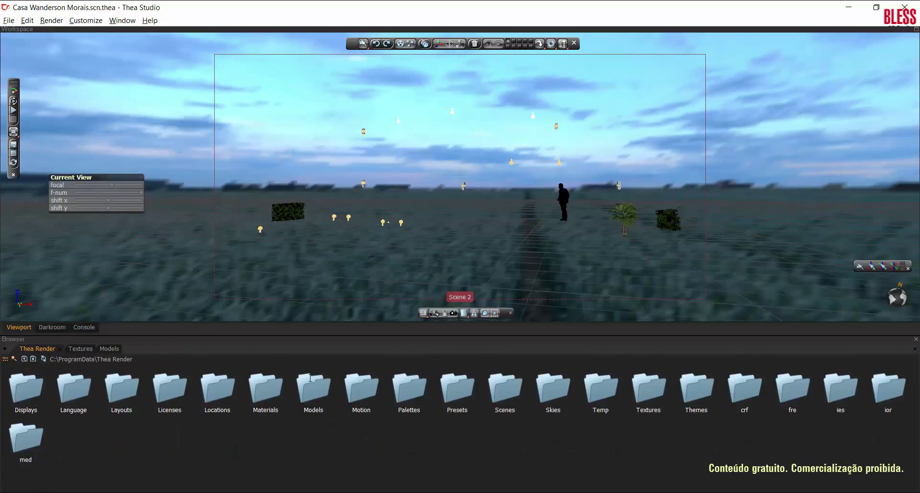
Step: Browse the Models folder of the Thea Render data, open the Materials folder instead, and show its contents with small icons
{"action": "double_click", "coordinate": [314, 388]}
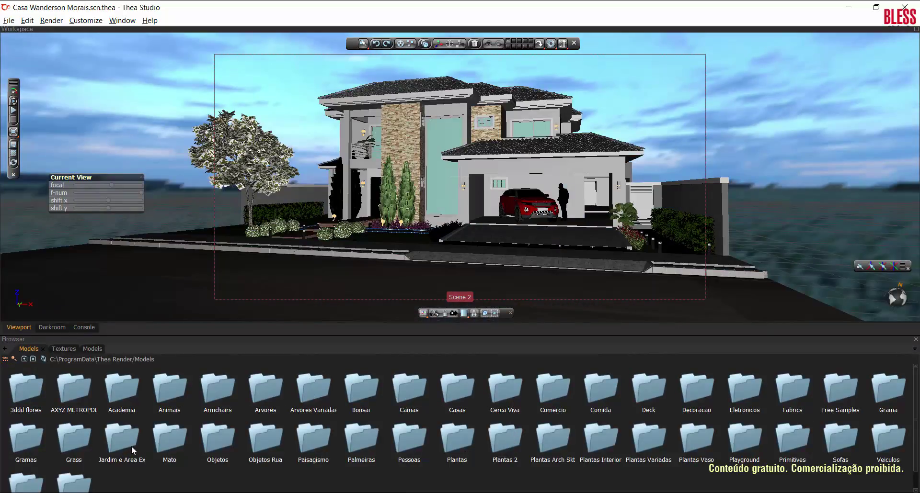
{"action": "left_click", "coordinate": [33, 358]}
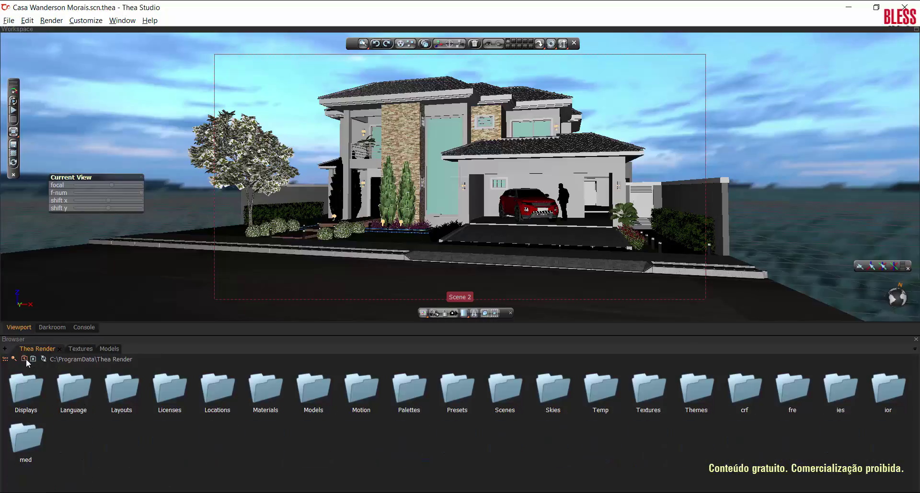
{"action": "double_click", "coordinate": [268, 387]}
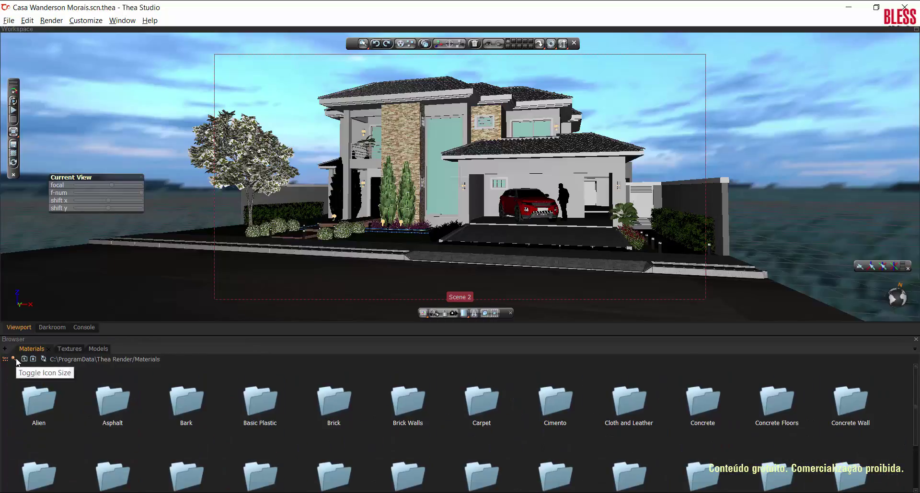
{"action": "left_click", "coordinate": [15, 359]}
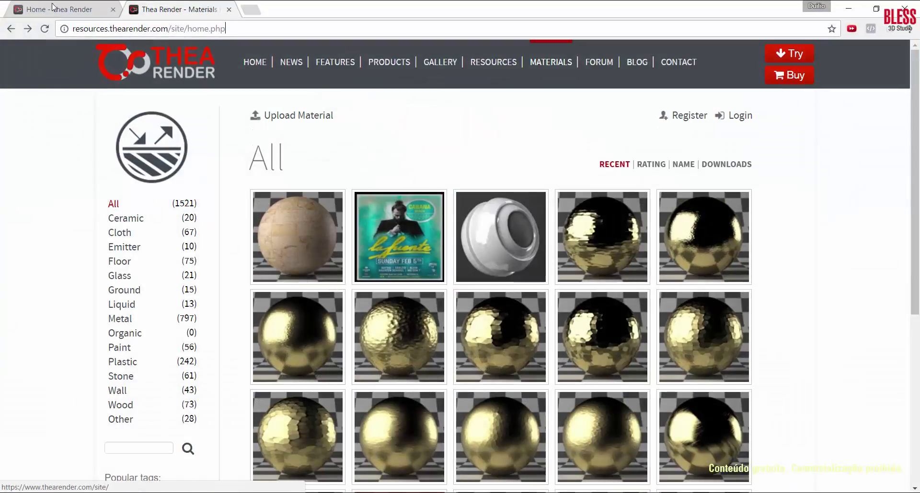
Step: Switch to the web browser and open the Thea Libraries page from the resources of the Thea Render website
{"action": "left_click", "coordinate": [200, 80]}
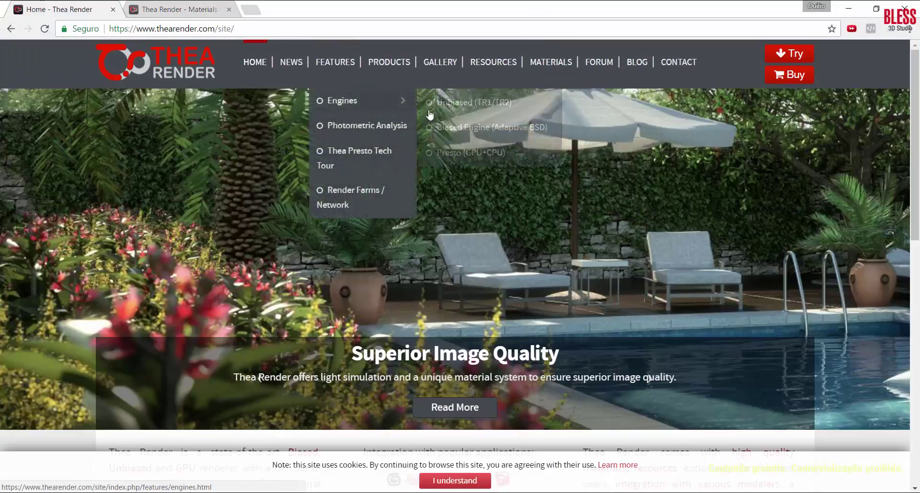
{"action": "mouse_move", "coordinate": [486, 71]}
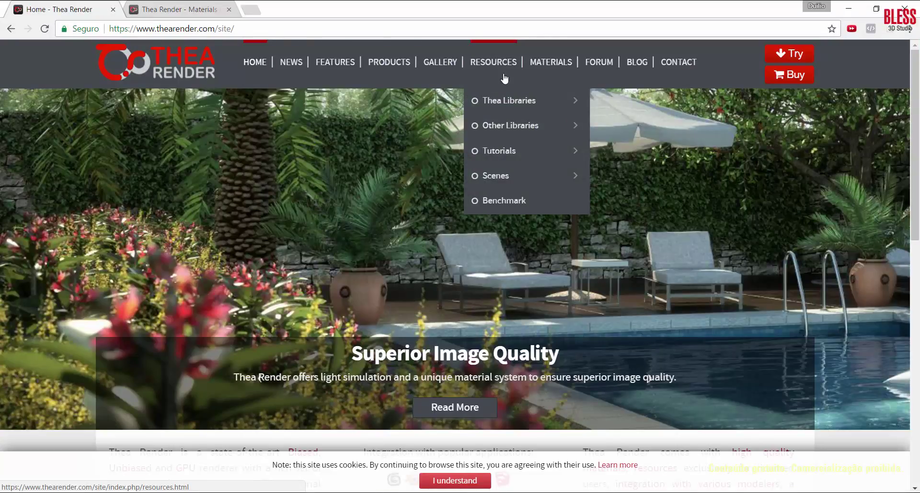
{"action": "mouse_move", "coordinate": [515, 106]}
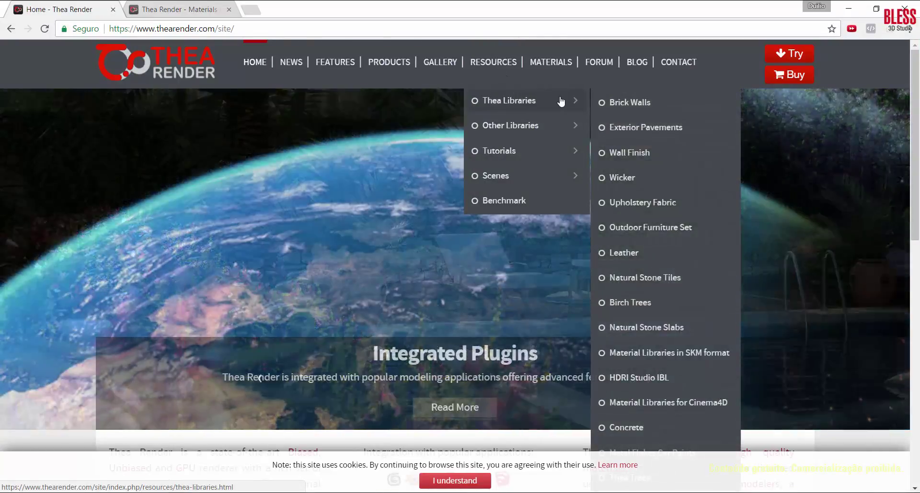
{"action": "left_click", "coordinate": [511, 104]}
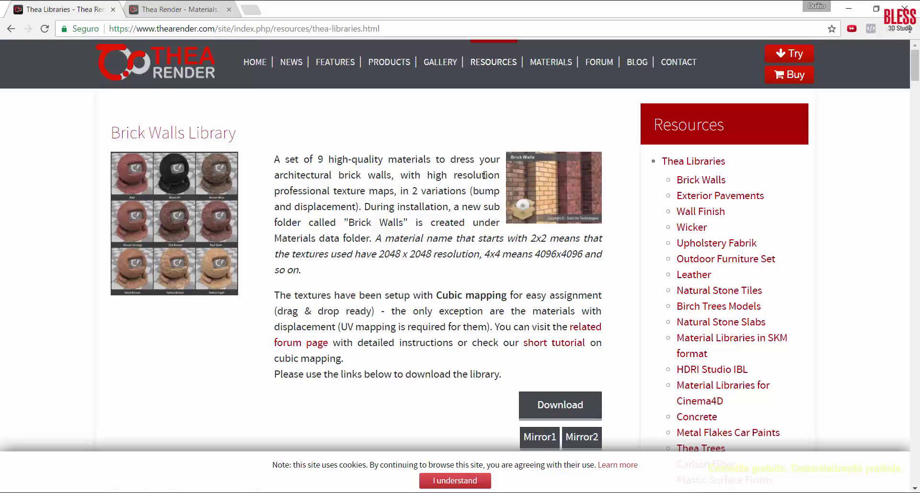
Step: Examine the downloadable material, model and HDRI libraries listed on the Thea Libraries page
{"action": "scroll", "coordinate": [356, 194], "scroll_direction": "down", "scroll_amount": 6}
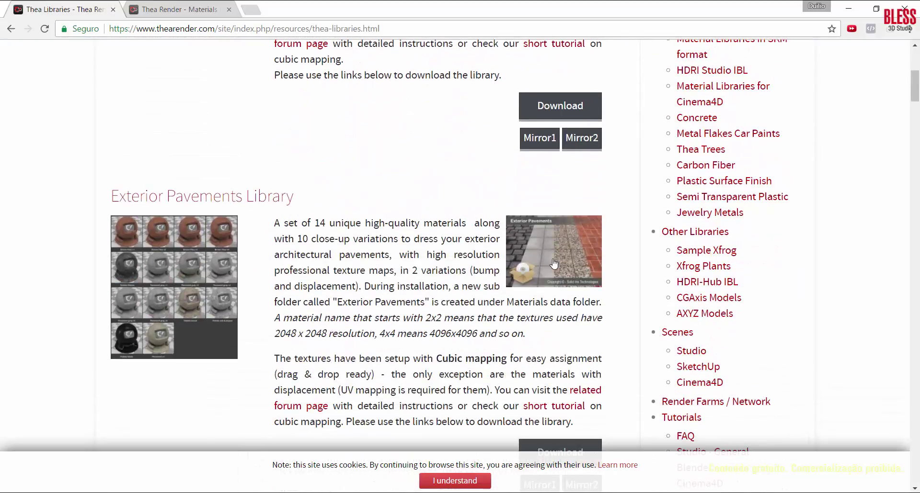
{"action": "scroll", "coordinate": [543, 265], "scroll_direction": "down", "scroll_amount": 6}
{"action": "scroll", "coordinate": [544, 265], "scroll_direction": "down", "scroll_amount": 2}
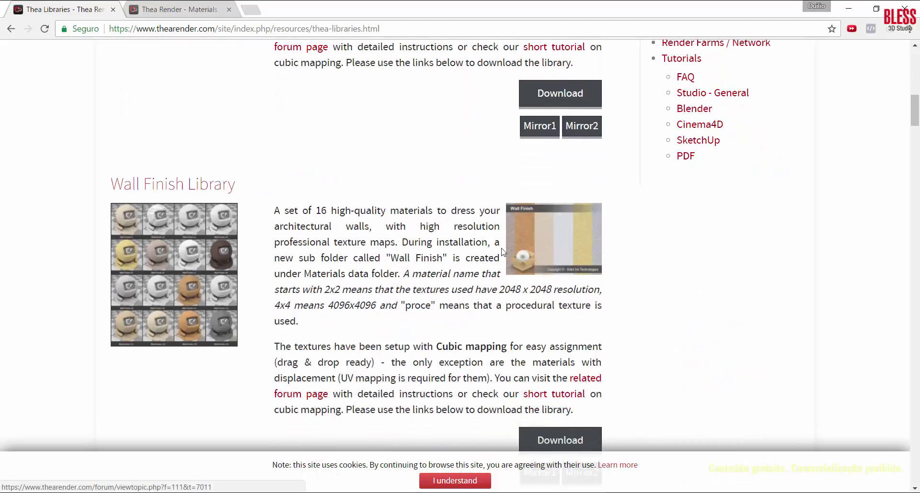
{"action": "scroll", "coordinate": [582, 253], "scroll_direction": "down", "scroll_amount": 1}
{"action": "scroll", "coordinate": [584, 252], "scroll_direction": "down", "scroll_amount": 6}
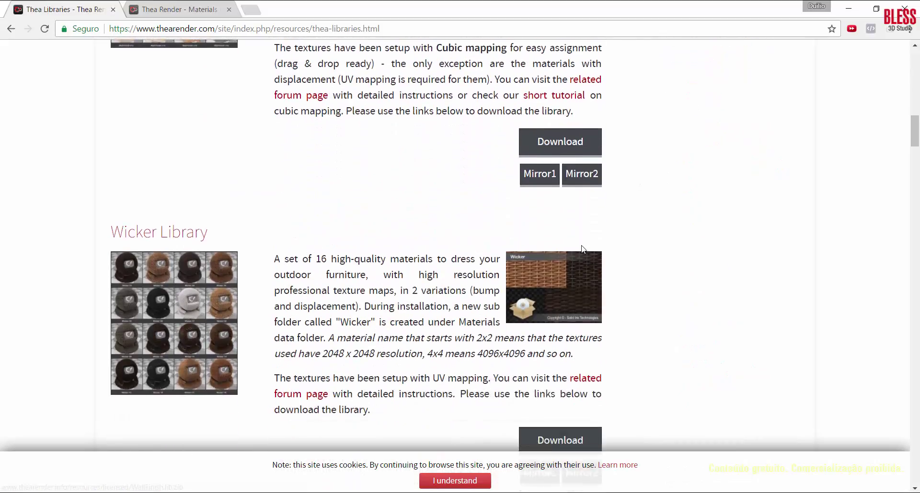
{"action": "scroll", "coordinate": [573, 230], "scroll_direction": "down", "scroll_amount": 4}
{"action": "scroll", "coordinate": [573, 230], "scroll_direction": "down", "scroll_amount": 6}
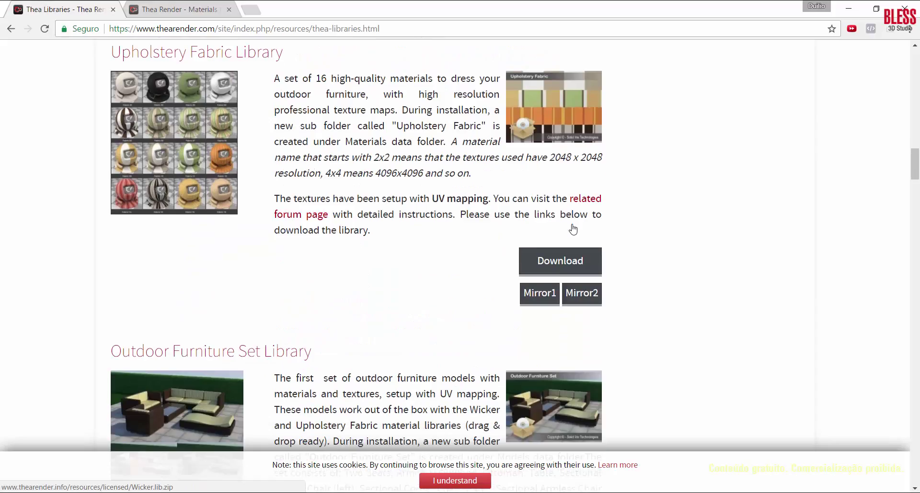
{"action": "scroll", "coordinate": [571, 226], "scroll_direction": "down", "scroll_amount": 4}
{"action": "scroll", "coordinate": [514, 256], "scroll_direction": "down", "scroll_amount": 6}
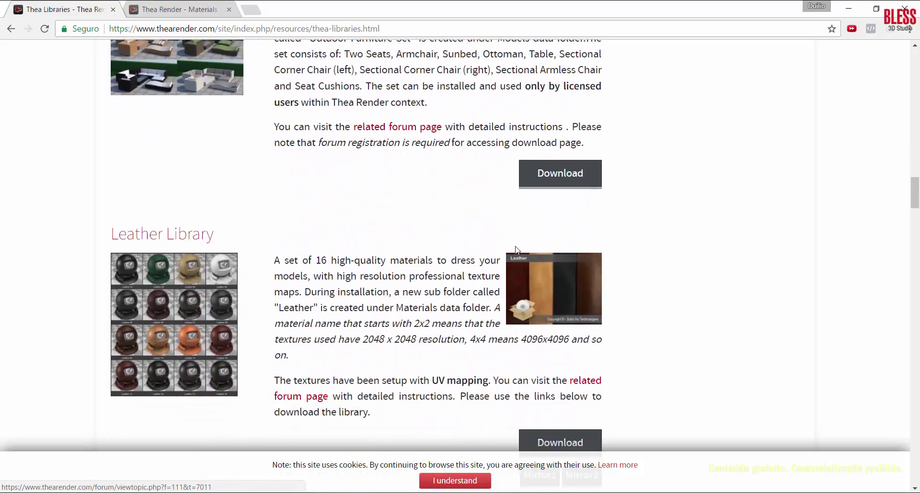
{"action": "scroll", "coordinate": [201, 237], "scroll_direction": "down", "scroll_amount": 20}
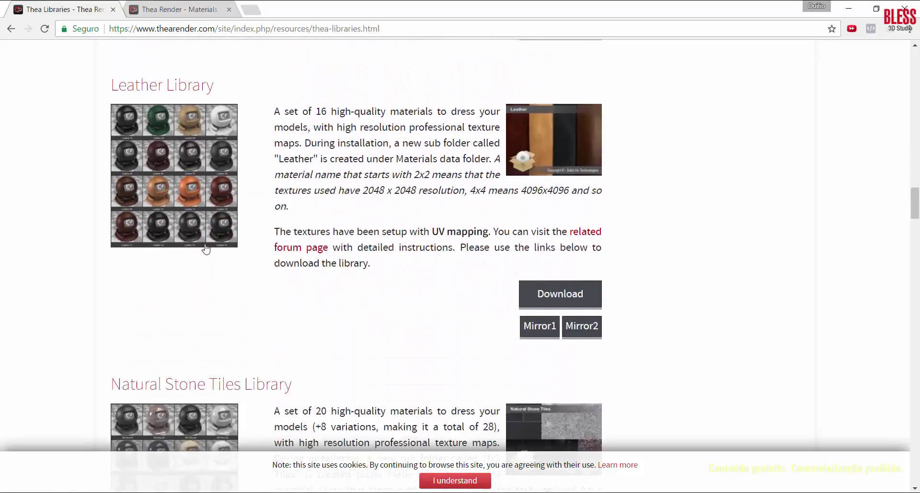
{"action": "scroll", "coordinate": [256, 240], "scroll_direction": "up", "scroll_amount": 9}
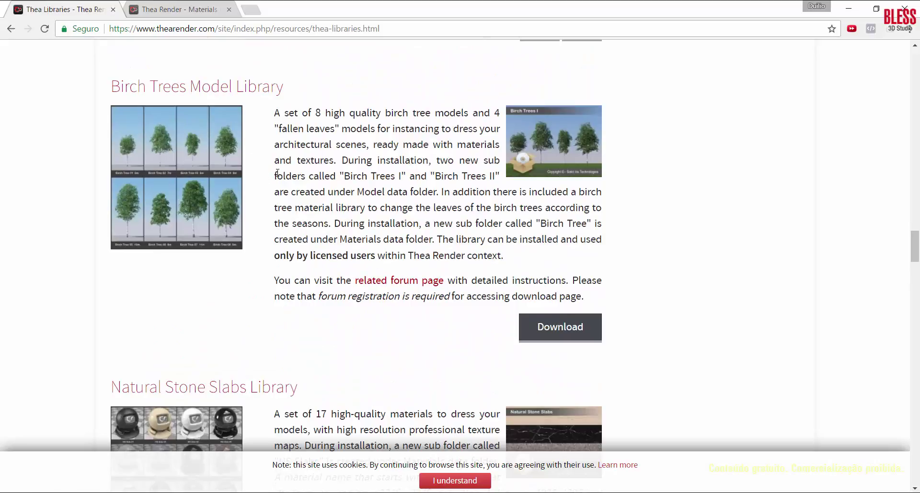
{"action": "scroll", "coordinate": [250, 196], "scroll_direction": "down", "scroll_amount": 15}
{"action": "scroll", "coordinate": [288, 180], "scroll_direction": "down", "scroll_amount": 1}
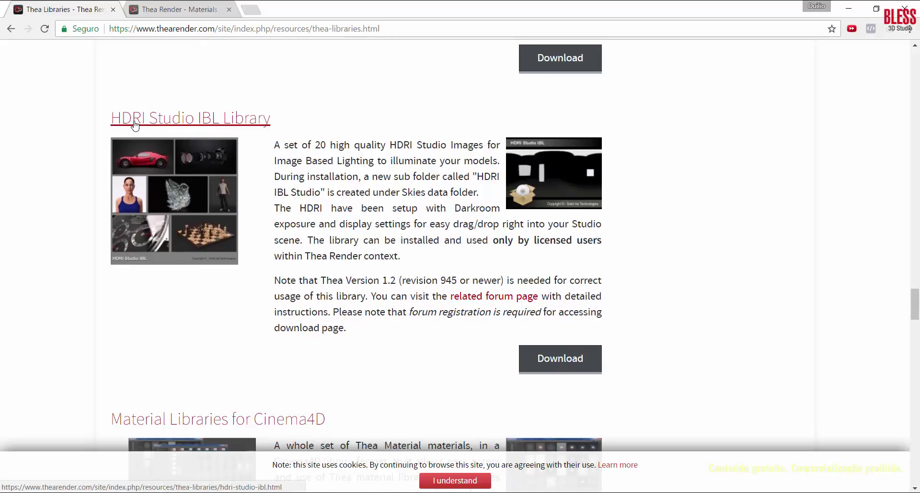
{"action": "scroll", "coordinate": [134, 125], "scroll_direction": "down", "scroll_amount": 15}
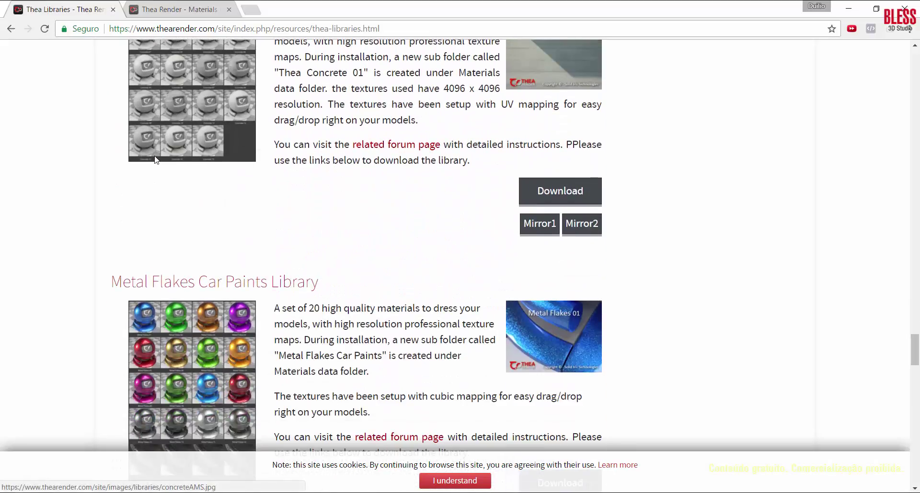
{"action": "scroll", "coordinate": [155, 159], "scroll_direction": "down", "scroll_amount": 4}
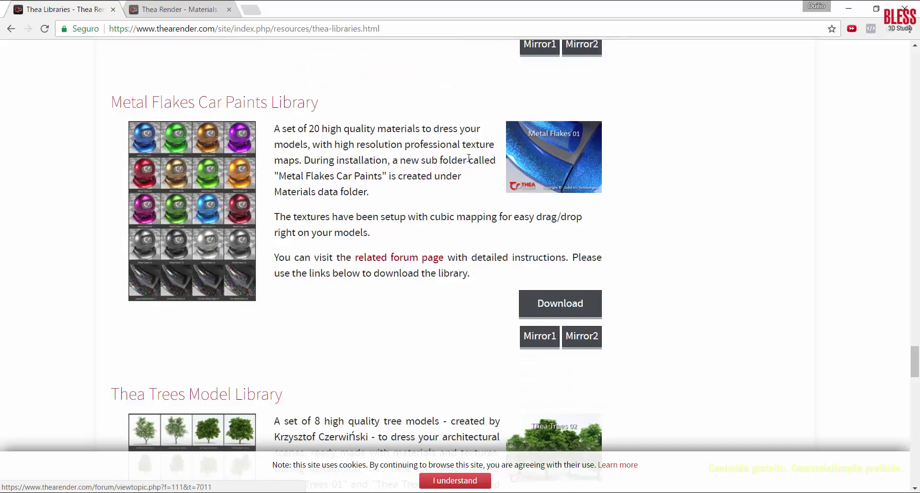
{"action": "scroll", "coordinate": [324, 180], "scroll_direction": "down", "scroll_amount": 6}
{"action": "scroll", "coordinate": [297, 192], "scroll_direction": "down", "scroll_amount": 3}
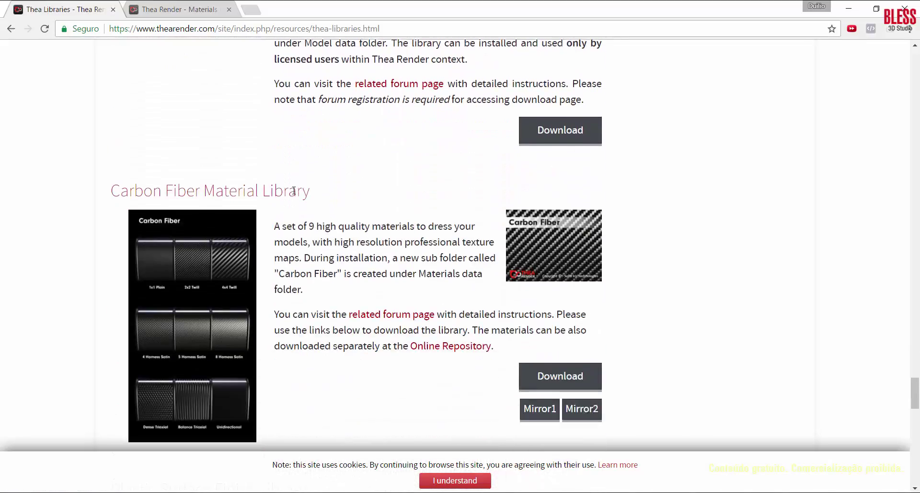
{"action": "scroll", "coordinate": [293, 191], "scroll_direction": "down", "scroll_amount": 6}
{"action": "scroll", "coordinate": [314, 206], "scroll_direction": "up", "scroll_amount": 11}
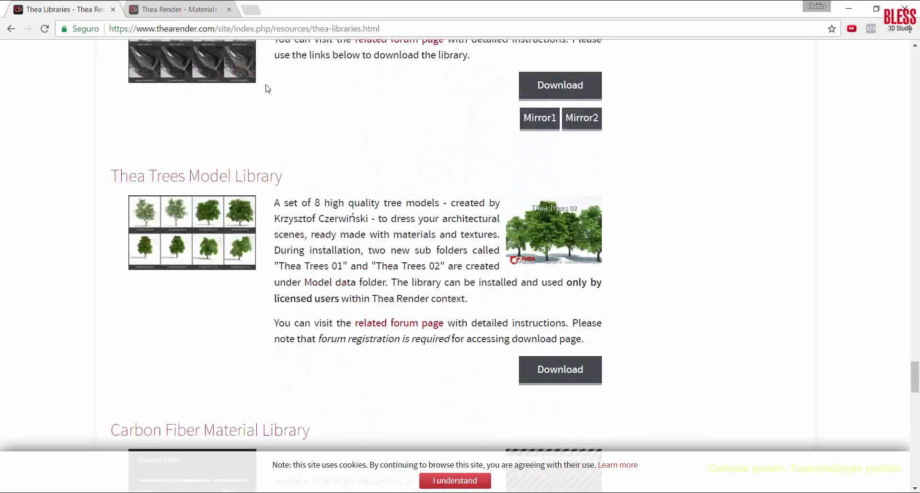
{"action": "scroll", "coordinate": [267, 89], "scroll_direction": "up", "scroll_amount": 20}
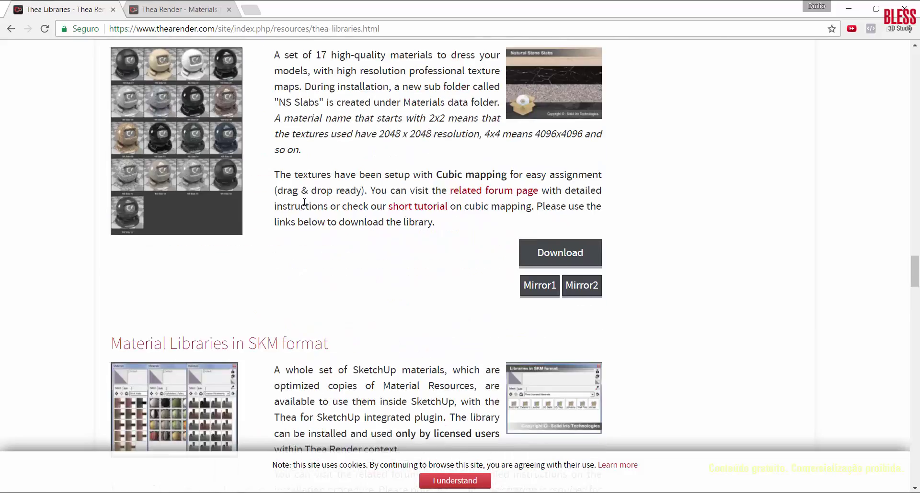
{"action": "scroll", "coordinate": [303, 201], "scroll_direction": "down", "scroll_amount": 15}
Step: Go to the already open Thea Render materials site and look over the full material collection and its total count
{"action": "key", "text": "ctrl+Tab"}
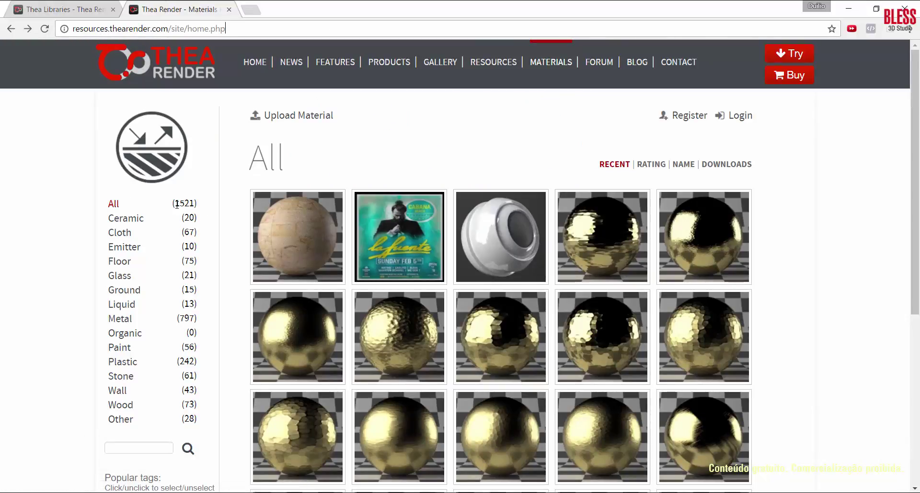
{"action": "left_click_drag", "start_coordinate": [178, 205], "coordinate": [195, 205]}
{"action": "scroll", "coordinate": [594, 340], "scroll_direction": "down", "scroll_amount": 6}
{"action": "scroll", "coordinate": [602, 332], "scroll_direction": "up", "scroll_amount": 4}
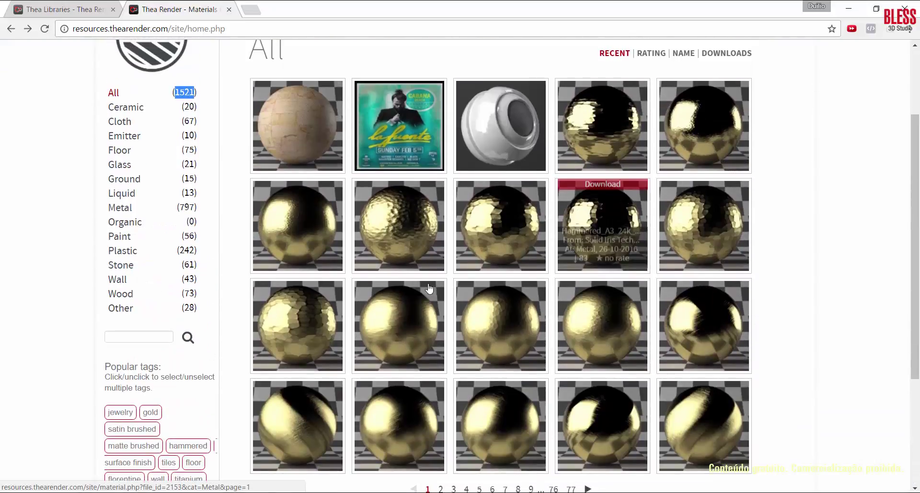
Step: Browse the Emitter and Cloth material categories, and view the details of the white 2x2_fabric_04 material on Cloth page 2
{"action": "left_click", "coordinate": [124, 136]}
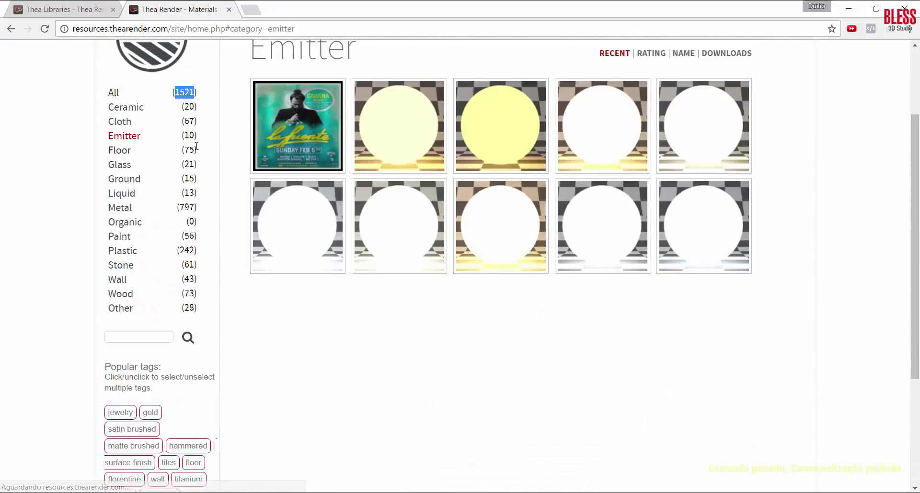
{"action": "left_click", "coordinate": [123, 121]}
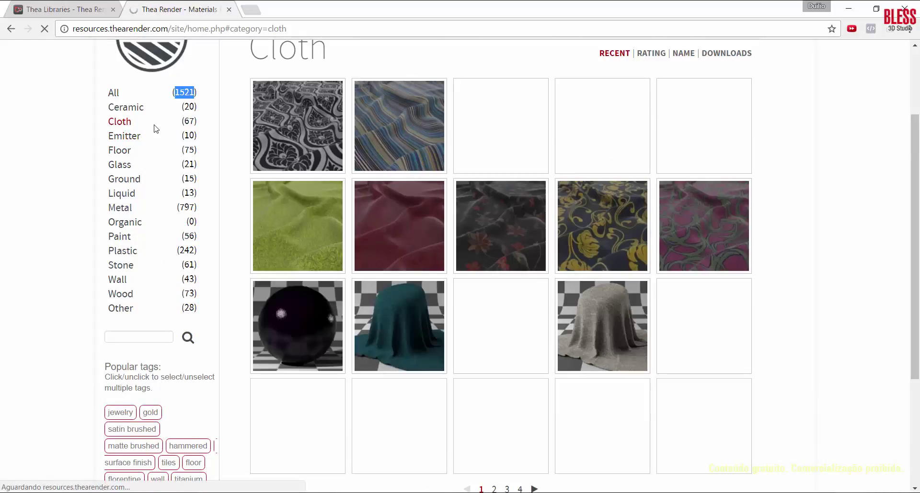
{"action": "scroll", "coordinate": [550, 202], "scroll_direction": "down", "scroll_amount": 4}
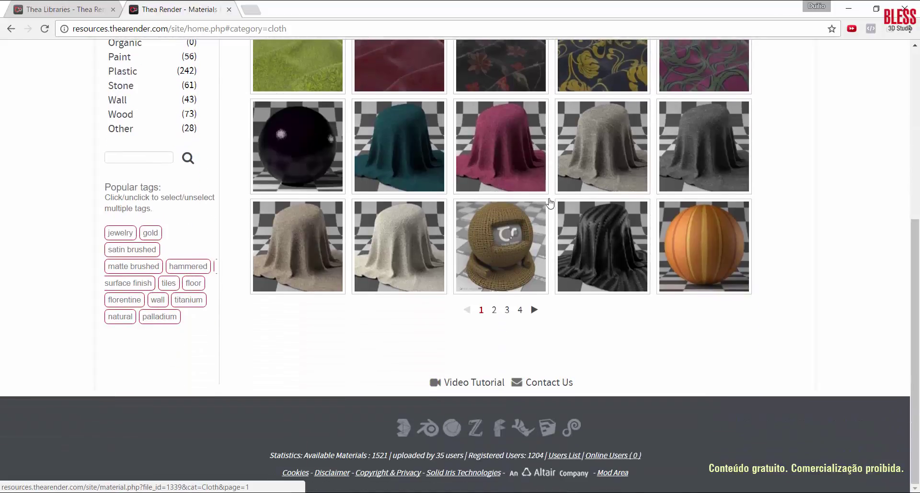
{"action": "left_click", "coordinate": [494, 311]}
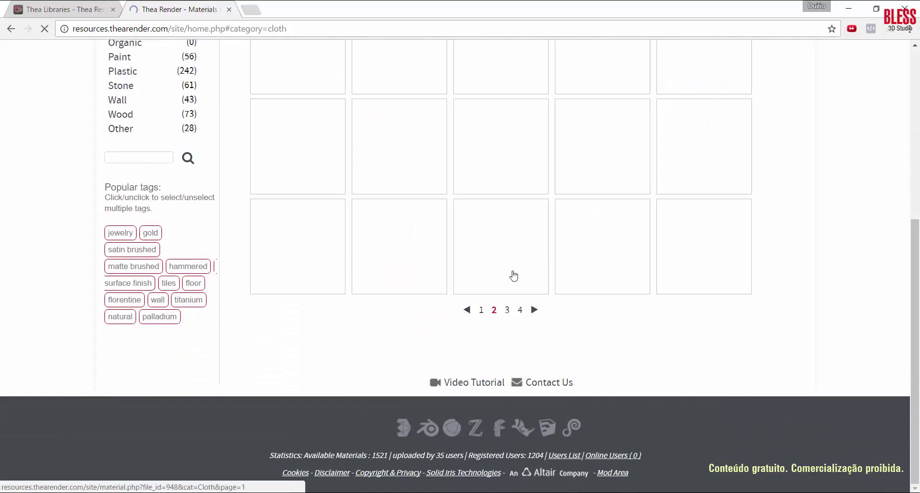
{"action": "scroll", "coordinate": [524, 220], "scroll_direction": "up", "scroll_amount": 1}
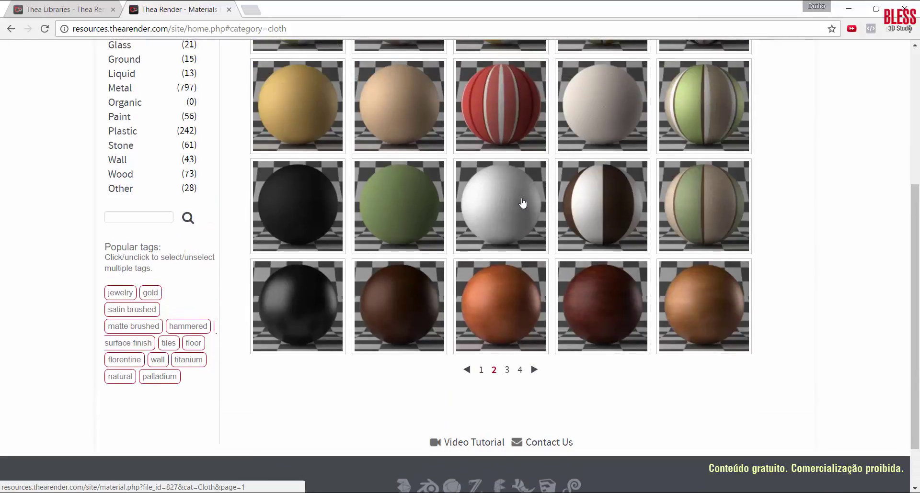
{"action": "mouse_move", "coordinate": [523, 202]}
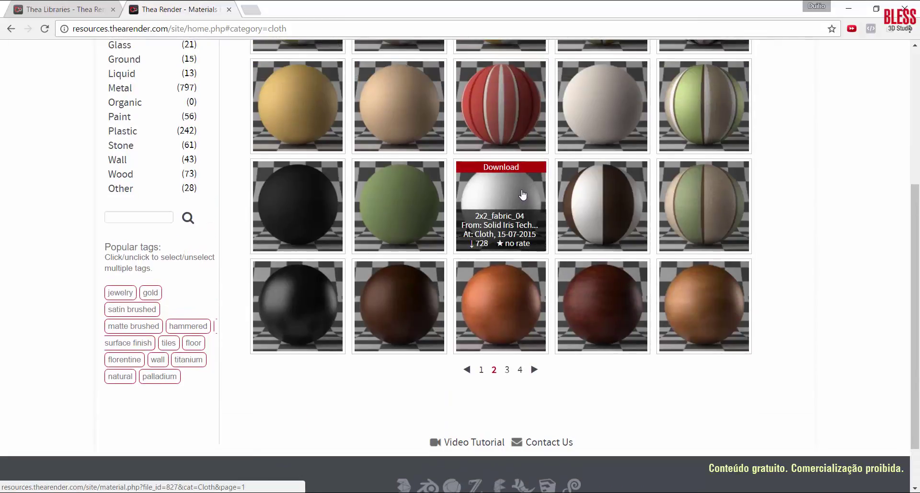
Step: Switch back to Thea Studio, show the Settings window, and select the front stone wall to load its material in the Material Lab
{"action": "key", "text": "alt+Tab"}
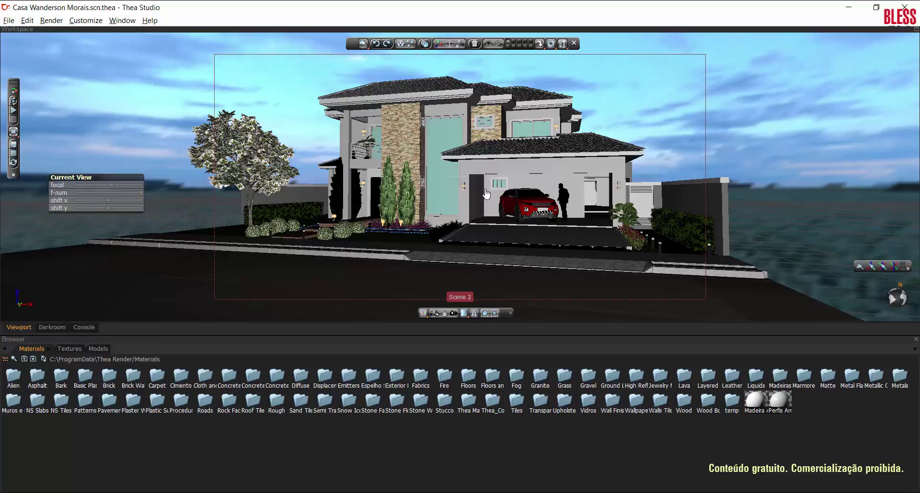
{"action": "left_click", "coordinate": [122, 20]}
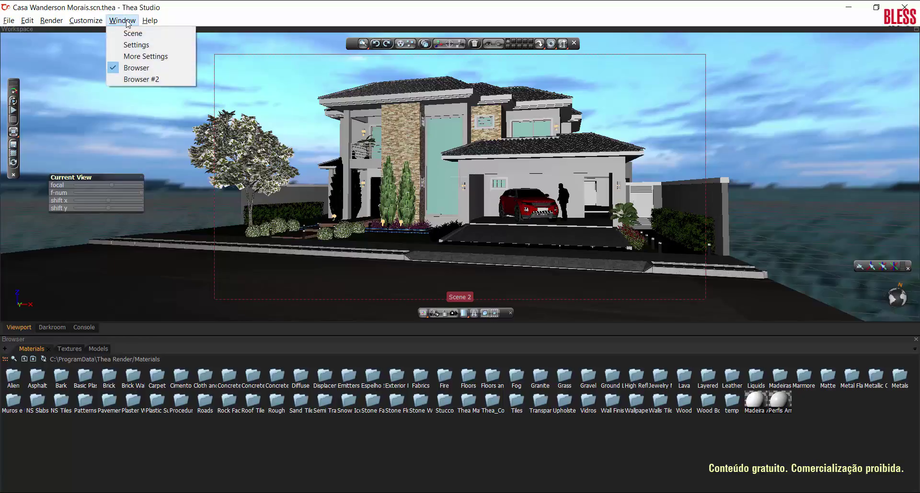
{"action": "left_click", "coordinate": [132, 46]}
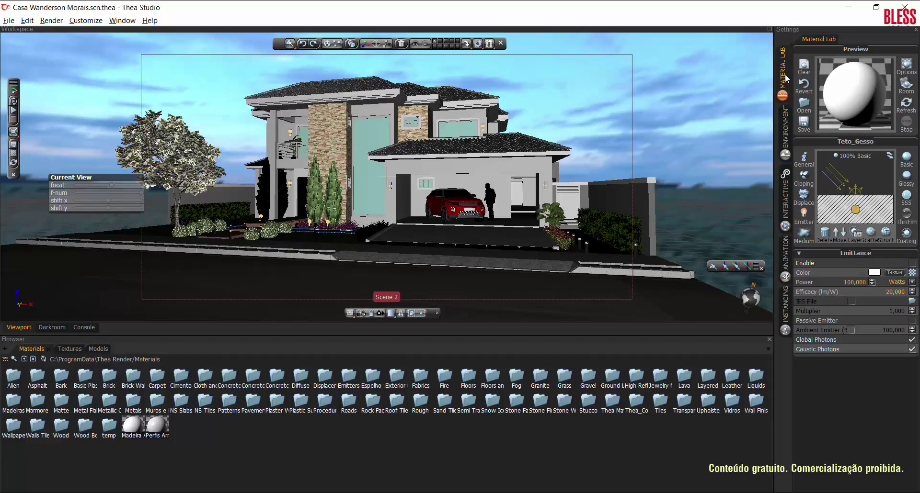
{"action": "left_click", "coordinate": [336, 128]}
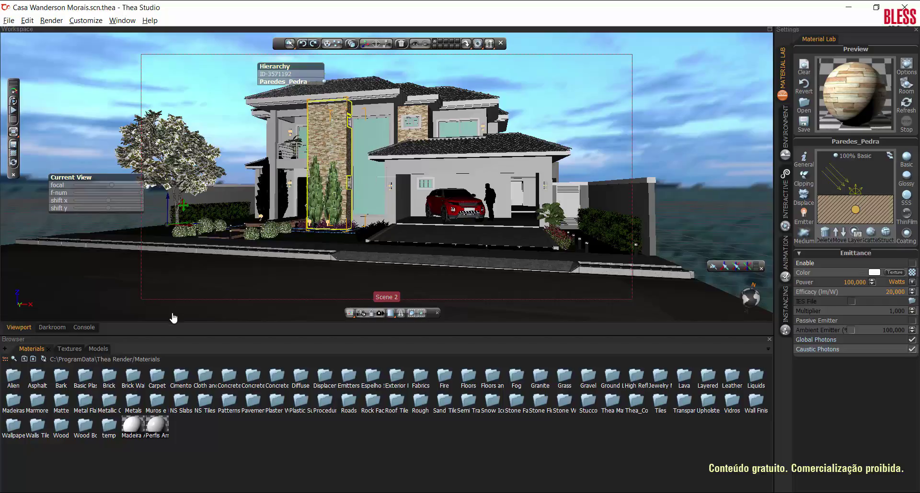
Step: Render the Scene 2 camera in the Darkroom at a resolution of 3000 × 1500
{"action": "left_click", "coordinate": [52, 327]}
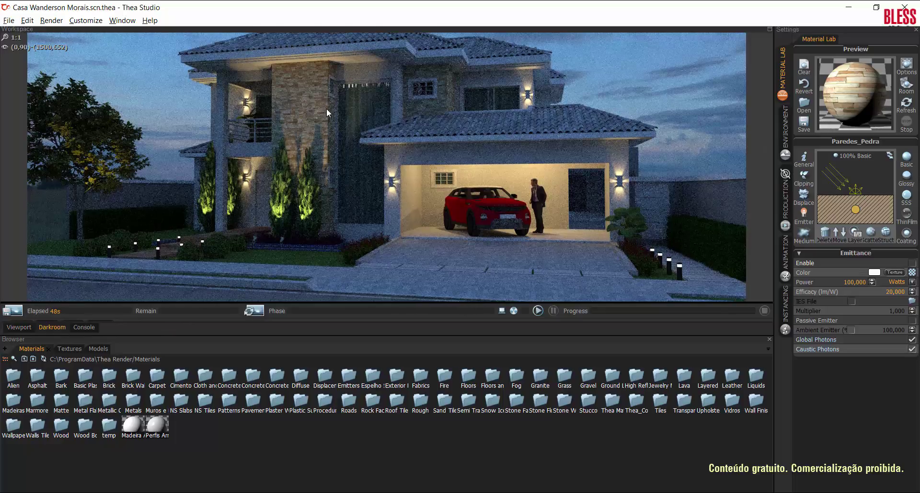
{"action": "left_click", "coordinate": [532, 311]}
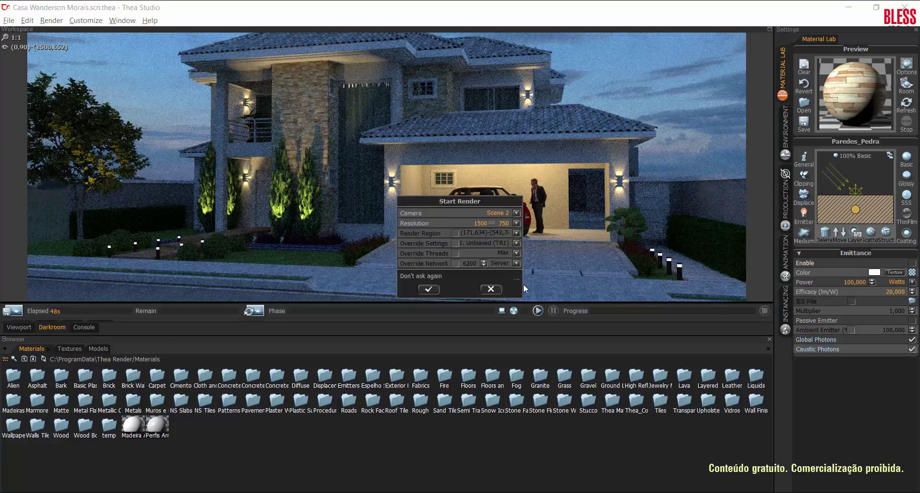
{"action": "type", "text": "3000"}
{"action": "left_click", "coordinate": [429, 289]}
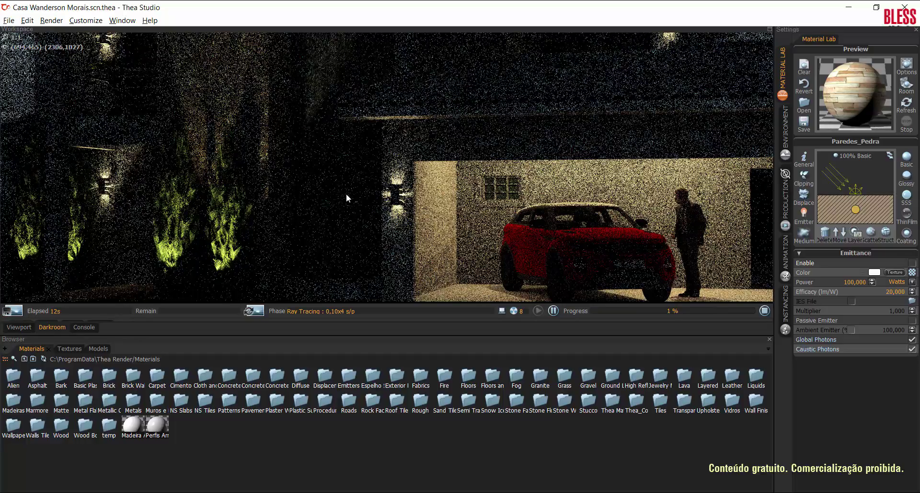
{"action": "left_click_drag", "start_coordinate": [584, 193], "coordinate": [655, 280]}
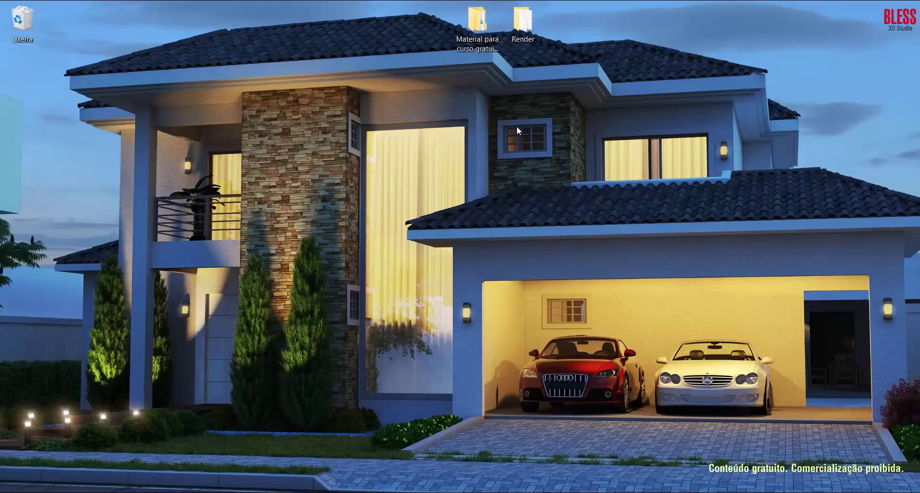
Step: Open the Texturas folder inside the desktop's Material para curso gratuito folder in a maximized window
{"action": "double_click", "coordinate": [481, 31]}
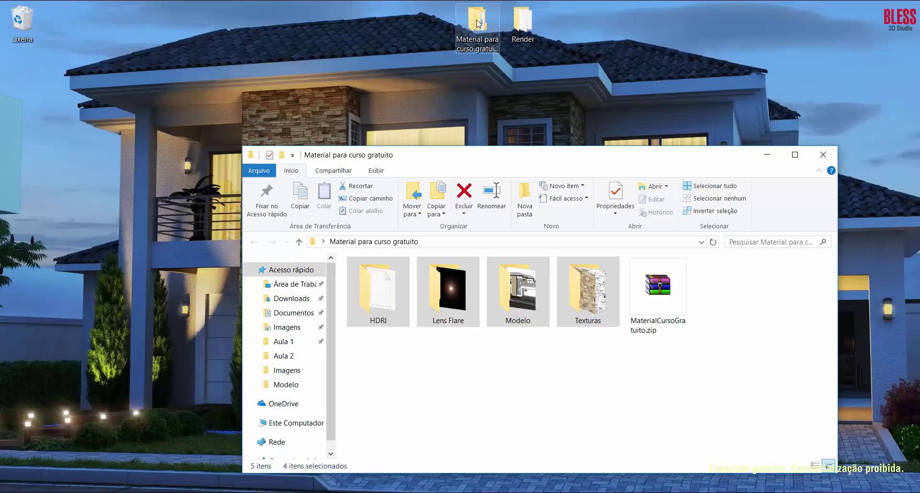
{"action": "double_click", "coordinate": [585, 288]}
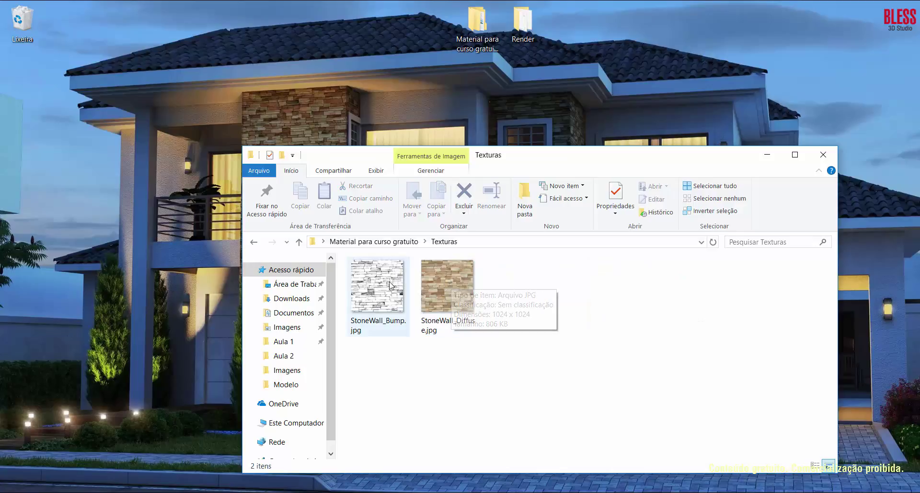
{"action": "left_click_drag", "start_coordinate": [526, 158], "coordinate": [515, 1]}
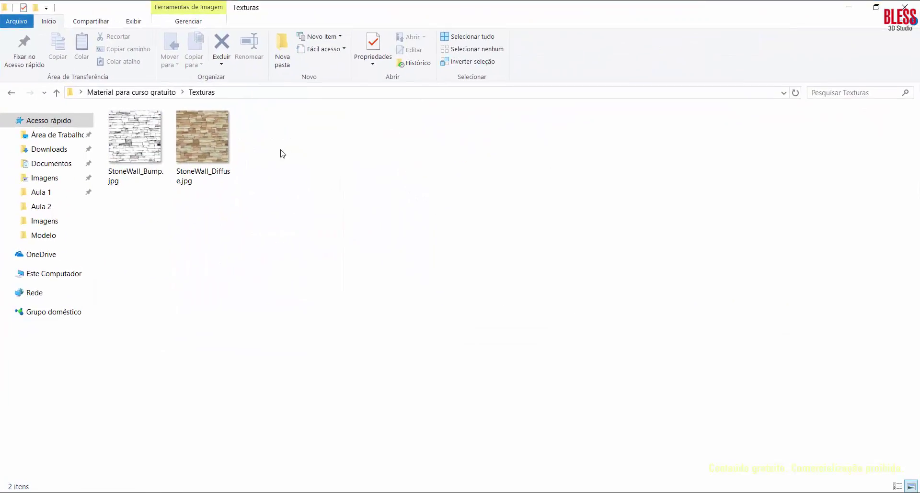
Step: View StoneWall_Diffuse.jpg and compare it repeatedly with StoneWall_Bump.jpg, finishing by closing the image viewer
{"action": "double_click", "coordinate": [225, 133]}
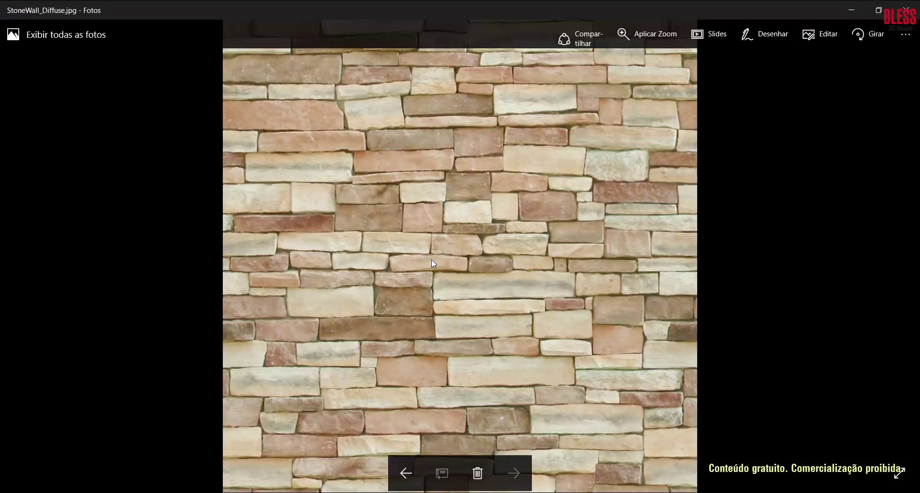
{"action": "left_click", "coordinate": [410, 467]}
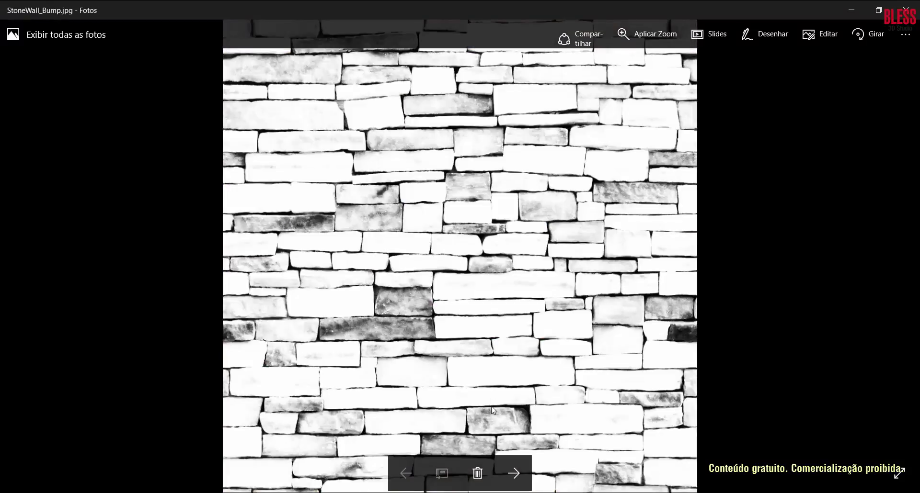
{"action": "left_click", "coordinate": [516, 474]}
{"action": "left_click", "coordinate": [406, 472]}
{"action": "left_click", "coordinate": [512, 474]}
{"action": "left_click", "coordinate": [405, 474]}
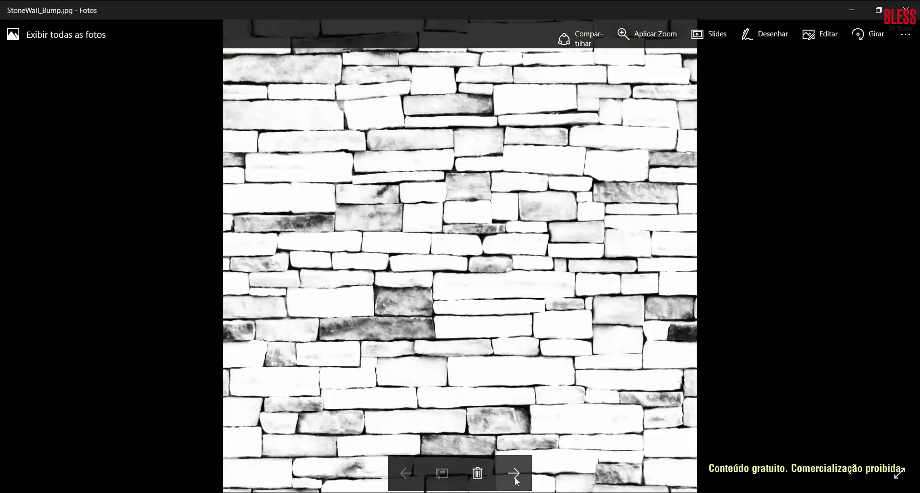
{"action": "left_click", "coordinate": [514, 473]}
{"action": "left_click", "coordinate": [406, 473]}
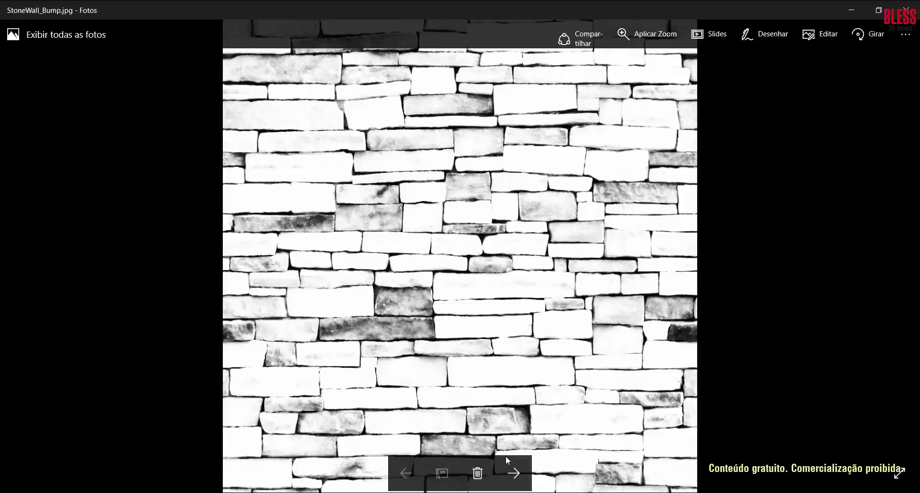
{"action": "left_click", "coordinate": [514, 473]}
{"action": "left_click", "coordinate": [905, 10]}
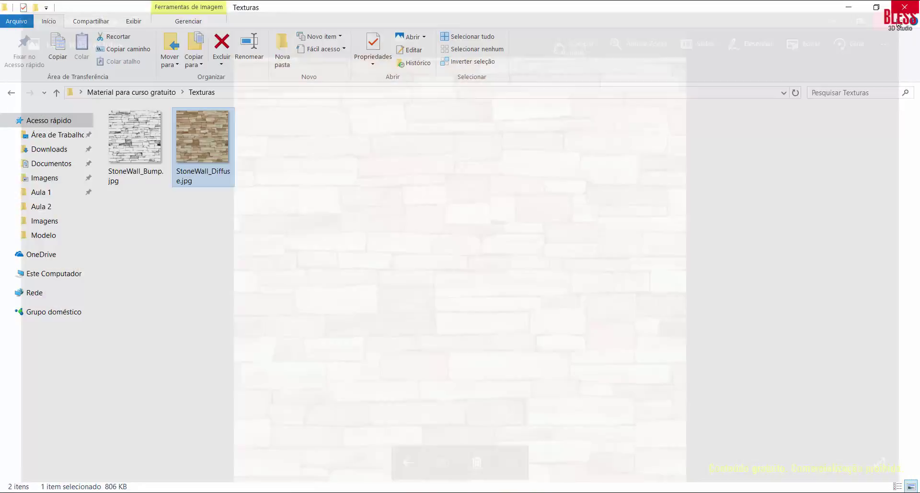
Step: Switch back to Thea Studio and mark a render region over the upper part of the front stone wall in the Darkroom image
{"action": "left_click", "coordinate": [407, 490]}
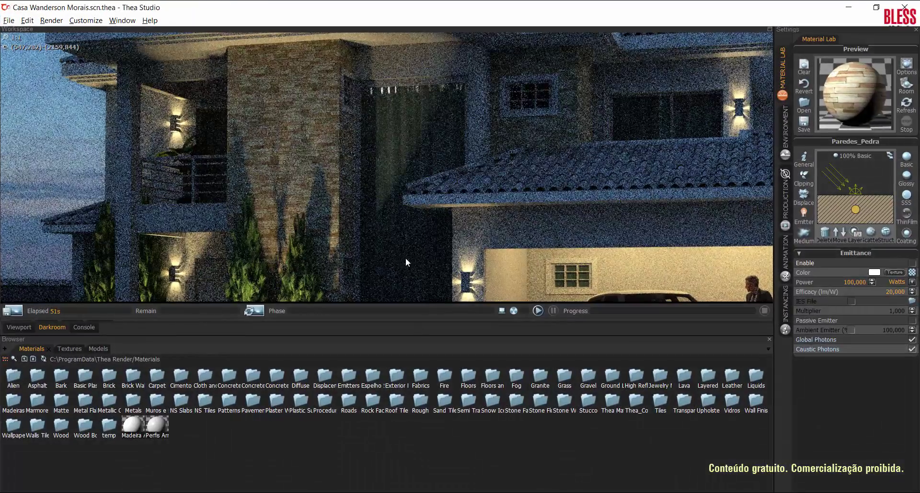
{"action": "left_click_drag", "start_coordinate": [216, 88], "coordinate": [364, 198]}
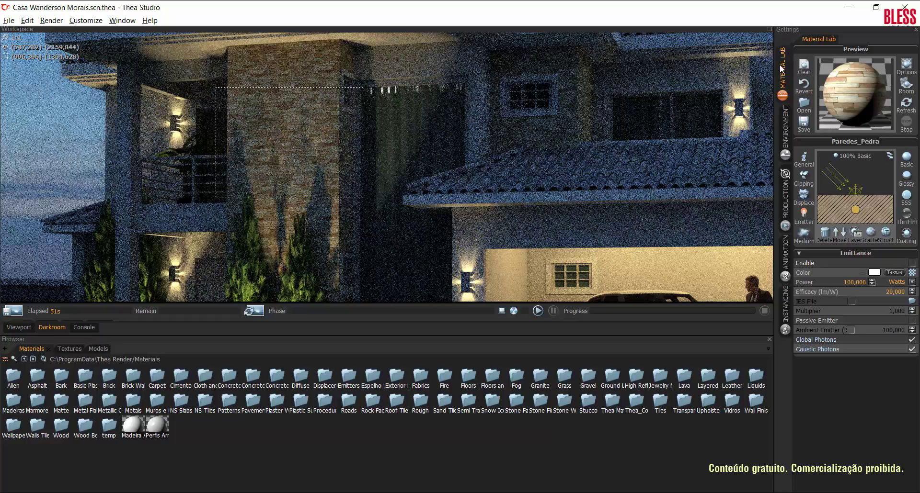
{"action": "left_click", "coordinate": [17, 328]}
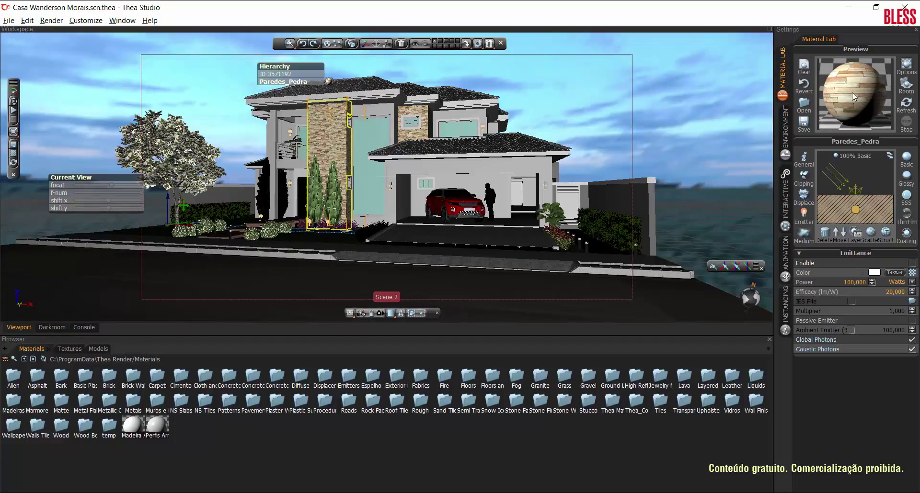
{"action": "left_click", "coordinate": [53, 328]}
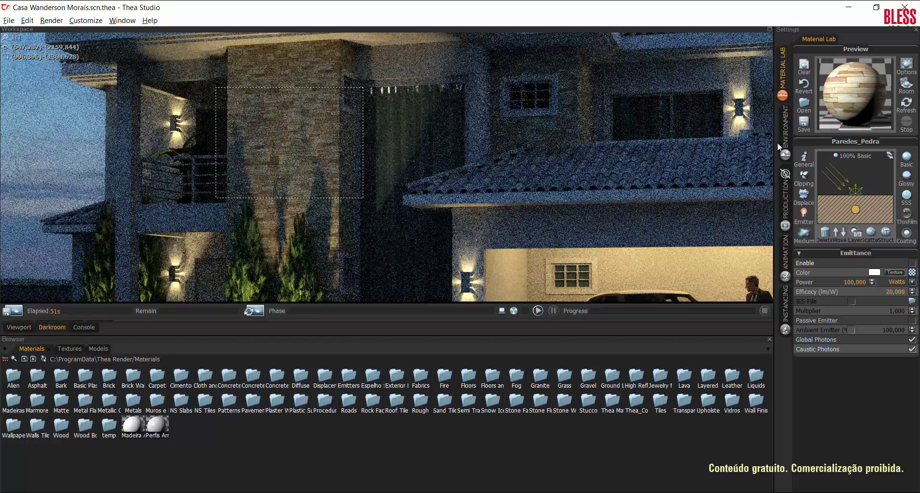
Step: Load StoneWall_Bump.jpg from the Texturas folder as the bump texture of Paredes_Pedra and render the marked region
{"action": "left_click", "coordinate": [887, 234]}
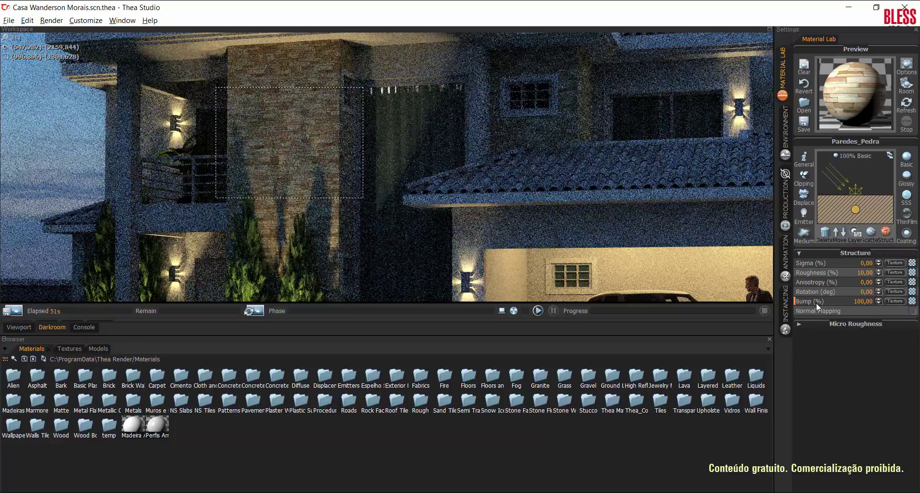
{"action": "left_click", "coordinate": [911, 302]}
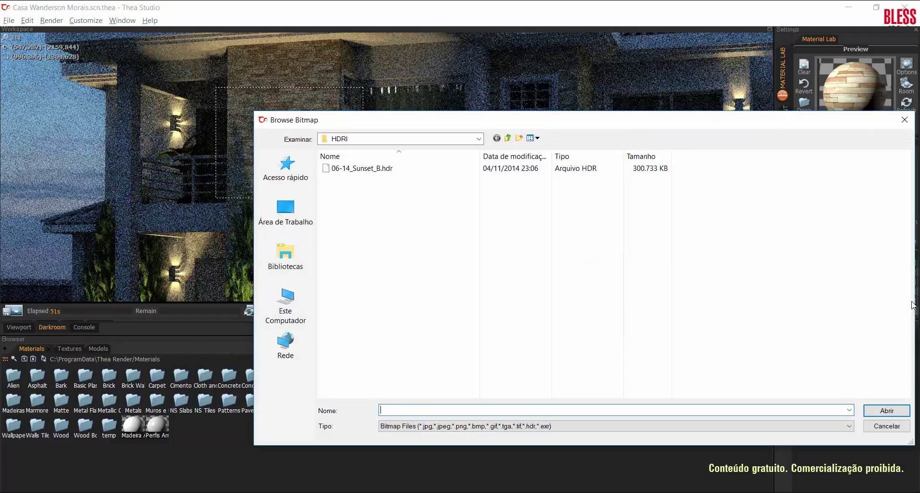
{"action": "left_click", "coordinate": [292, 210]}
{"action": "double_click", "coordinate": [675, 213]}
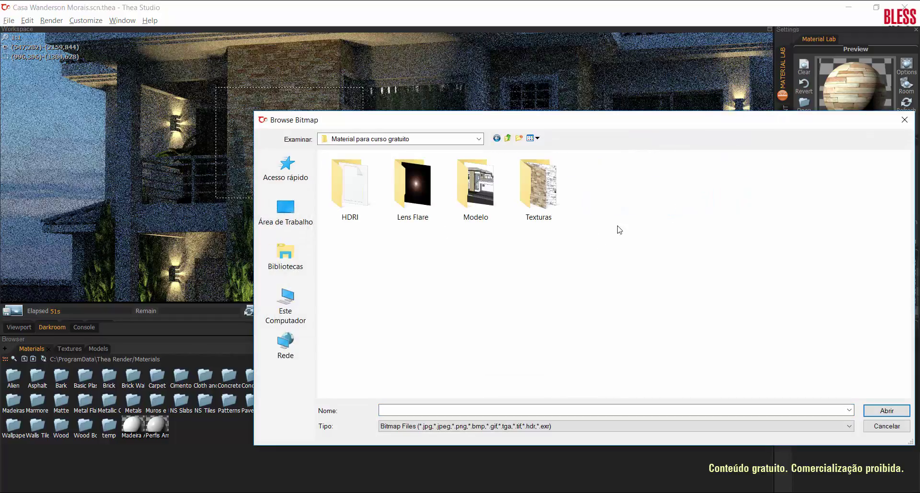
{"action": "double_click", "coordinate": [549, 189]}
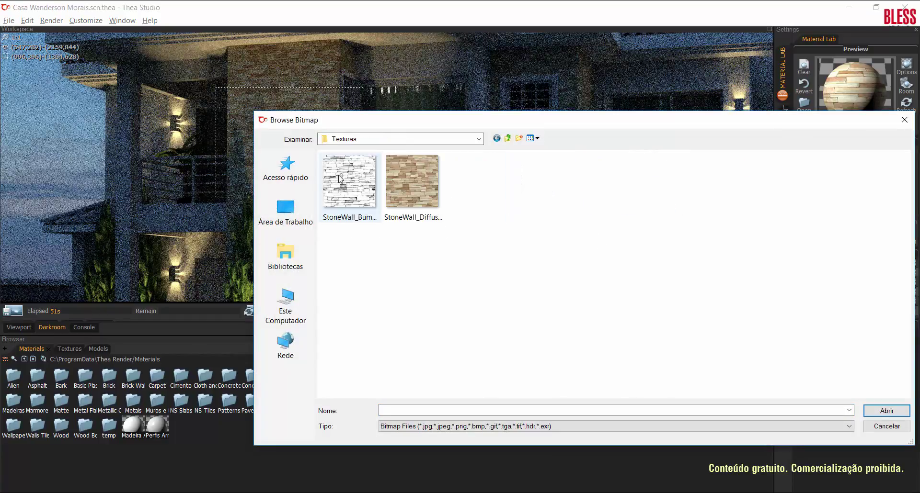
{"action": "left_click", "coordinate": [353, 191]}
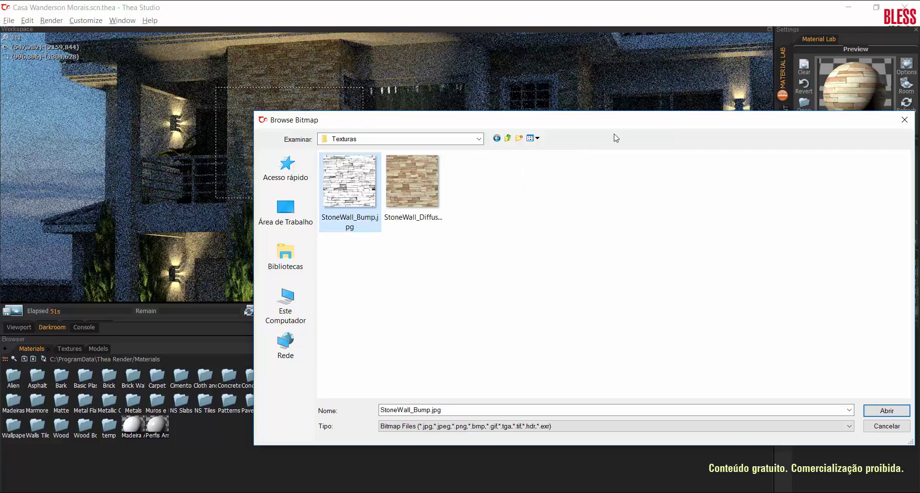
{"action": "left_click_drag", "start_coordinate": [621, 123], "coordinate": [457, 167]}
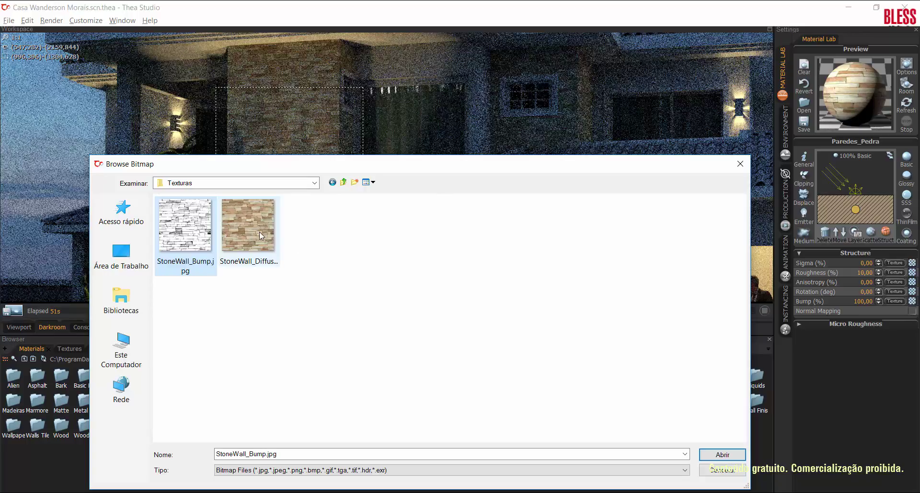
{"action": "left_click", "coordinate": [715, 454]}
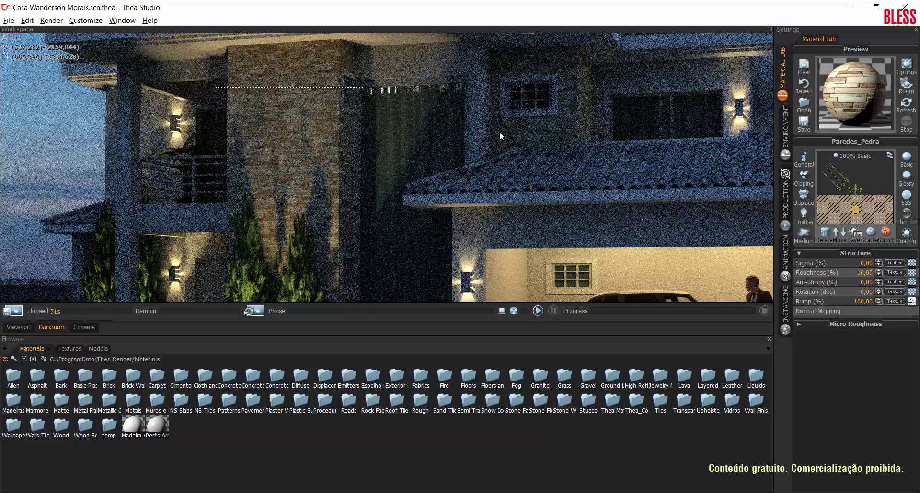
{"action": "left_click", "coordinate": [538, 311]}
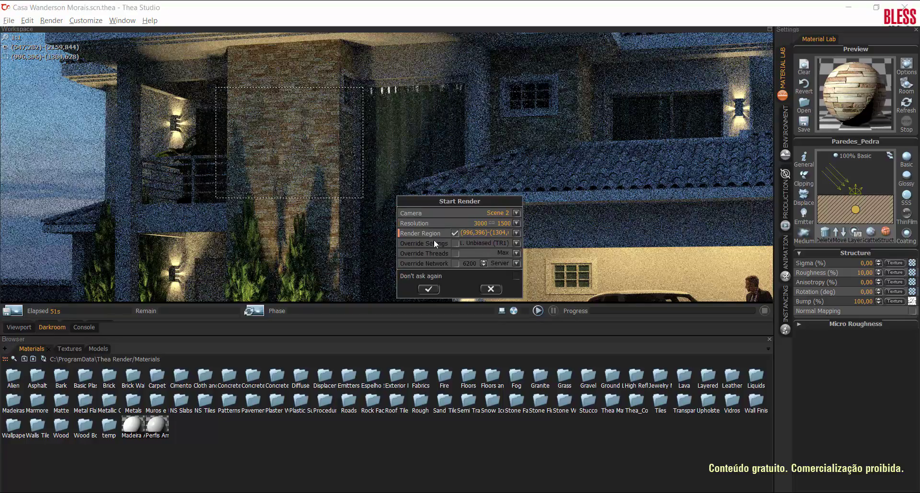
{"action": "left_click", "coordinate": [430, 288]}
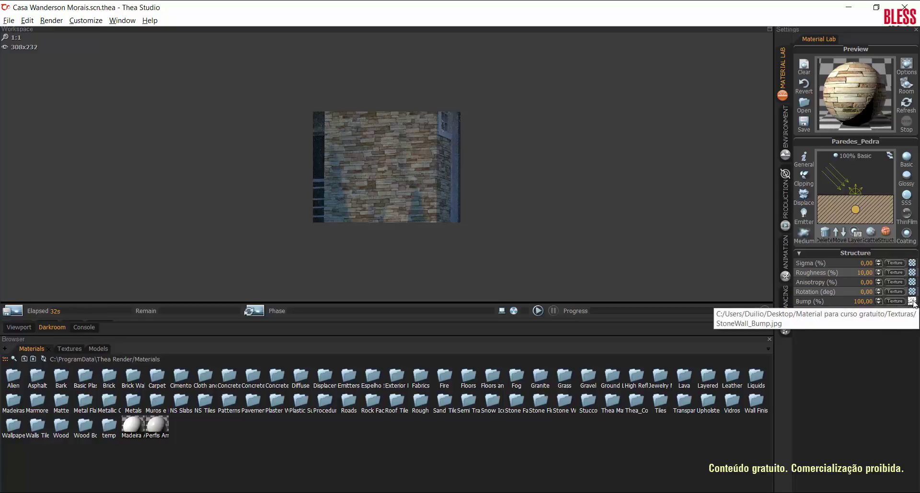
Step: Set the Paredes_Pedra bump strength to 250% and render the stone wall region again, stopping the render before it completes
{"action": "double_click", "coordinate": [856, 301]}
{"action": "type", "text": "25000"}
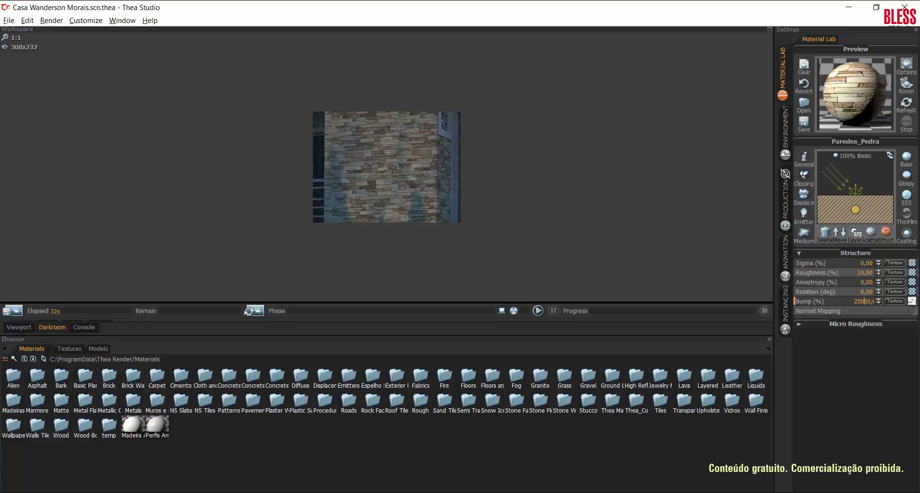
{"action": "key", "text": "Return"}
{"action": "left_click", "coordinate": [537, 311]}
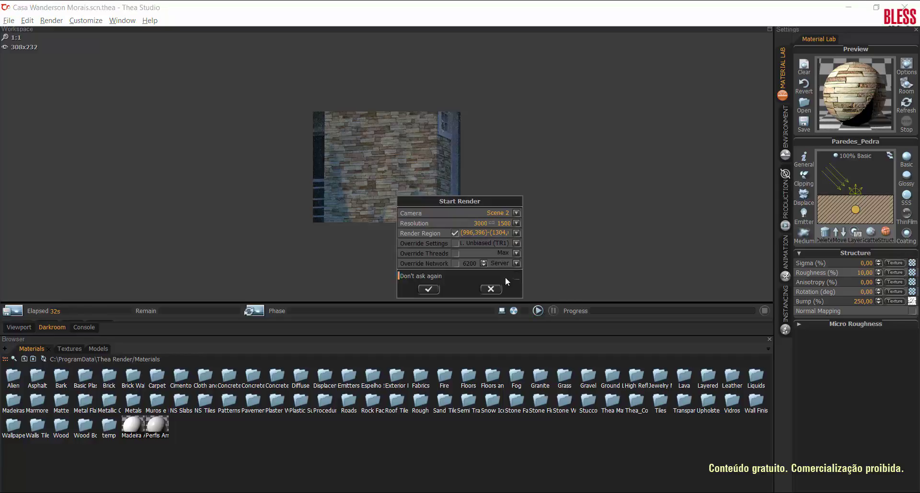
{"action": "left_click", "coordinate": [422, 288]}
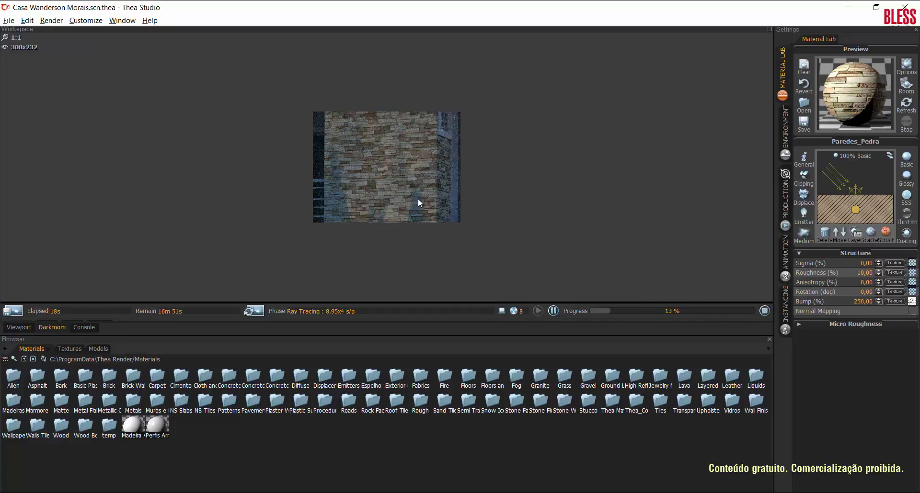
{"action": "left_click", "coordinate": [764, 311]}
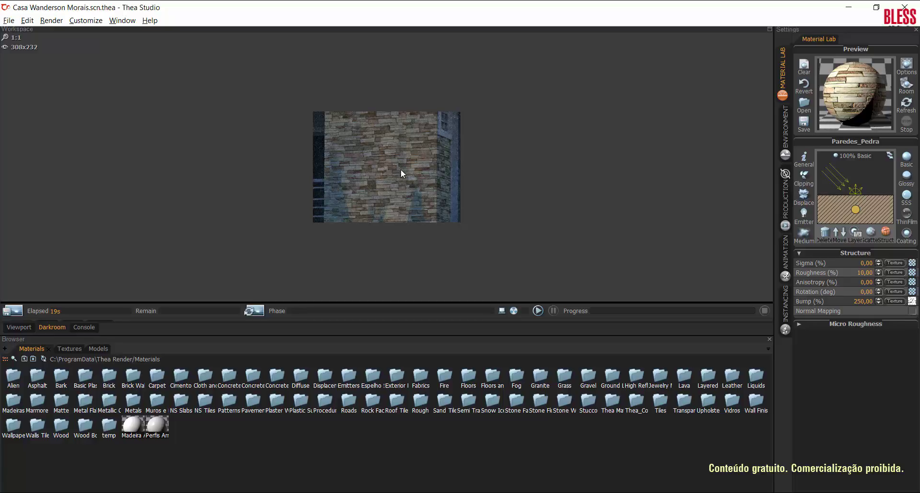
Step: Render the full Scene 2 image at 3000 × 1500 without the render region, and inspect the facade, garage and driveway
{"action": "left_click", "coordinate": [537, 311]}
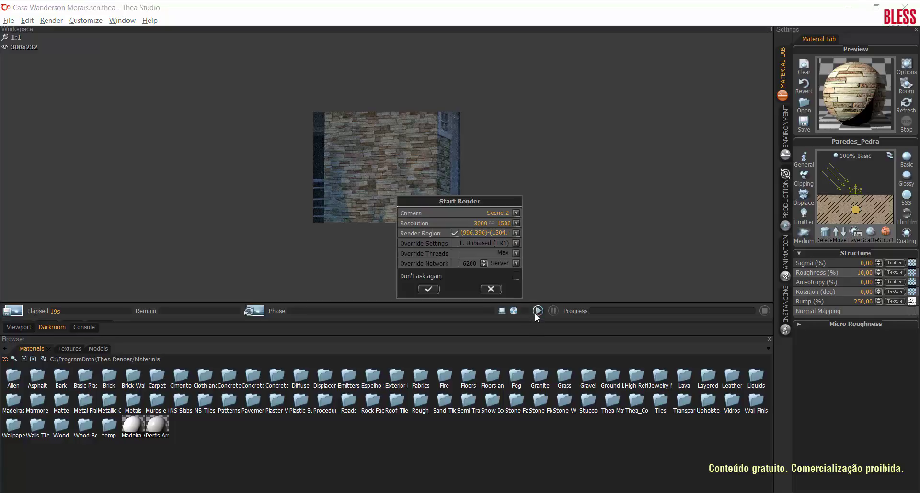
{"action": "left_click", "coordinate": [435, 288]}
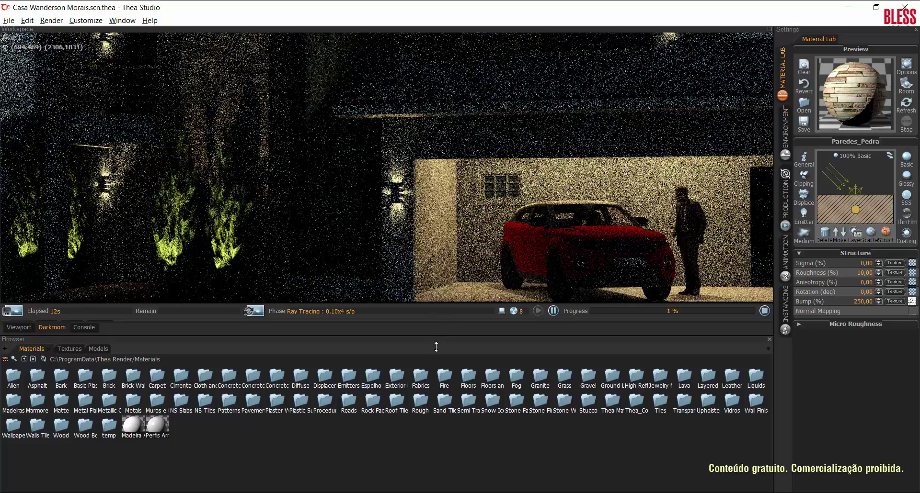
{"action": "left_click_drag", "start_coordinate": [436, 335], "coordinate": [354, 102]}
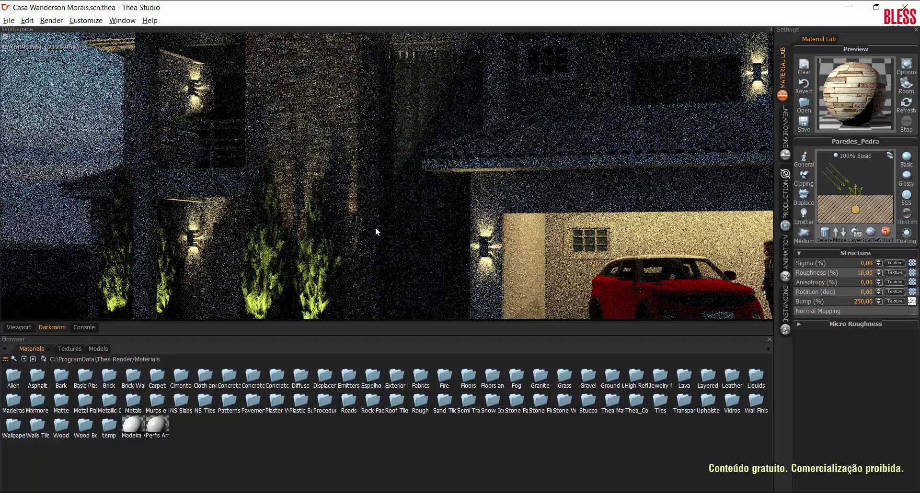
{"action": "left_click_drag", "start_coordinate": [375, 232], "coordinate": [368, 189]}
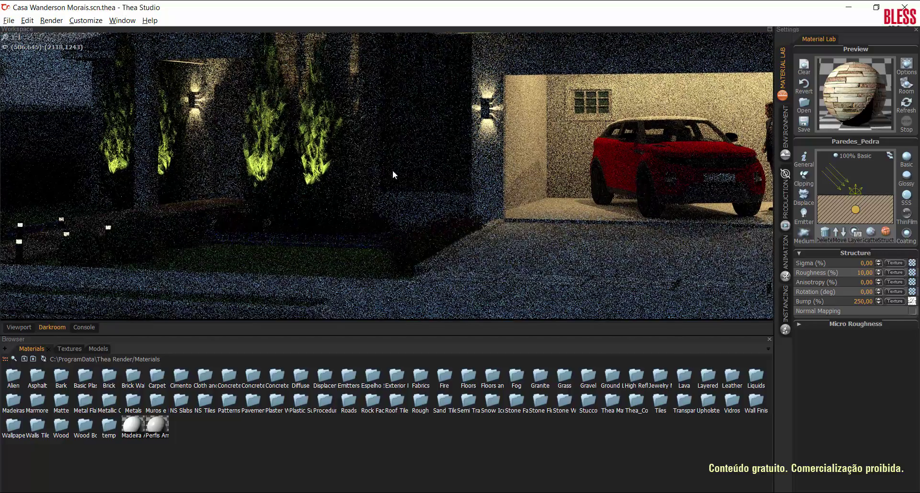
{"action": "left_click_drag", "start_coordinate": [580, 261], "coordinate": [483, 254]}
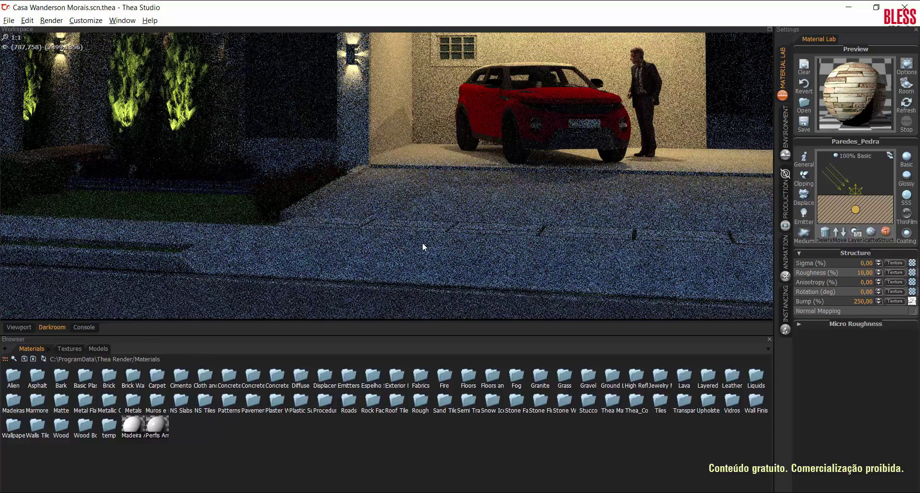
{"action": "left_click_drag", "start_coordinate": [558, 207], "coordinate": [444, 205]}
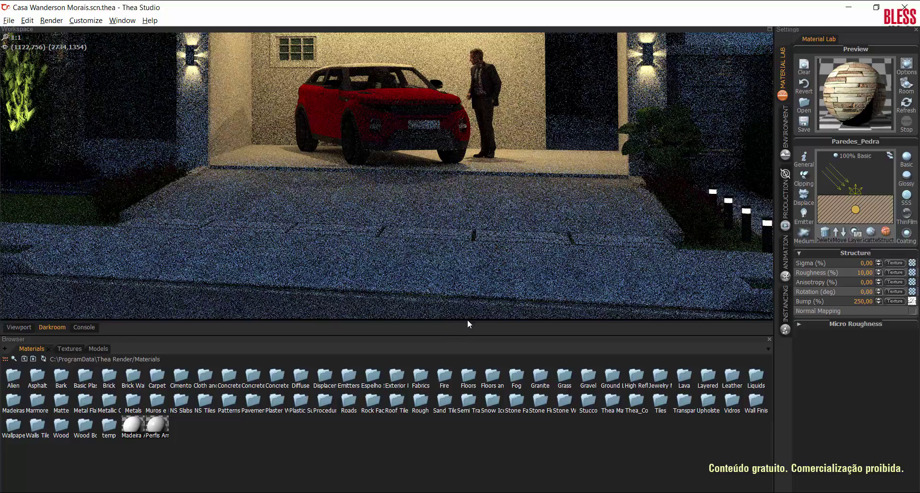
Step: Return to the 3D view, select the Piso_Calcada paving in front of the garage and copy its material's diffuse texture
{"action": "left_click_drag", "start_coordinate": [467, 310], "coordinate": [467, 294]}
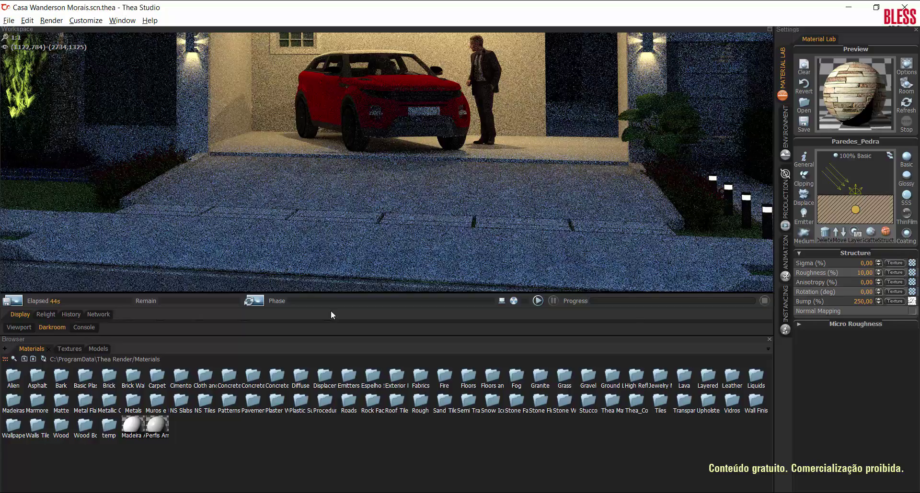
{"action": "left_click", "coordinate": [19, 328]}
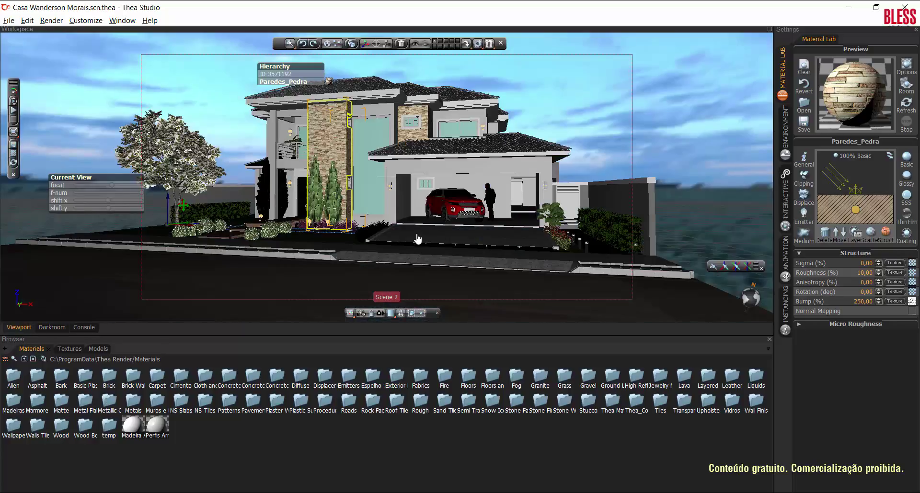
{"action": "left_click", "coordinate": [422, 246]}
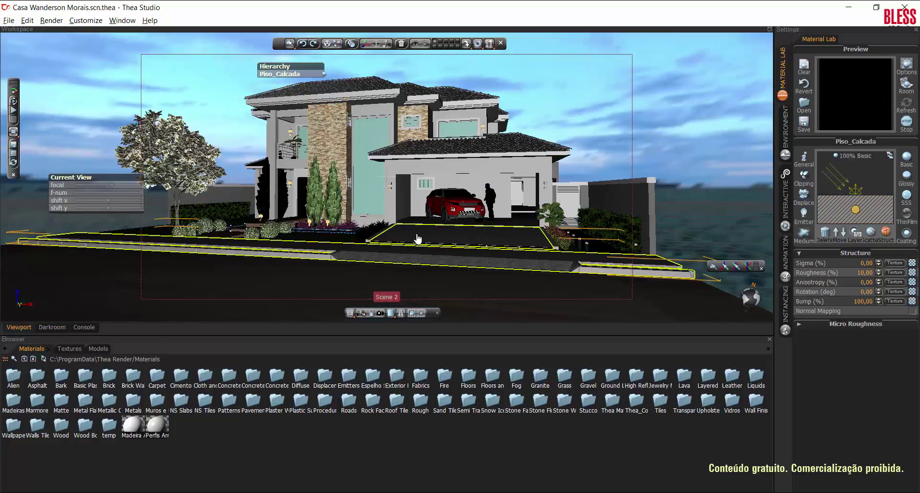
{"action": "left_click", "coordinate": [870, 233]}
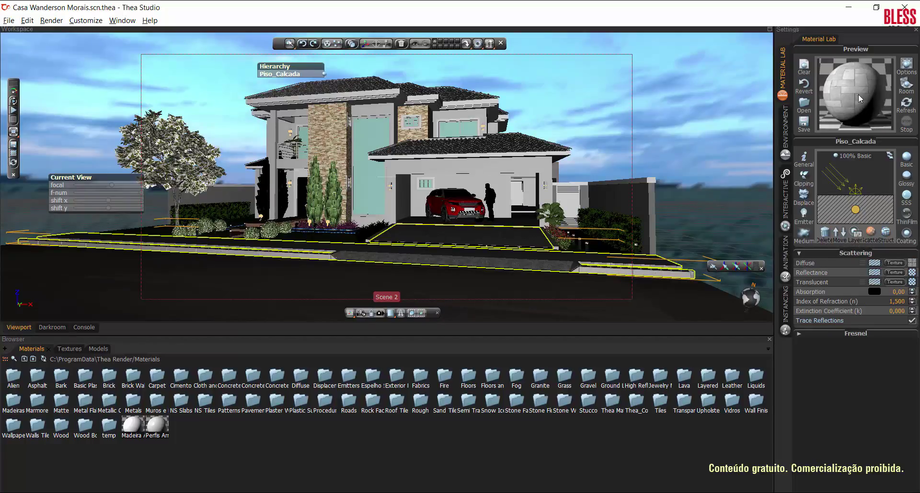
{"action": "right_click", "coordinate": [909, 264]}
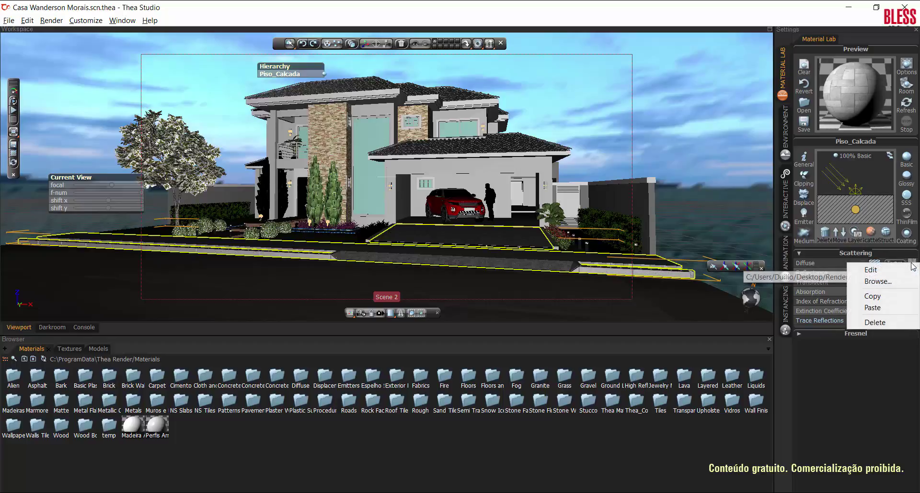
{"action": "left_click", "coordinate": [872, 296]}
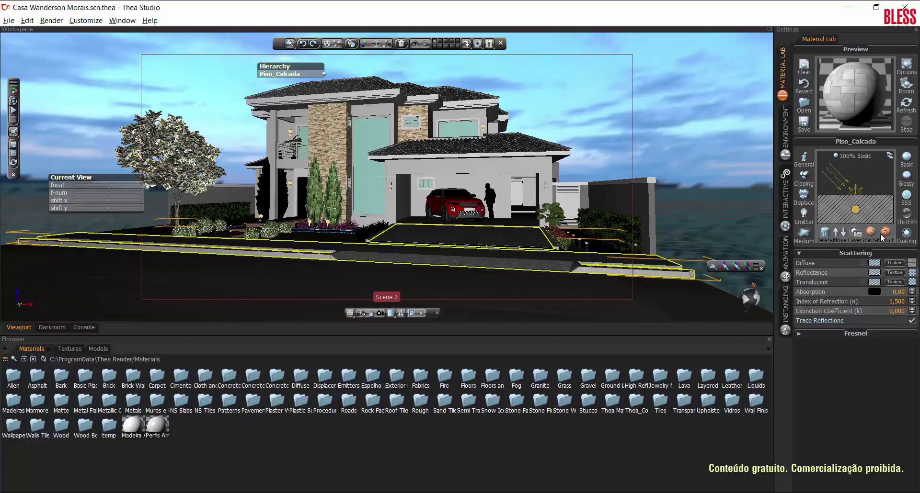
Step: Paste the copied diffuse texture into the bump slot of the Piso_Calcada material and review its scattering and structure settings
{"action": "left_click", "coordinate": [882, 235]}
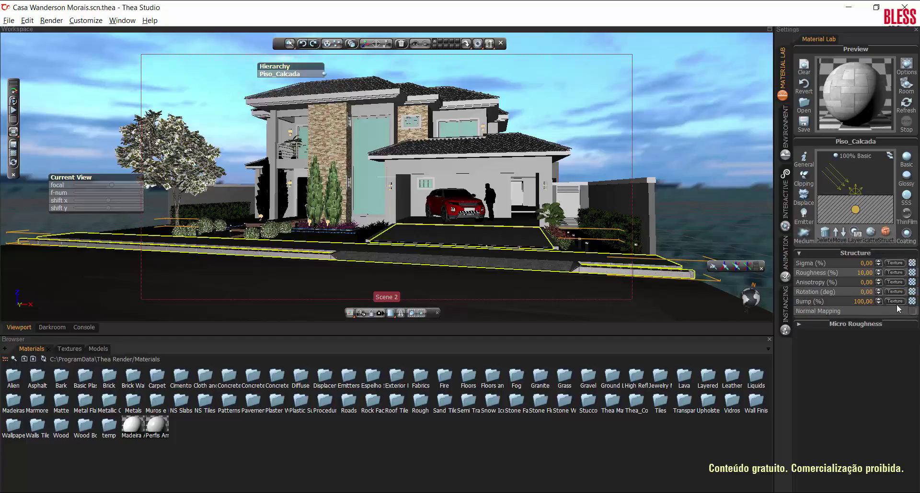
{"action": "right_click", "coordinate": [911, 301]}
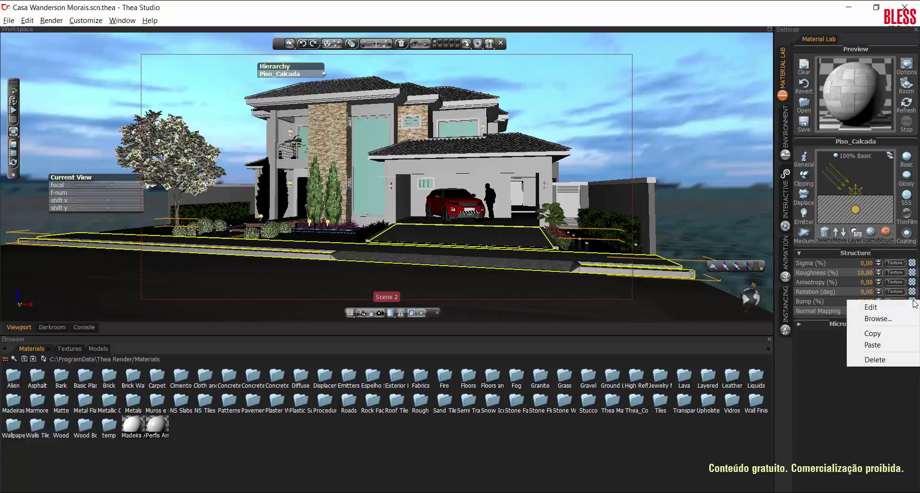
{"action": "left_click", "coordinate": [872, 345]}
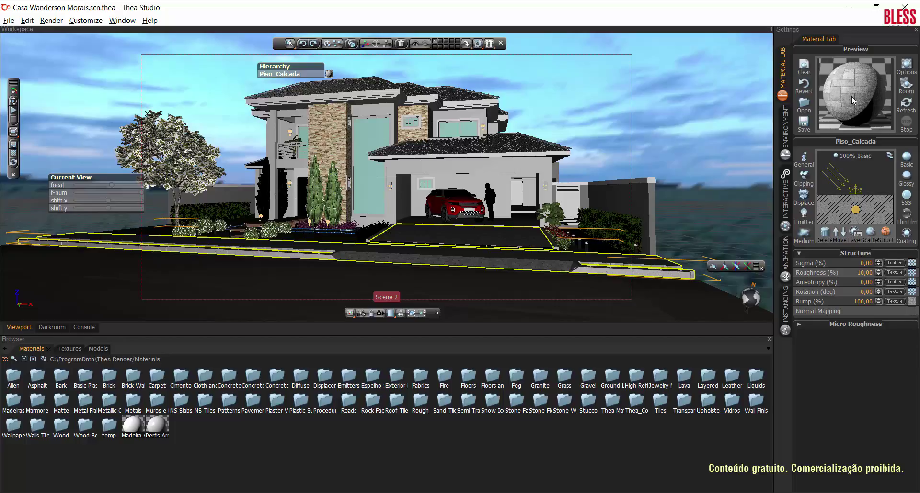
{"action": "left_click", "coordinate": [871, 232]}
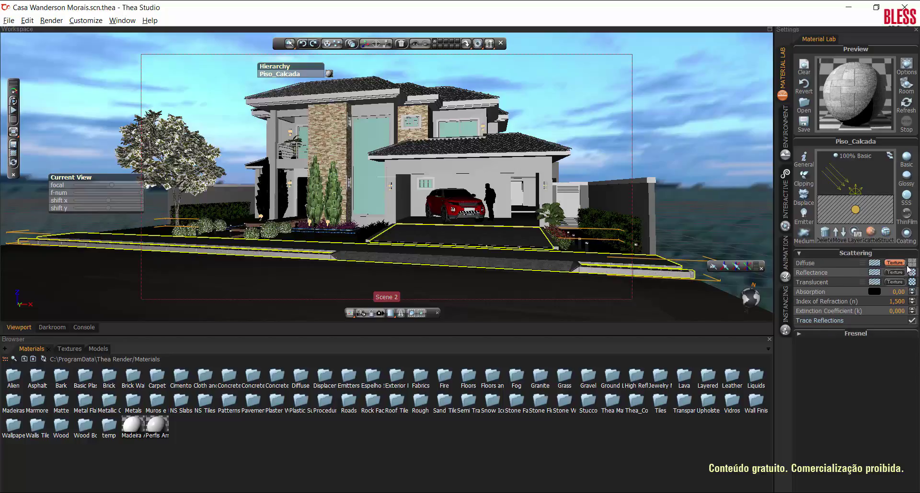
{"action": "left_click", "coordinate": [886, 234]}
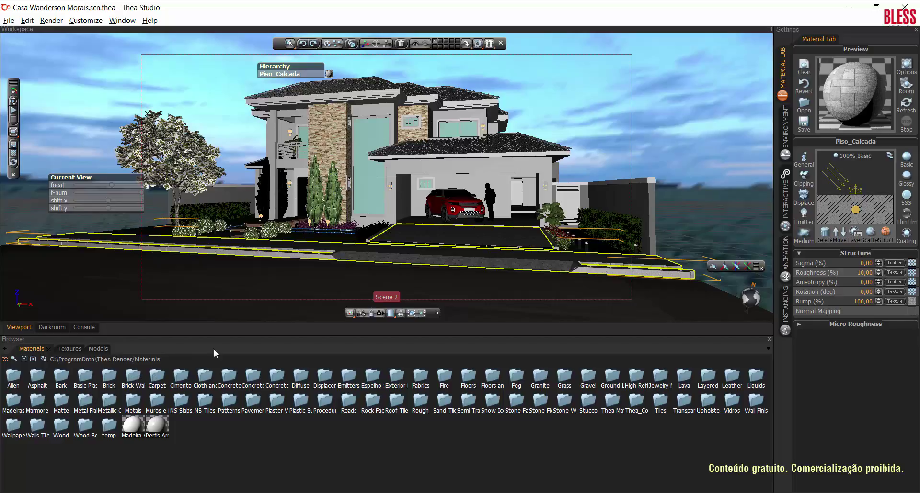
Step: Replace the Janelas_Vidro material of the tall front window with thin glass clear from the Transparent materials folder
{"action": "left_click", "coordinate": [366, 145]}
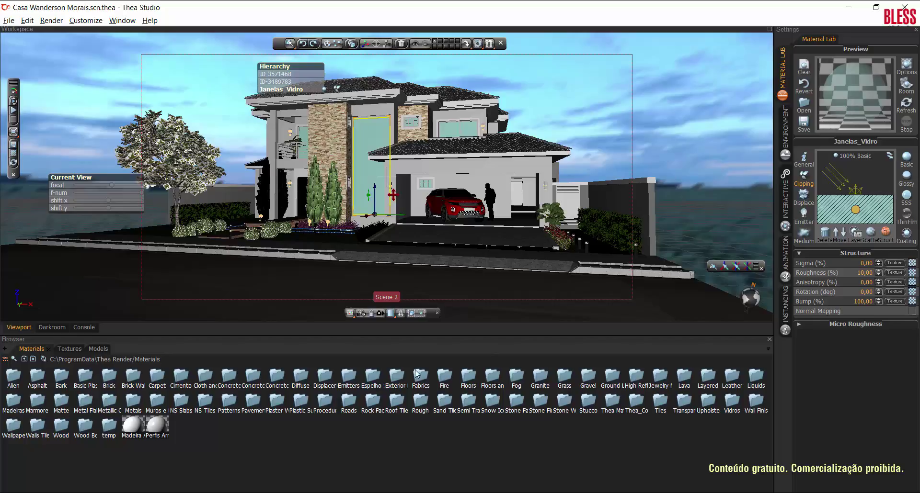
{"action": "left_click", "coordinate": [24, 360]}
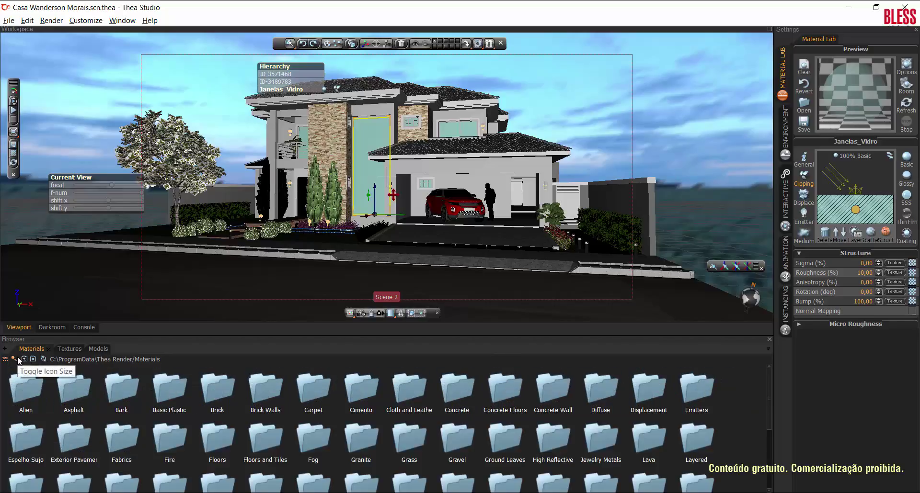
{"action": "scroll", "coordinate": [462, 430], "scroll_direction": "down", "scroll_amount": 3}
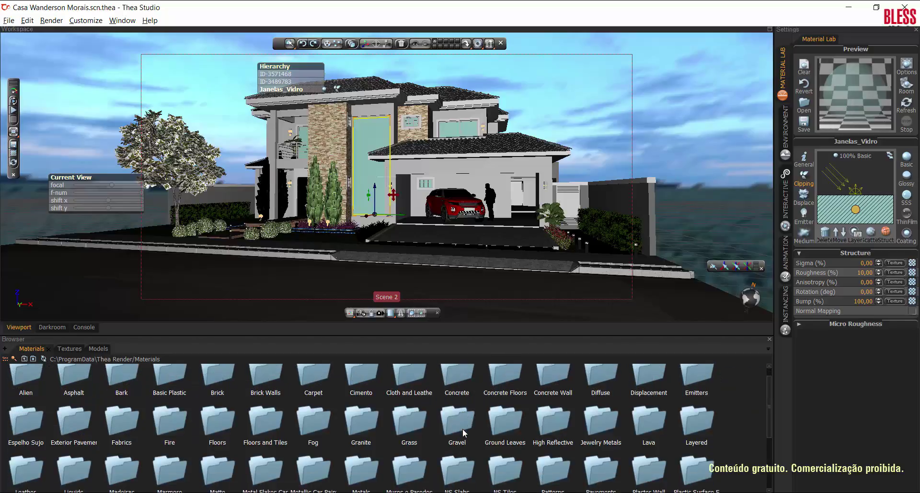
{"action": "scroll", "coordinate": [461, 429], "scroll_direction": "down", "scroll_amount": 2}
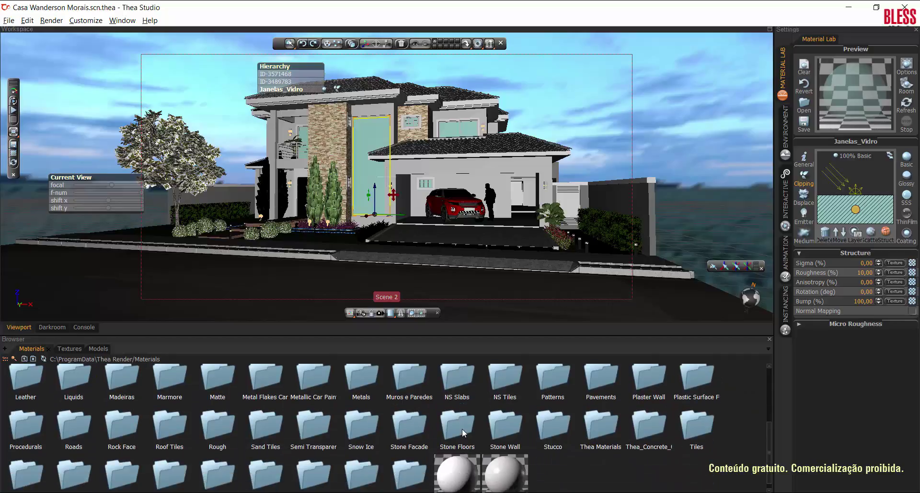
{"action": "scroll", "coordinate": [465, 460], "scroll_direction": "down", "scroll_amount": 1}
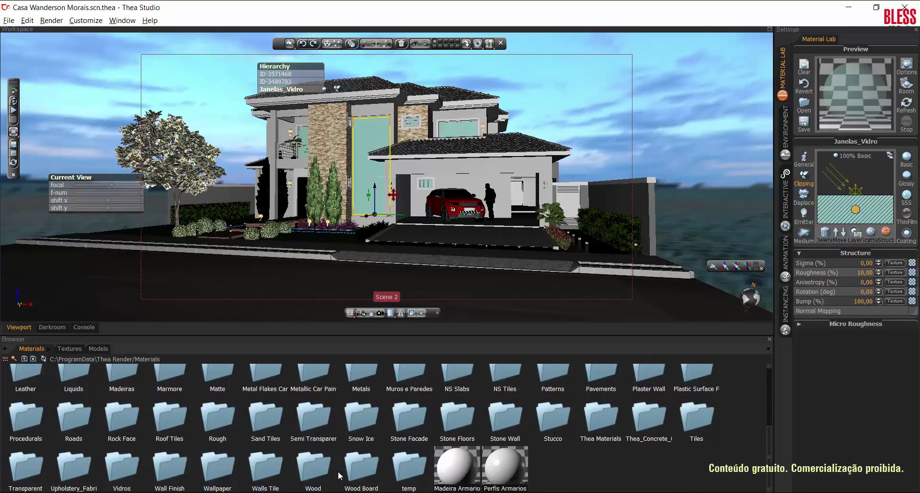
{"action": "double_click", "coordinate": [29, 465]}
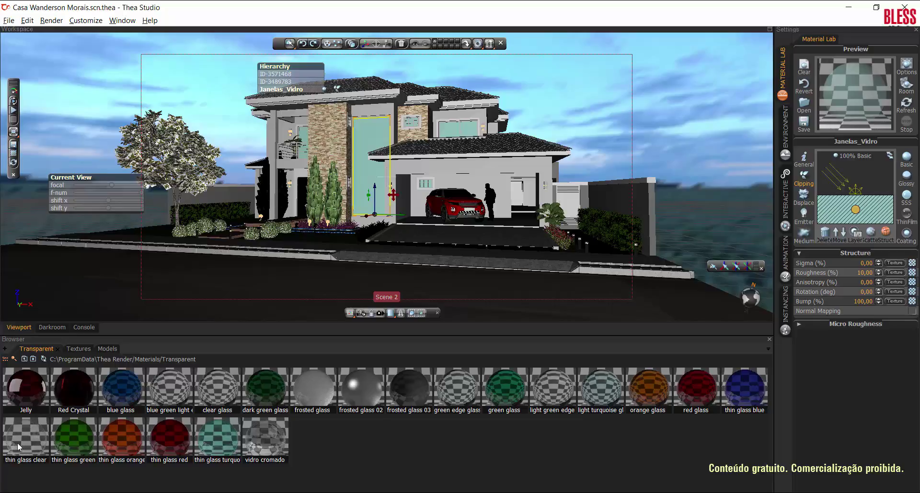
{"action": "left_click_drag", "start_coordinate": [16, 441], "coordinate": [855, 89]}
{"action": "left_click_drag", "start_coordinate": [855, 90], "coordinate": [852, 85]}
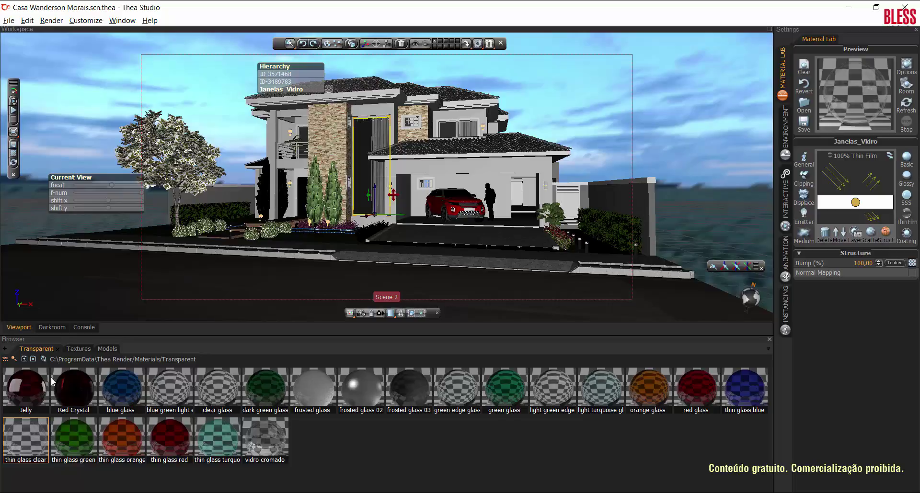
Step: Mark a Darkroom render region around the tall curtained front window and render it, stopping the render once the glass is clear enough
{"action": "left_click", "coordinate": [56, 328]}
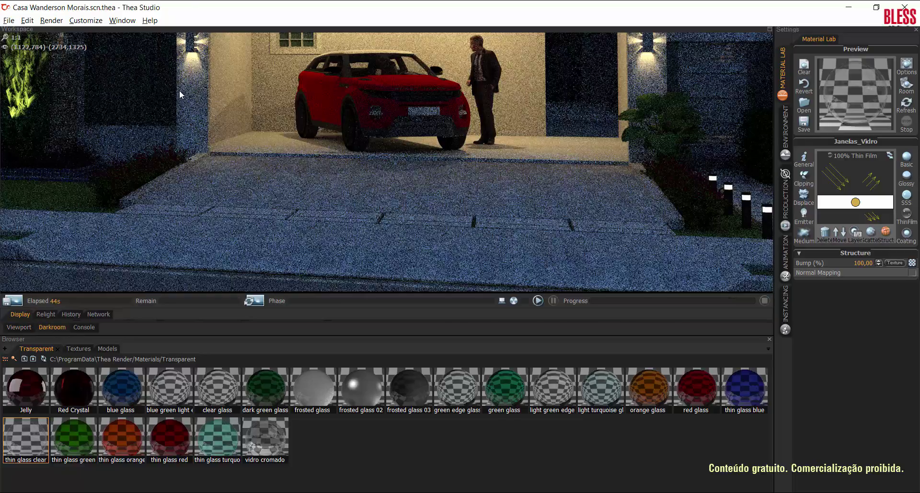
{"action": "left_click_drag", "start_coordinate": [170, 108], "coordinate": [297, 194]}
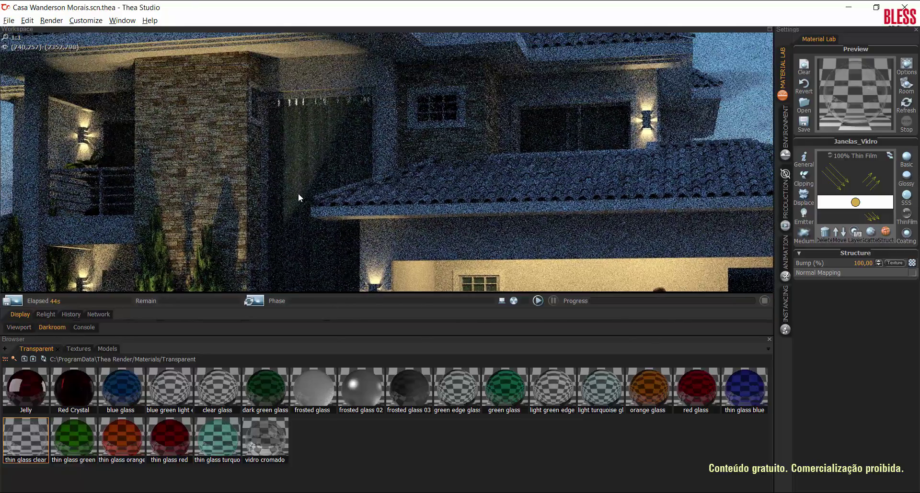
{"action": "scroll", "coordinate": [298, 193], "scroll_direction": "down", "scroll_amount": 1}
{"action": "scroll", "coordinate": [325, 165], "scroll_direction": "up", "scroll_amount": 1}
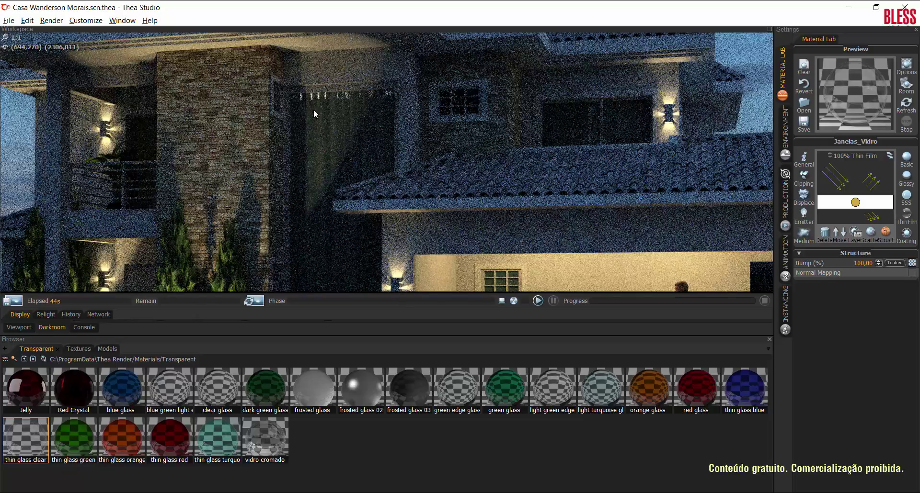
{"action": "left_click_drag", "start_coordinate": [286, 73], "coordinate": [402, 241]}
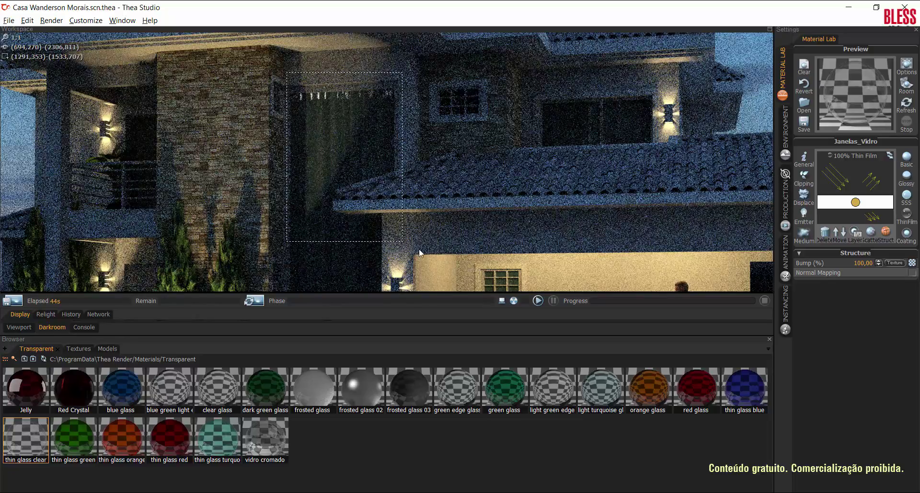
{"action": "left_click", "coordinate": [538, 300]}
{"action": "left_click", "coordinate": [429, 289]}
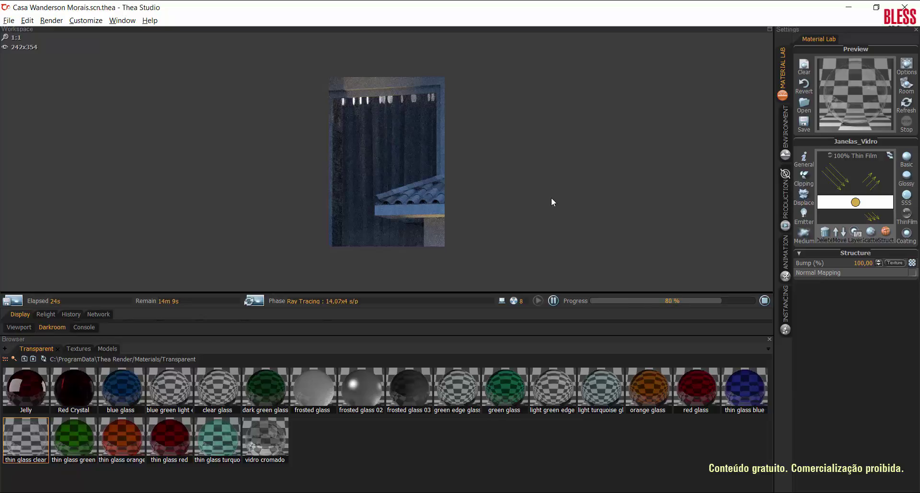
{"action": "left_click", "coordinate": [764, 301]}
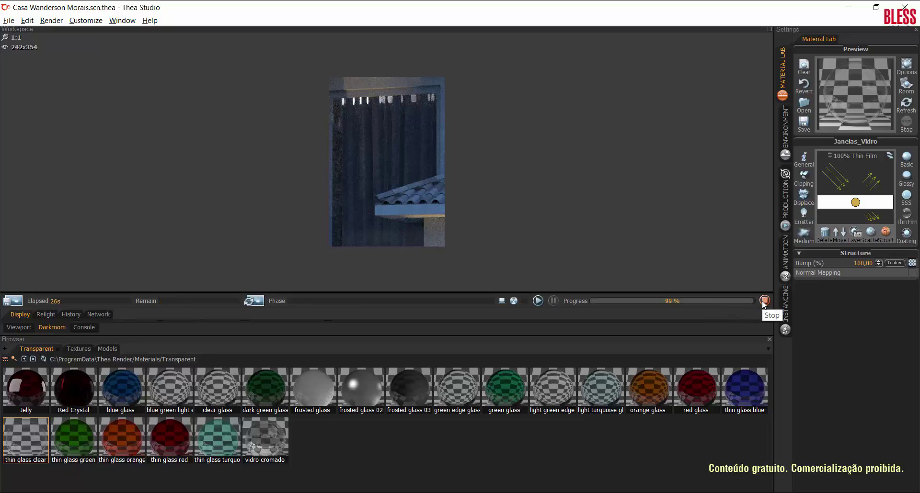
Step: Replace the Sacadas_Metal material of the balcony railing with Aluminium from the Metals materials folder
{"action": "left_click", "coordinate": [18, 328]}
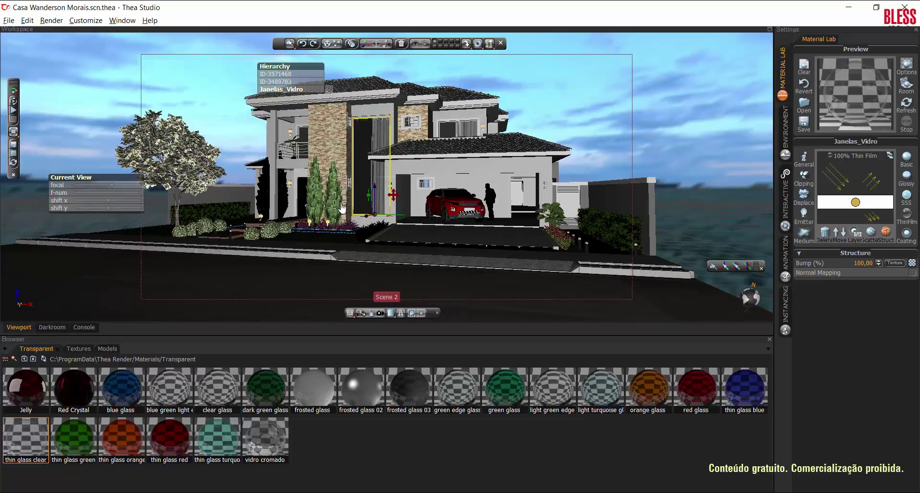
{"action": "left_click", "coordinate": [298, 150]}
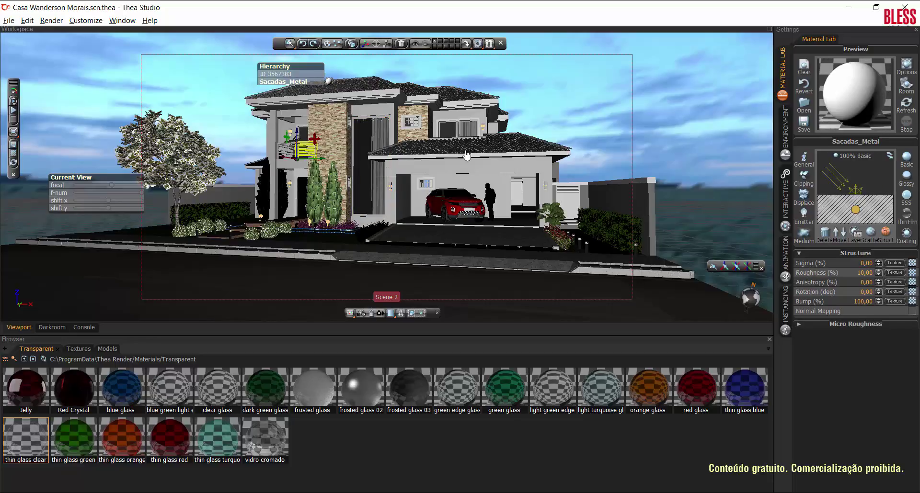
{"action": "left_click", "coordinate": [32, 359]}
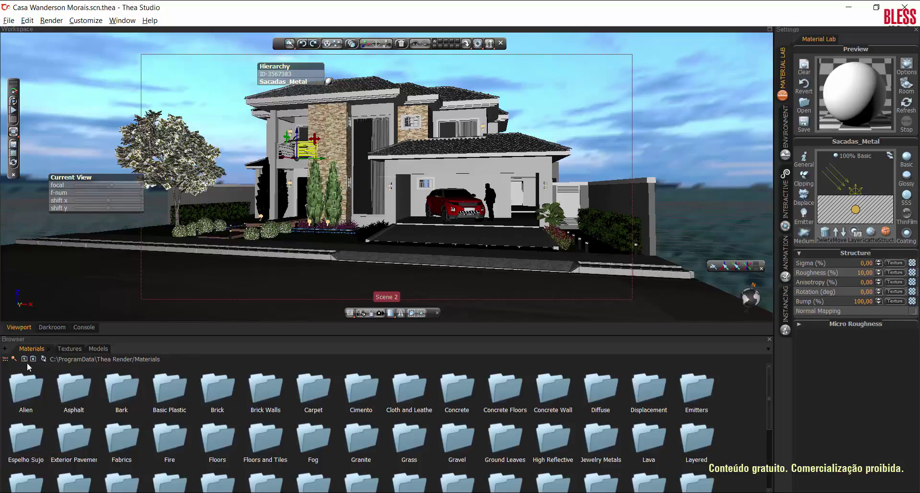
{"action": "left_click", "coordinate": [14, 359]}
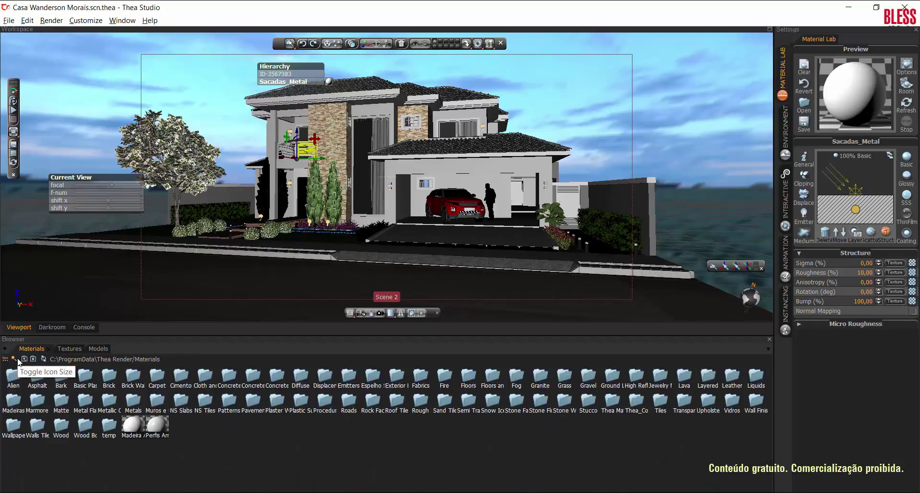
{"action": "double_click", "coordinate": [133, 403]}
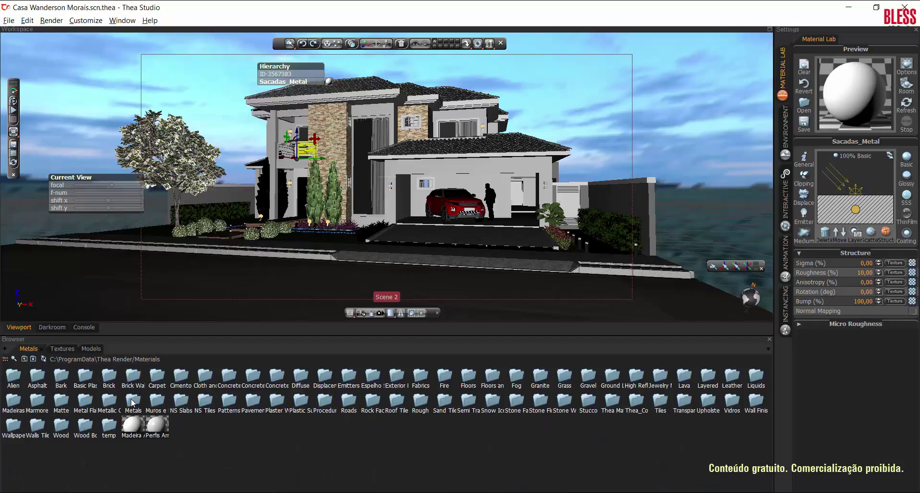
{"action": "left_click", "coordinate": [14, 359]}
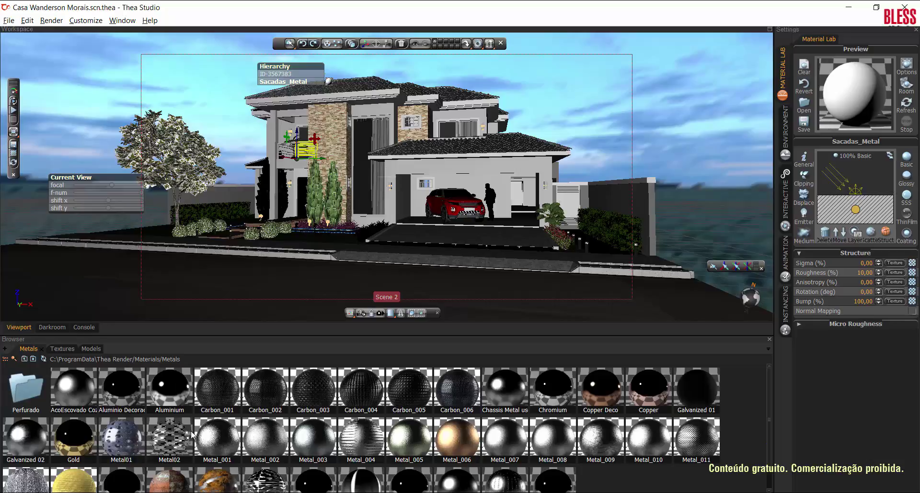
{"action": "left_click_drag", "start_coordinate": [170, 399], "coordinate": [853, 88]}
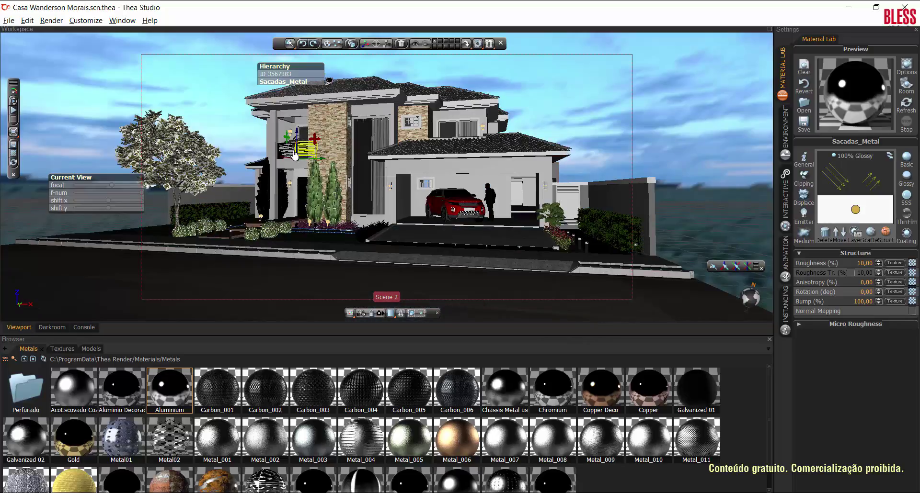
Step: Replace the RangeHover_Carpaint_Red material of the car body with red wine metallic from the Metallic Car Paints folder
{"action": "left_click", "coordinate": [439, 207]}
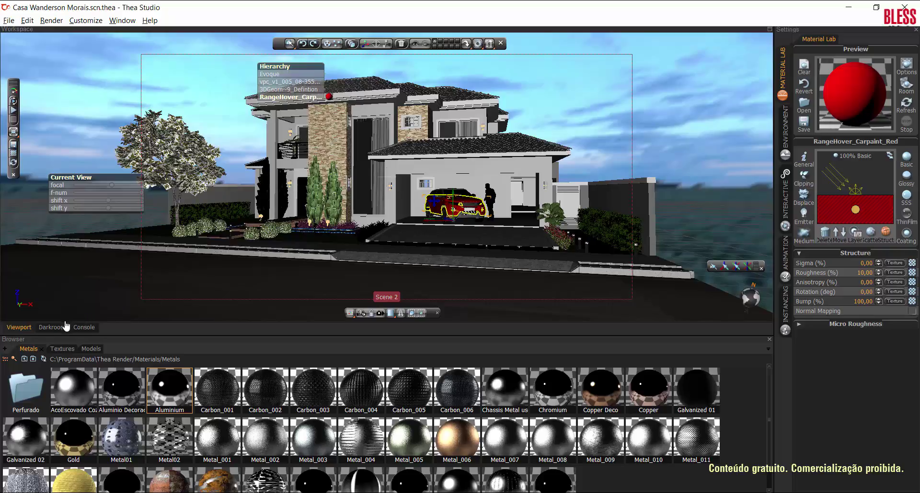
{"action": "left_click", "coordinate": [24, 359]}
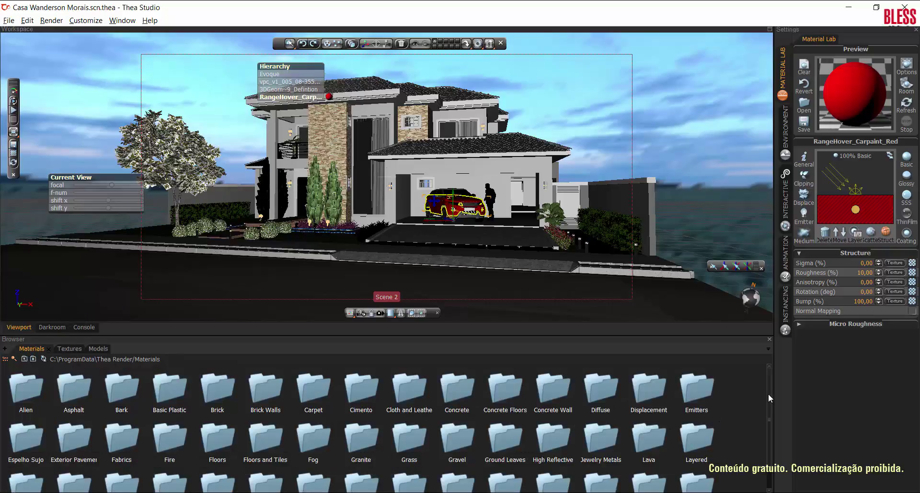
{"action": "left_click_drag", "start_coordinate": [768, 394], "coordinate": [774, 428]}
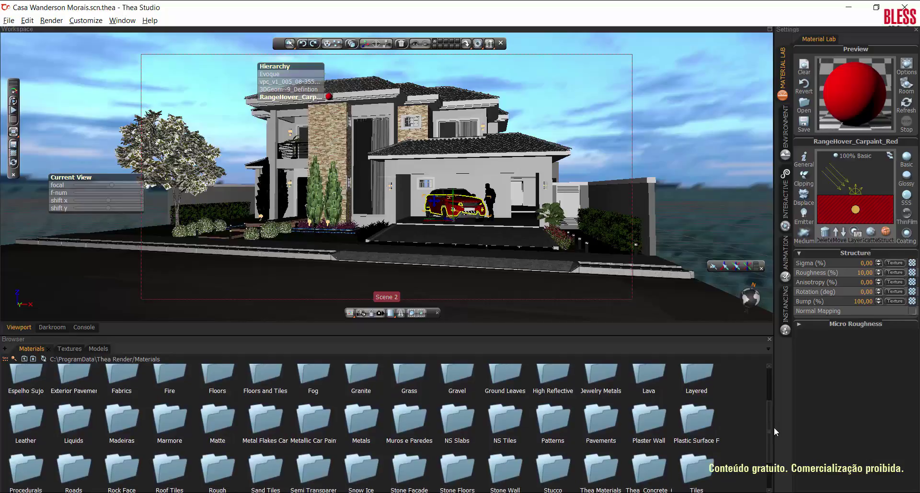
{"action": "double_click", "coordinate": [315, 419]}
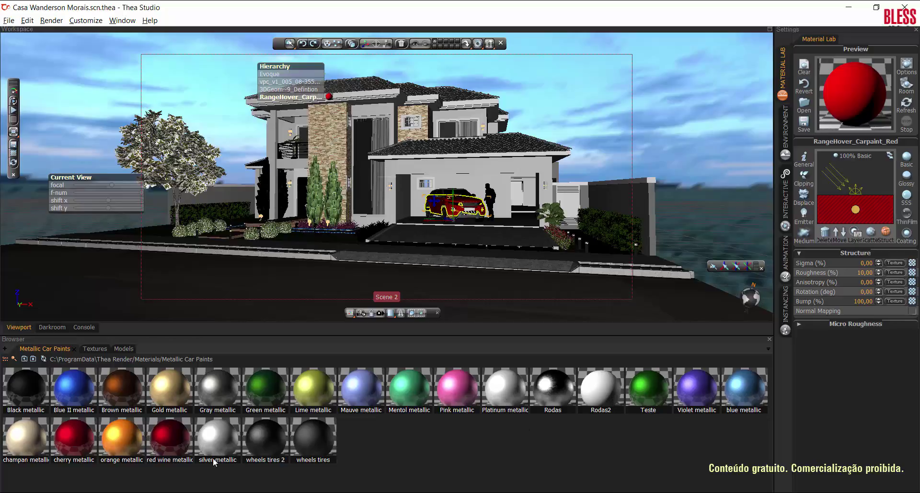
{"action": "left_click_drag", "start_coordinate": [174, 438], "coordinate": [855, 91]}
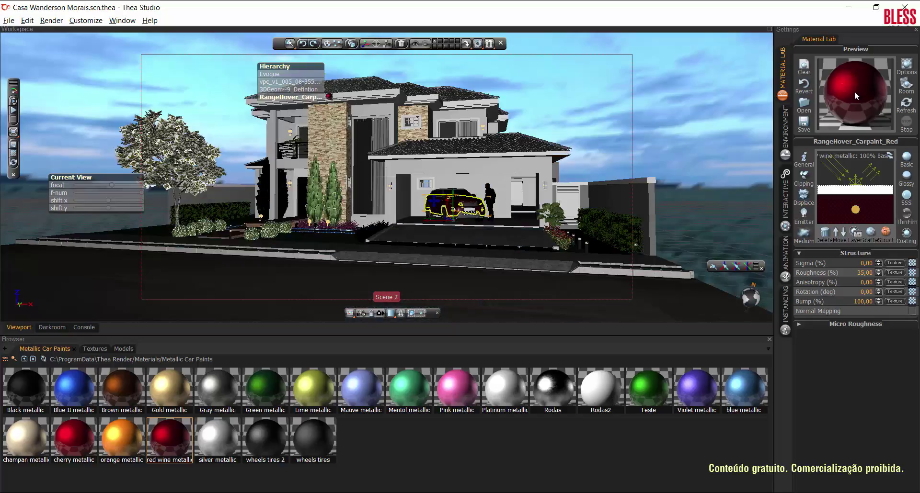
Step: Replace the RangeHover_Glass_car material of the car windows with thin glass clear from the Transparent materials folder
{"action": "left_click", "coordinate": [461, 197]}
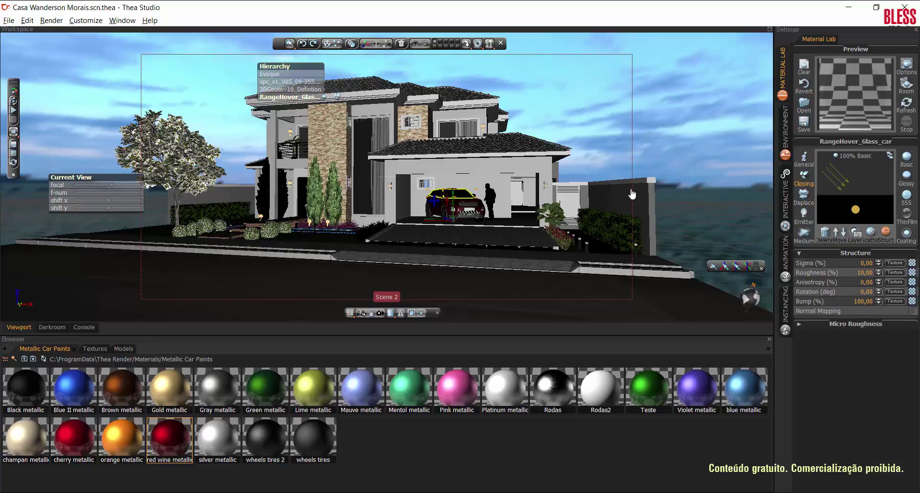
{"action": "left_click", "coordinate": [24, 359]}
{"action": "scroll", "coordinate": [35, 435], "scroll_direction": "down", "scroll_amount": 3}
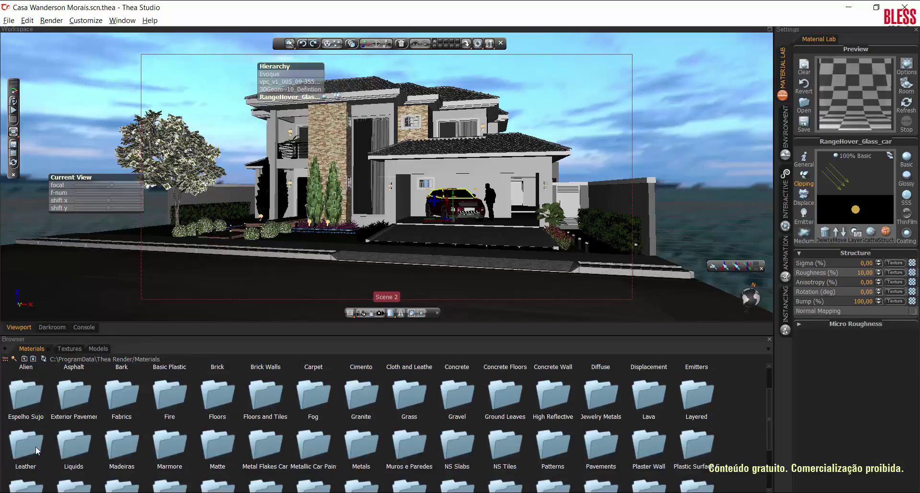
{"action": "scroll", "coordinate": [39, 444], "scroll_direction": "down", "scroll_amount": 1}
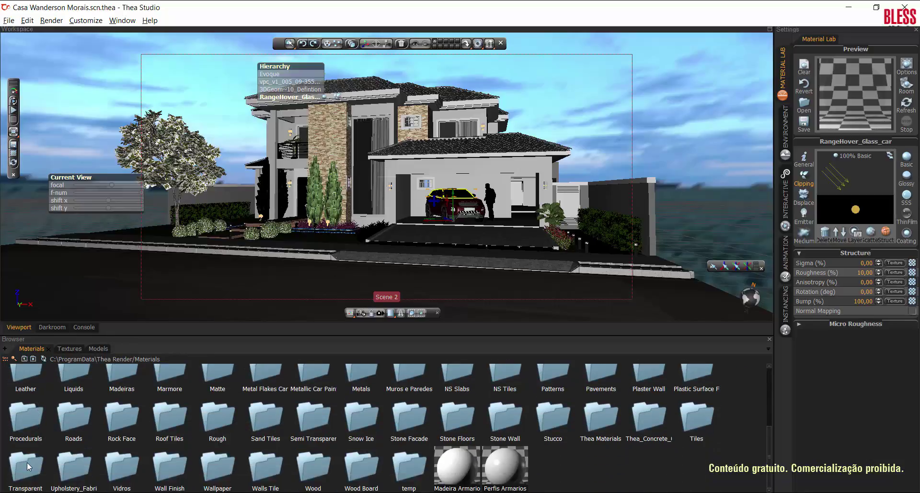
{"action": "double_click", "coordinate": [27, 463]}
{"action": "left_click_drag", "start_coordinate": [27, 431], "coordinate": [854, 94]}
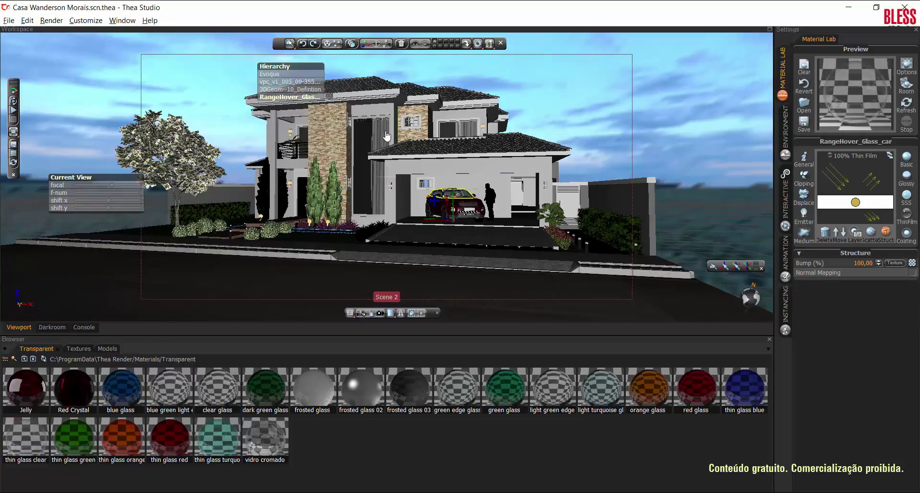
Step: Replace the Paredes_Principal material of the main house walls with proce_v2_wall_finish from the Wall Finish folder
{"action": "left_click", "coordinate": [397, 172]}
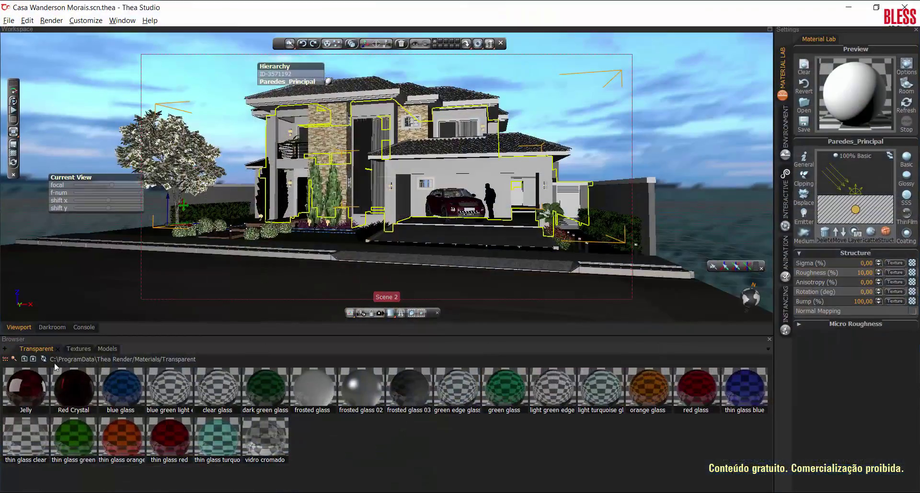
{"action": "left_click", "coordinate": [32, 359]}
{"action": "scroll", "coordinate": [211, 422], "scroll_direction": "down", "scroll_amount": 5}
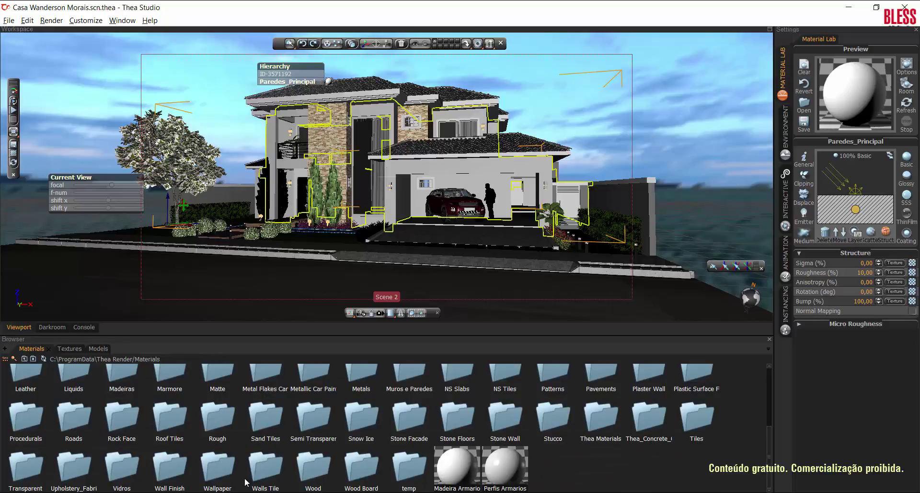
{"action": "double_click", "coordinate": [169, 467]}
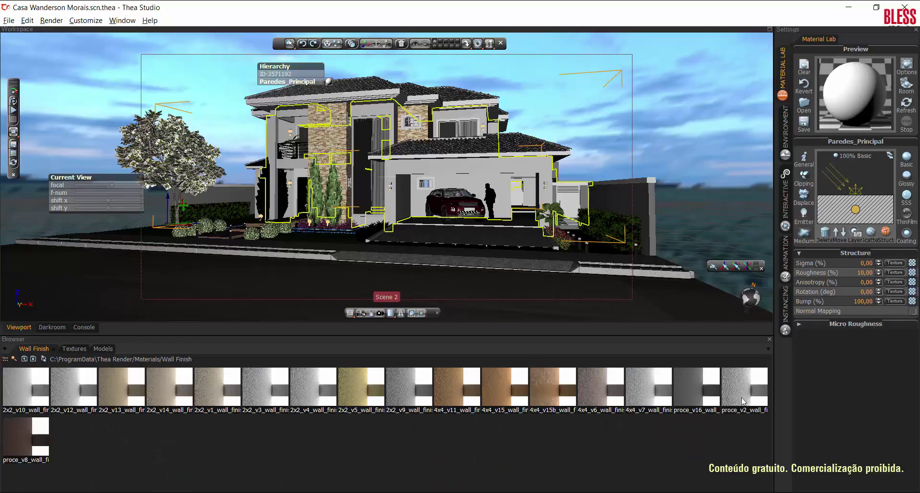
{"action": "left_click_drag", "start_coordinate": [742, 399], "coordinate": [526, 164]}
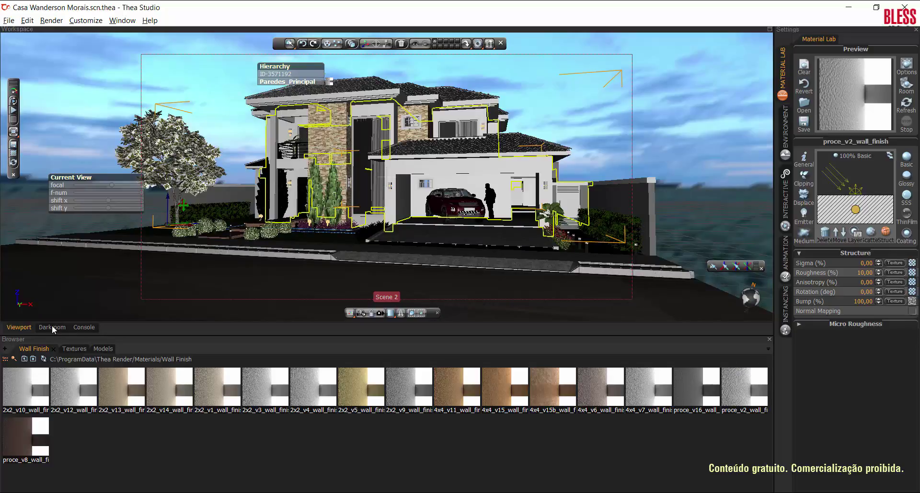
Step: Replace the RangeHover_RangeHover_tire material of the car's tires with wheels tires from the Metallic Car Paints folder
{"action": "left_click", "coordinate": [446, 218]}
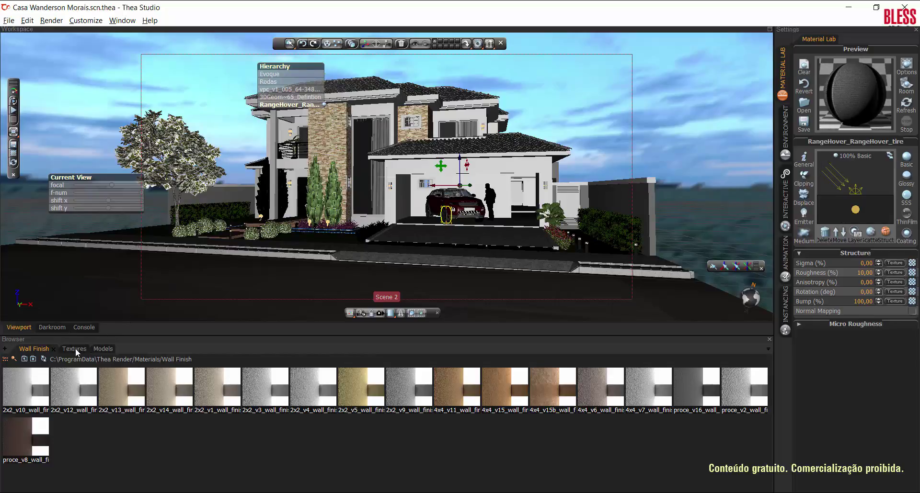
{"action": "left_click", "coordinate": [25, 359]}
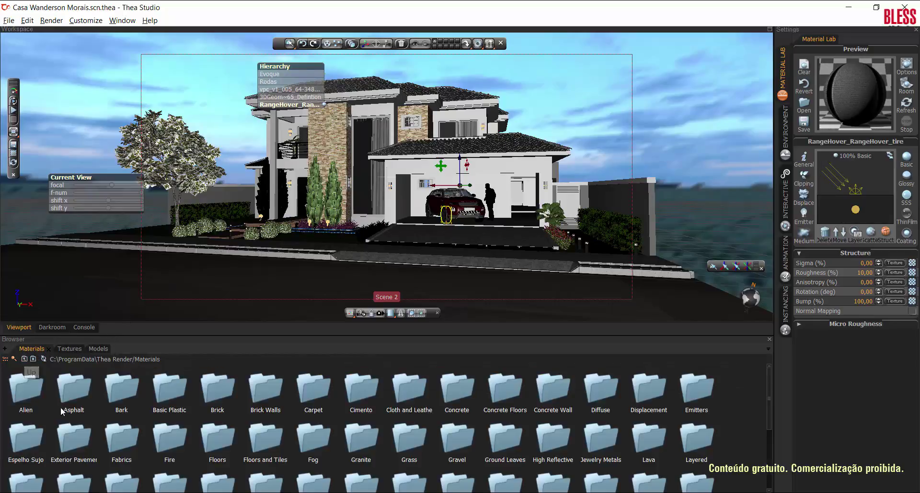
{"action": "scroll", "coordinate": [194, 453], "scroll_direction": "down", "scroll_amount": 1}
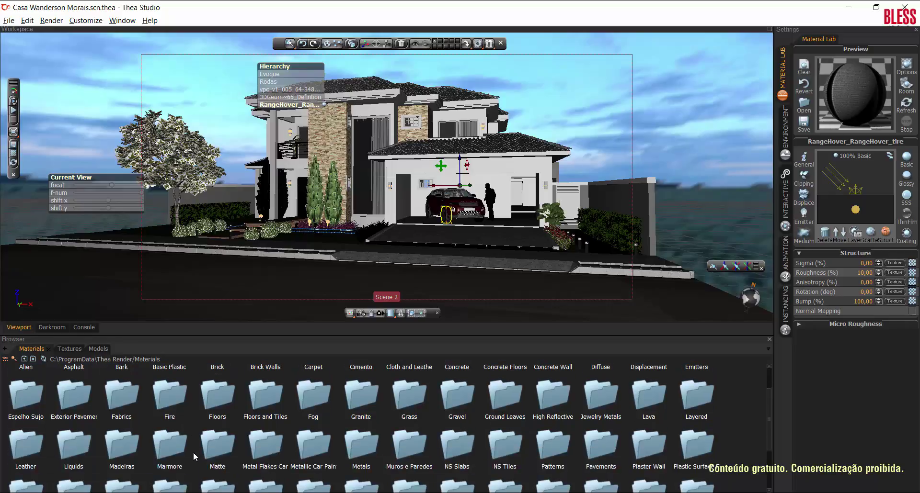
{"action": "scroll", "coordinate": [194, 451], "scroll_direction": "down", "scroll_amount": 1}
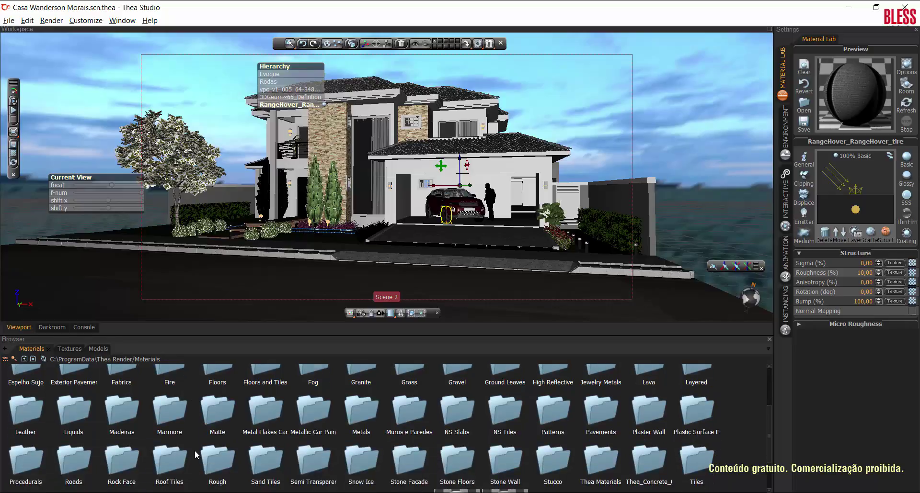
{"action": "double_click", "coordinate": [314, 417]}
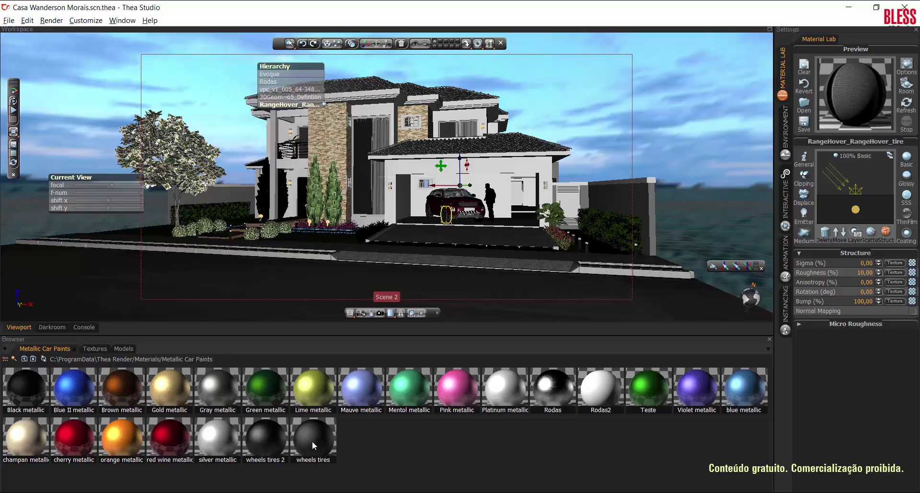
{"action": "left_click_drag", "start_coordinate": [312, 441], "coordinate": [861, 93]}
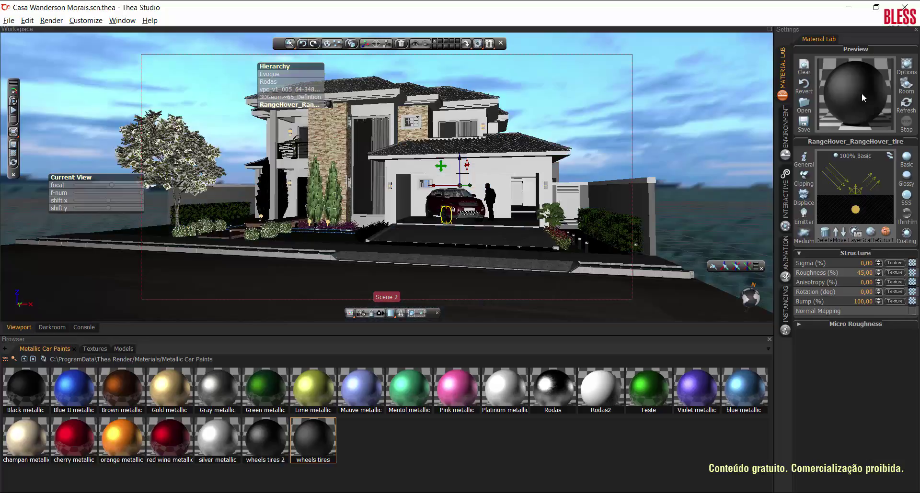
Step: Render the full Scene 2 view at 3000 x 1500 without the render region, inspect the house and car, and stop the render
{"action": "left_click", "coordinate": [52, 327]}
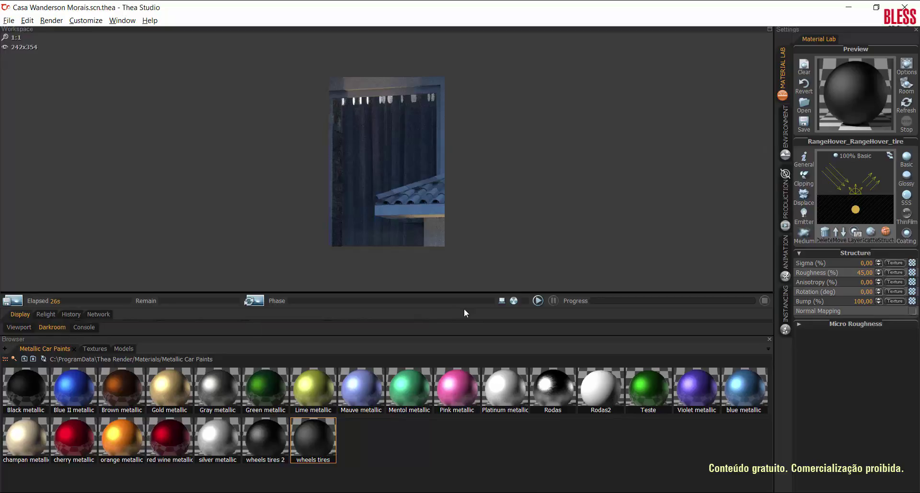
{"action": "left_click", "coordinate": [537, 301]}
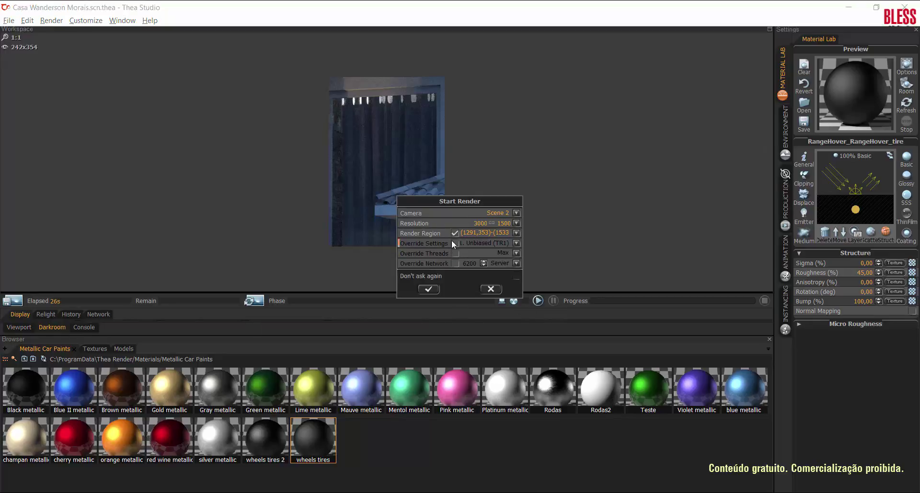
{"action": "left_click", "coordinate": [428, 289]}
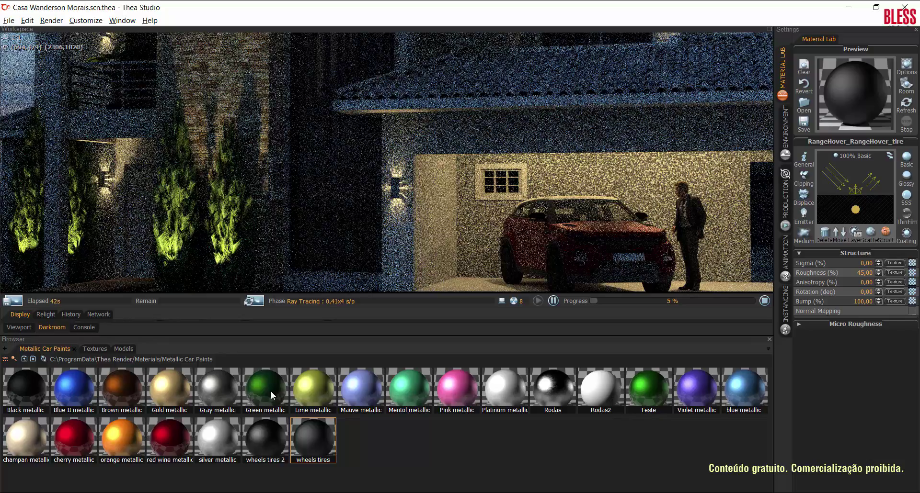
{"action": "left_click_drag", "start_coordinate": [245, 171], "coordinate": [369, 150]}
{"action": "scroll", "coordinate": [362, 173], "scroll_direction": "down", "scroll_amount": 1}
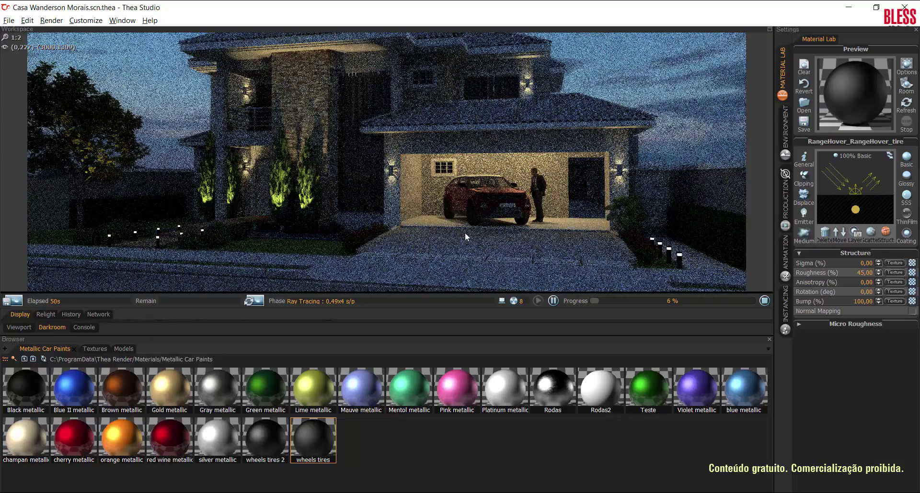
{"action": "left_click_drag", "start_coordinate": [344, 145], "coordinate": [343, 170]}
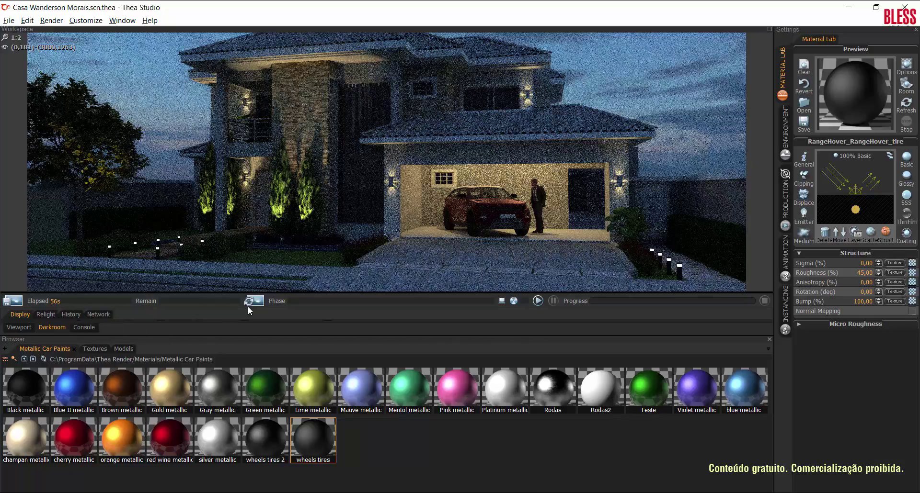
Step: Enlarge the Darkroom render history and compare the newest full render with the oldest one, checking the car paint and walls
{"action": "left_click", "coordinate": [73, 315]}
{"action": "left_click", "coordinate": [768, 340]}
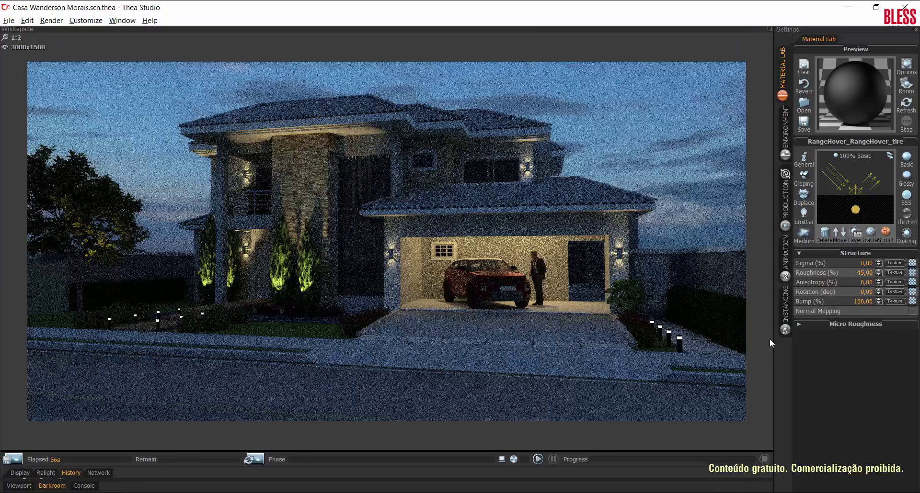
{"action": "left_click_drag", "start_coordinate": [283, 452], "coordinate": [302, 313]}
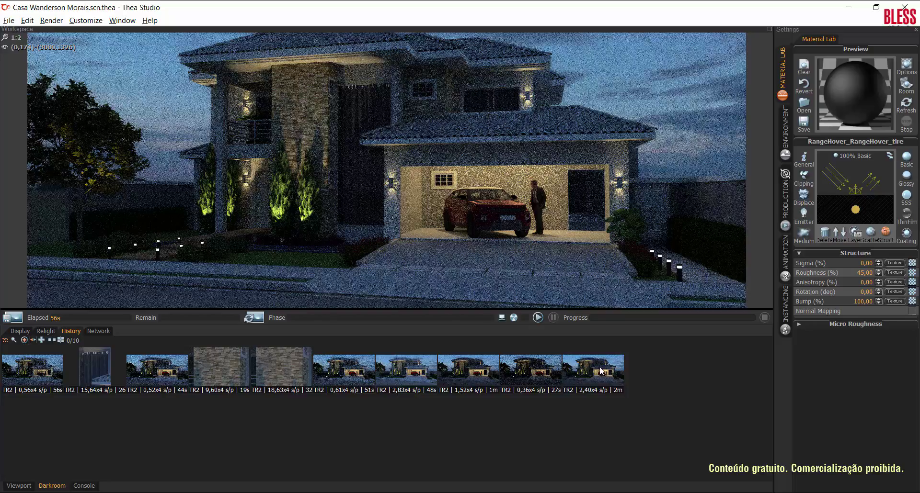
{"action": "left_click", "coordinate": [50, 372]}
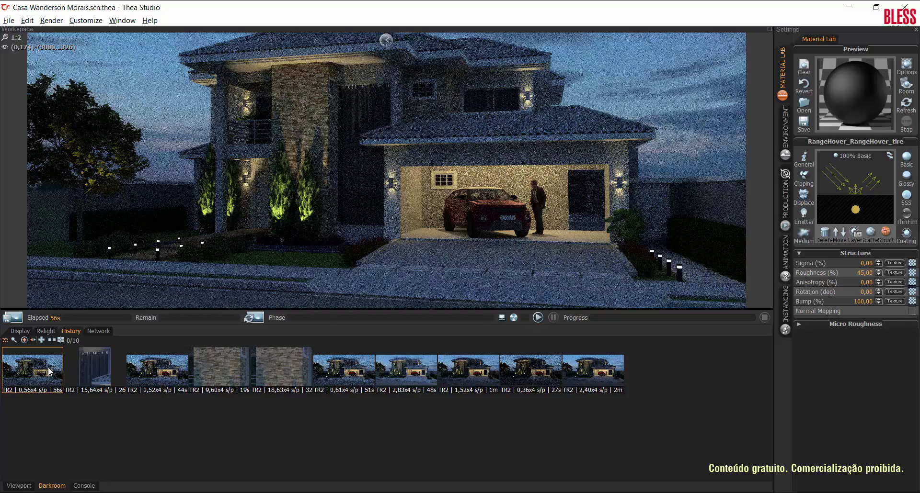
{"action": "left_click", "coordinate": [587, 374]}
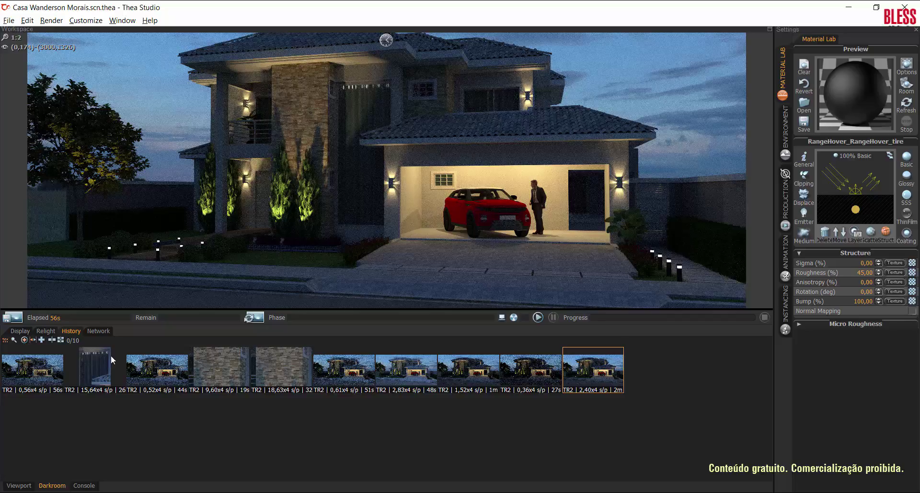
{"action": "left_click", "coordinate": [42, 373]}
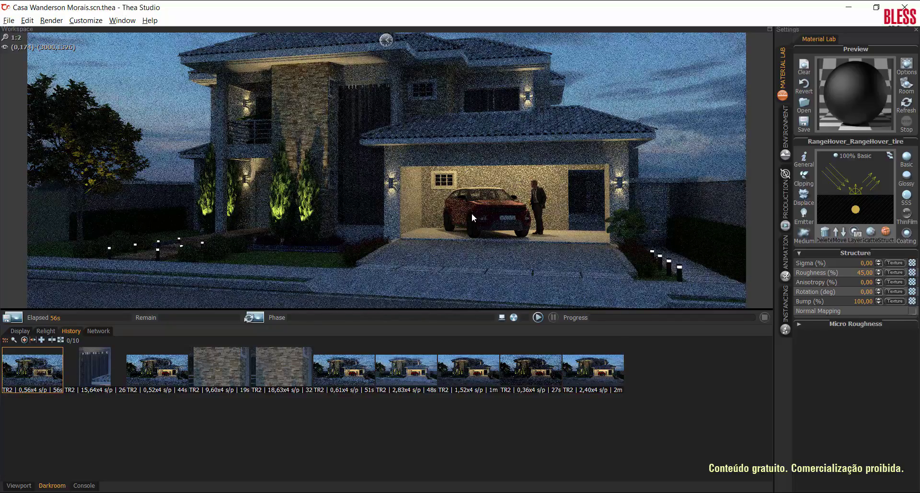
{"action": "left_click", "coordinate": [587, 365]}
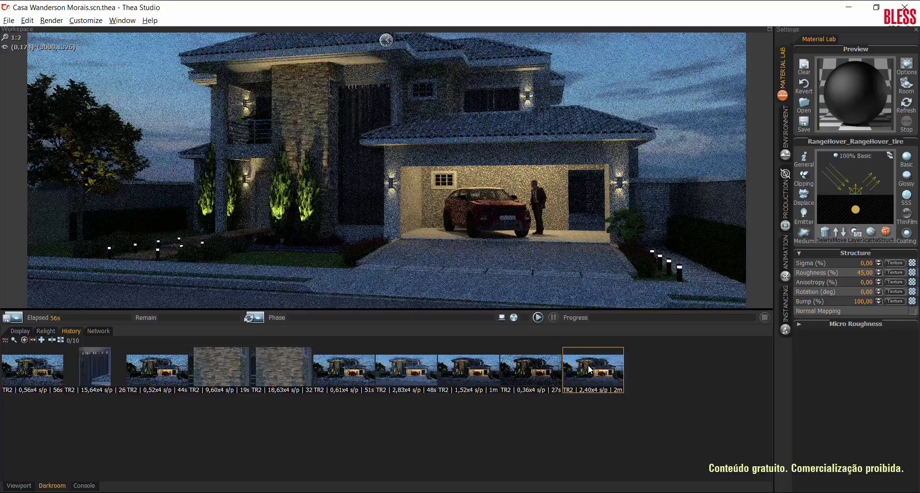
{"action": "left_click", "coordinate": [47, 371]}
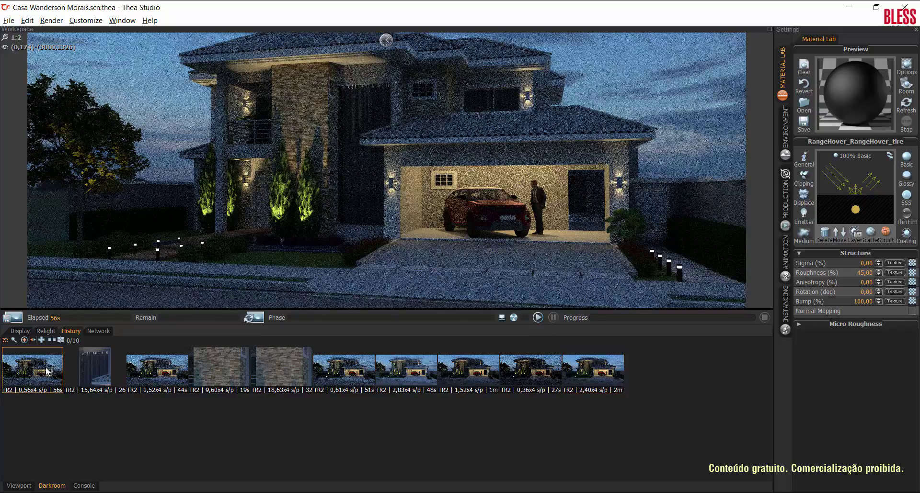
{"action": "left_click", "coordinate": [578, 376]}
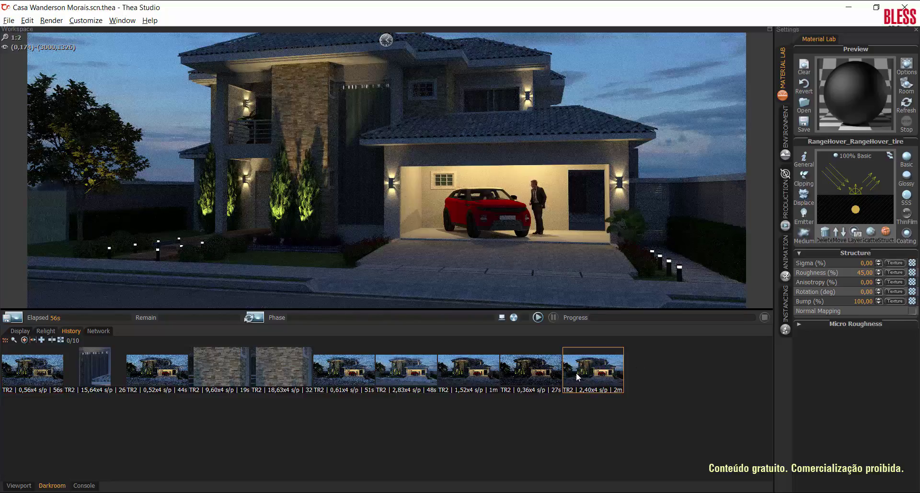
Step: Replace the RangeHover_Carpaint_Red material on the car body with the red metallic preset from Metallic Car Paints
{"action": "left_click", "coordinate": [19, 487]}
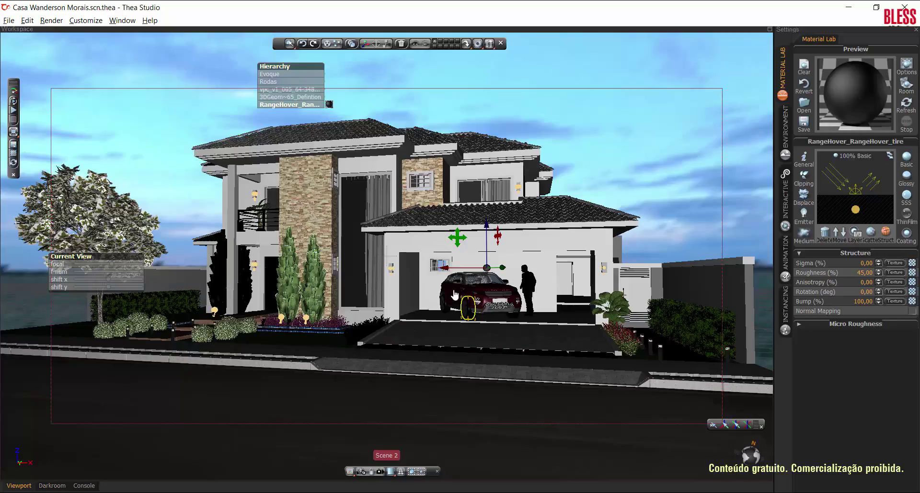
{"action": "left_click", "coordinate": [454, 294]}
{"action": "left_click", "coordinate": [122, 20]}
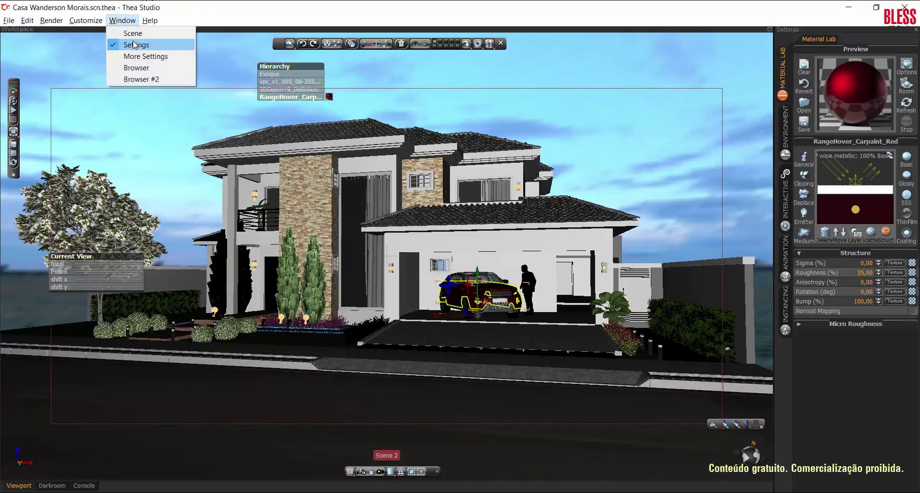
{"action": "left_click", "coordinate": [136, 67]}
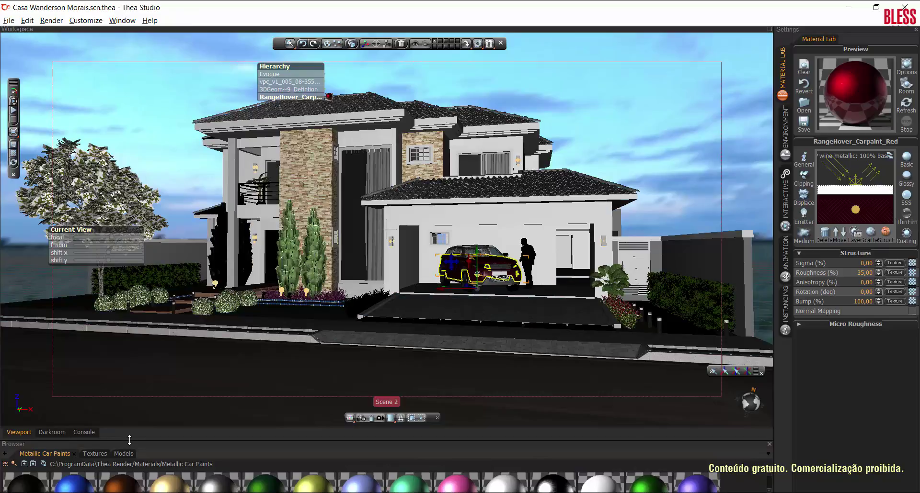
{"action": "left_click_drag", "start_coordinate": [129, 440], "coordinate": [140, 370]}
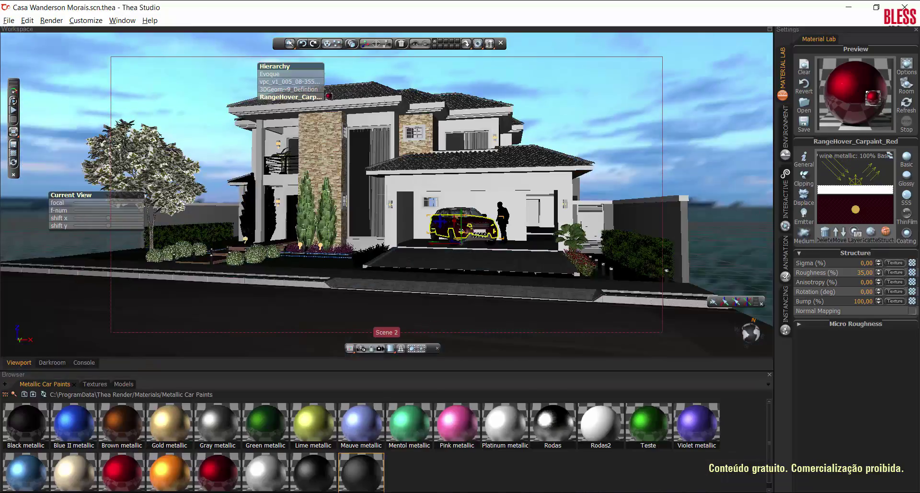
{"action": "double_click", "coordinate": [122, 473]}
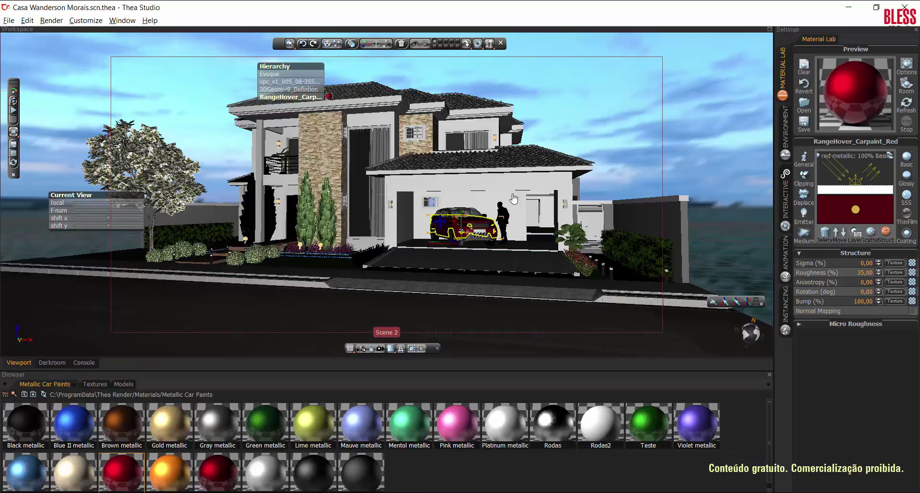
Step: Make the Cortina_Color_000 curtain material translucent by setting its Translucent color to gray, RGB 175, 175, 175
{"action": "left_click", "coordinate": [359, 151]}
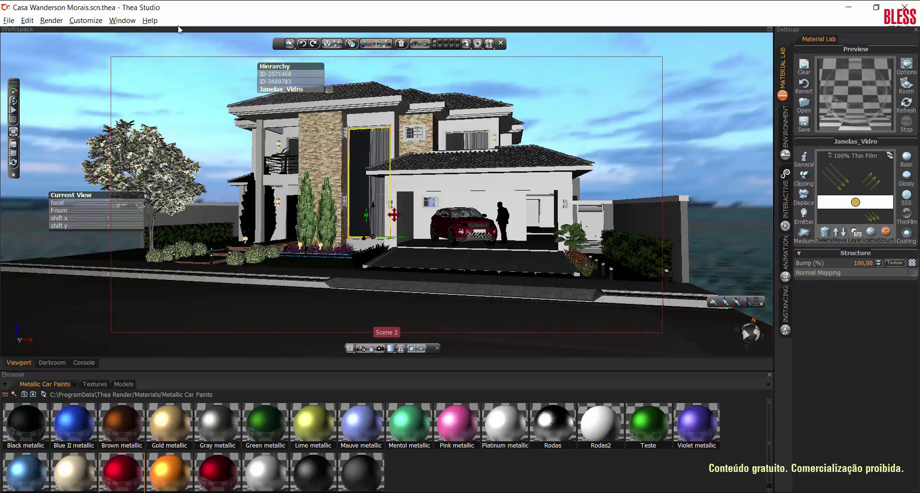
{"action": "left_click", "coordinate": [123, 21]}
{"action": "left_click", "coordinate": [134, 32]}
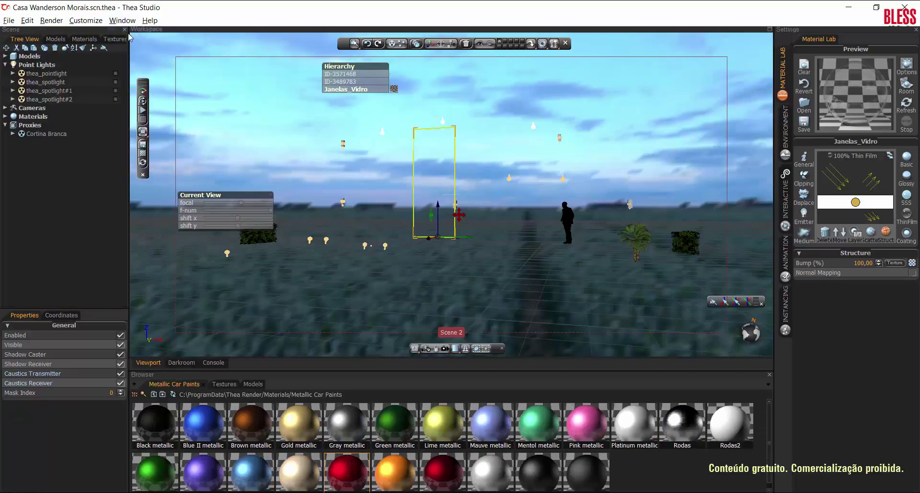
{"action": "left_click", "coordinate": [6, 116]}
{"action": "scroll", "coordinate": [127, 121], "scroll_direction": "down", "scroll_amount": 1}
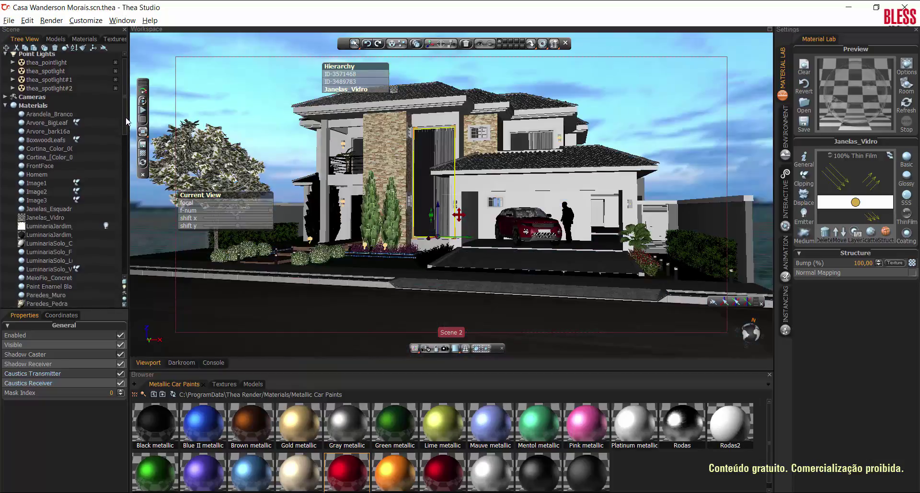
{"action": "scroll", "coordinate": [126, 124], "scroll_direction": "down", "scroll_amount": 2}
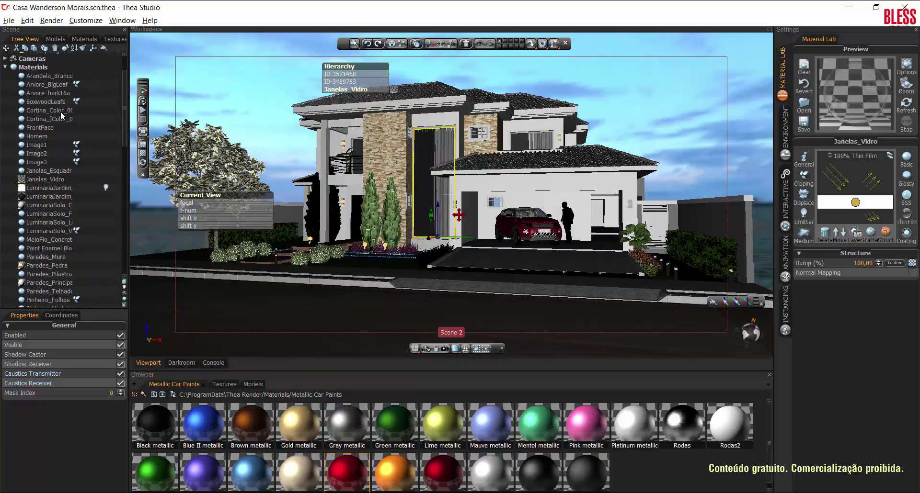
{"action": "left_click", "coordinate": [53, 111]}
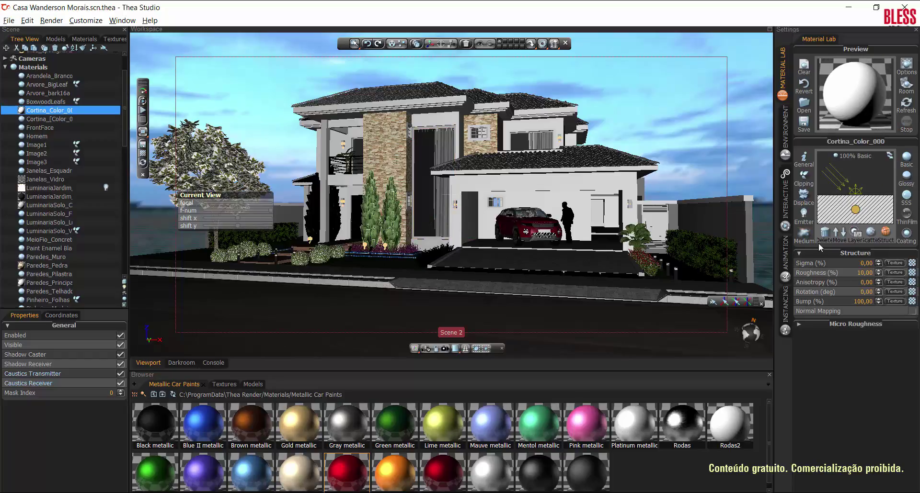
{"action": "left_click", "coordinate": [871, 234]}
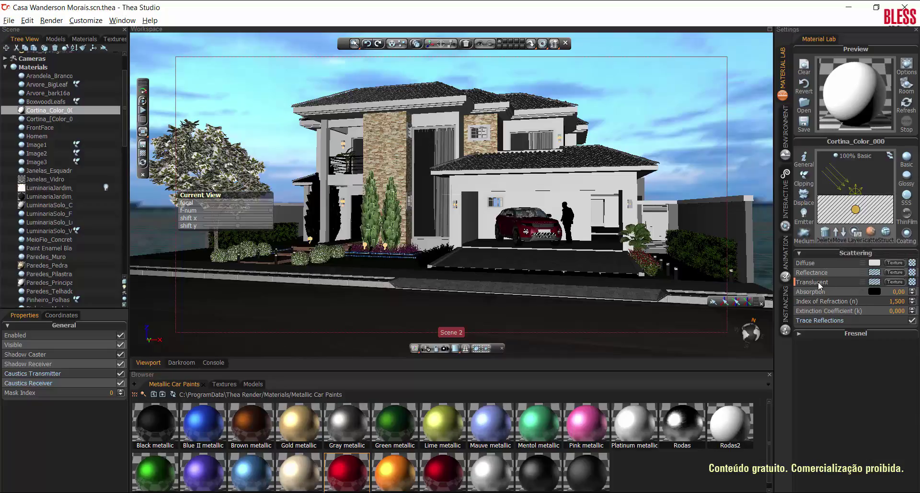
{"action": "left_click", "coordinate": [875, 281]}
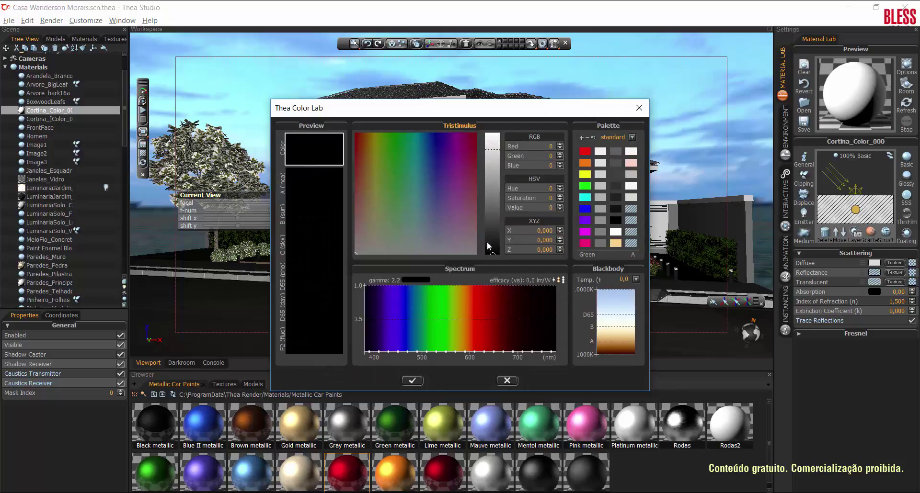
{"action": "left_click_drag", "start_coordinate": [492, 250], "coordinate": [501, 175]}
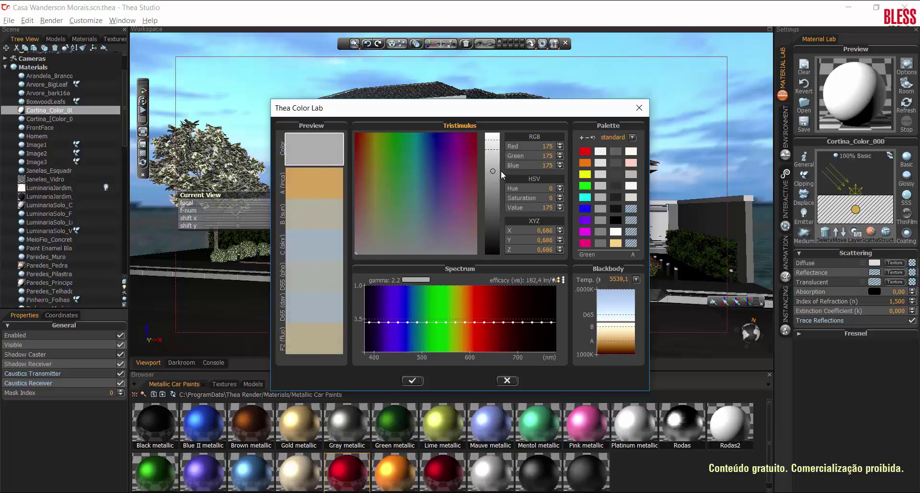
{"action": "left_click", "coordinate": [412, 380]}
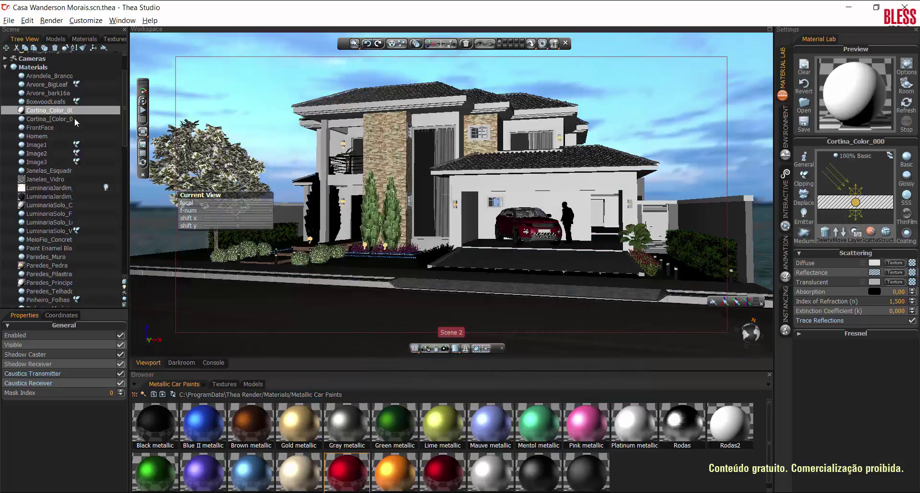
Step: Lighten the Diffuse color of the Cortina_[Color_005]1 curtain material to RGB 215, 215, 215
{"action": "left_click", "coordinate": [86, 119]}
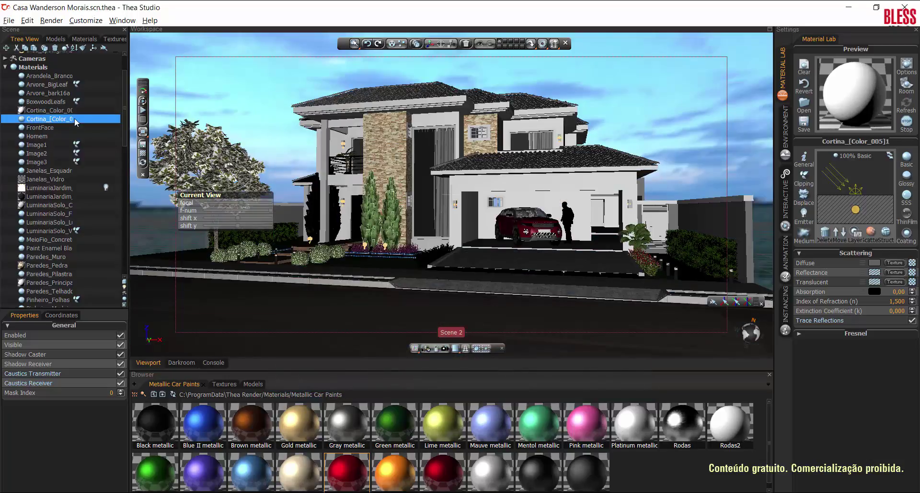
{"action": "left_click", "coordinate": [874, 263]}
{"action": "left_click_drag", "start_coordinate": [492, 208], "coordinate": [493, 155]}
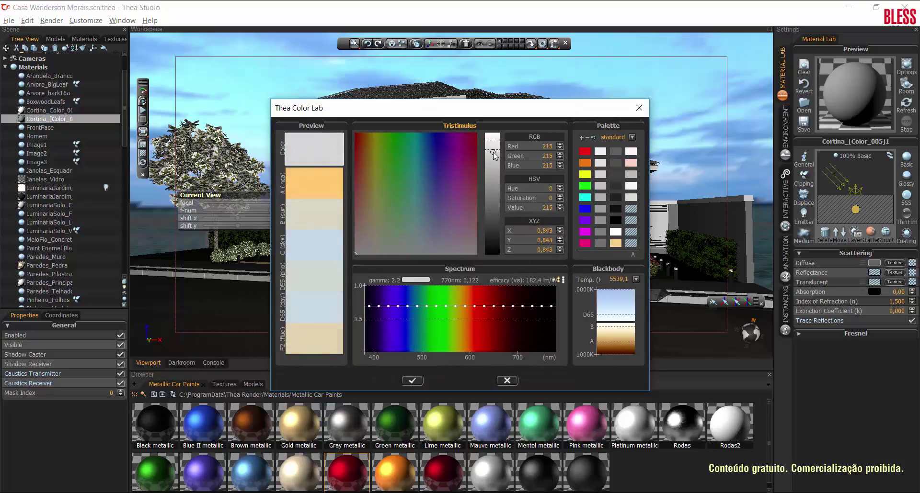
{"action": "left_click", "coordinate": [412, 380]}
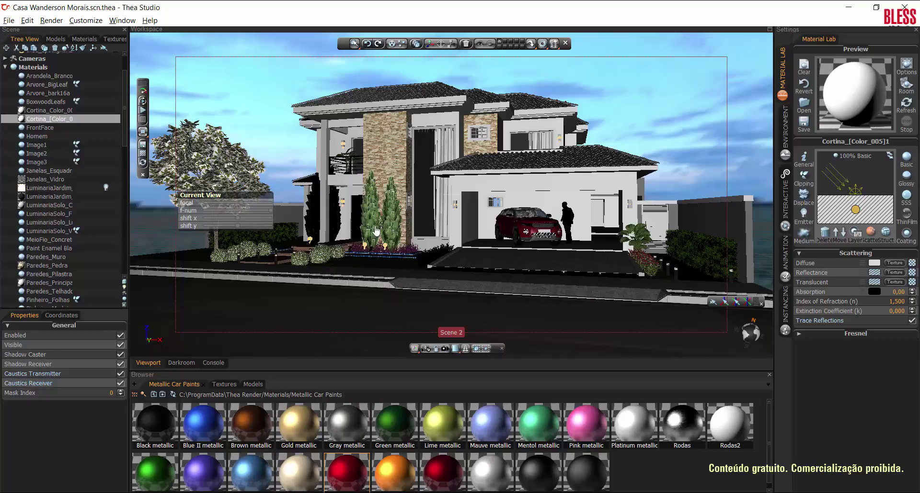
Step: Copy the diffuse texture of the pine's Pinheiro_Folhas leaf material into its Translucent channel
{"action": "left_click", "coordinate": [182, 363]}
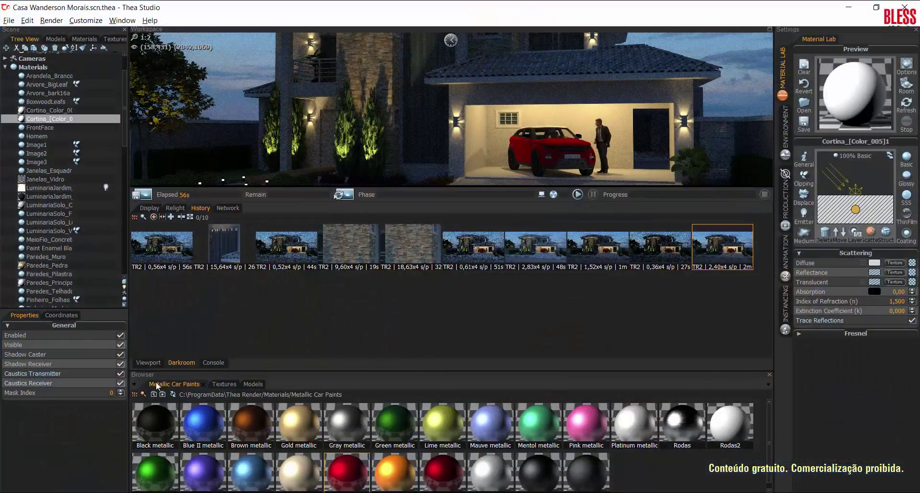
{"action": "left_click", "coordinate": [148, 363]}
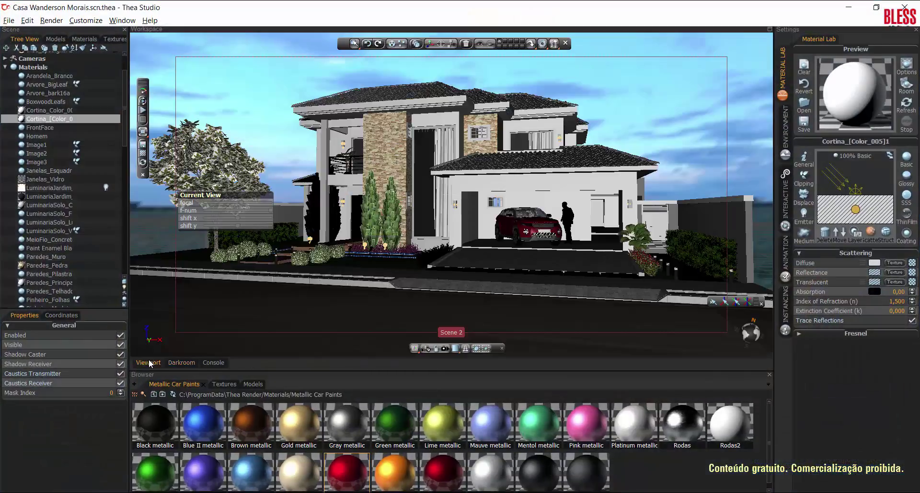
{"action": "left_click", "coordinate": [367, 209]}
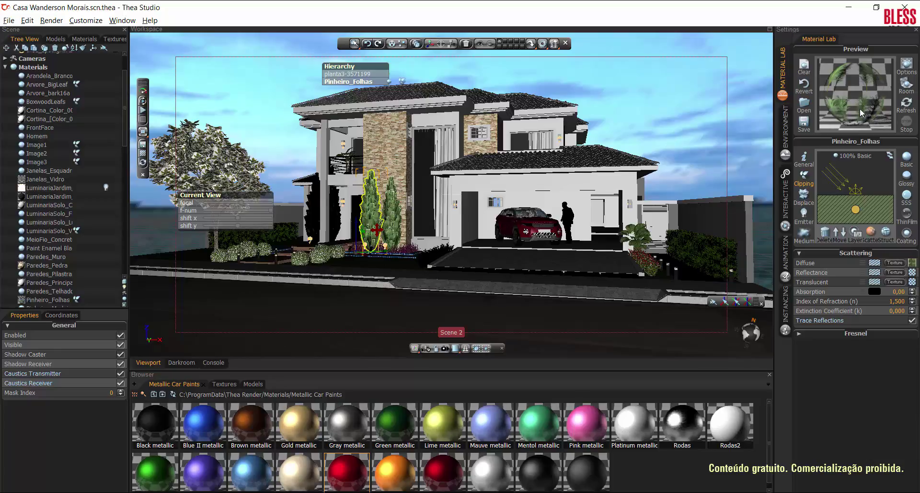
{"action": "right_click", "coordinate": [899, 264]}
{"action": "left_click", "coordinate": [879, 294]}
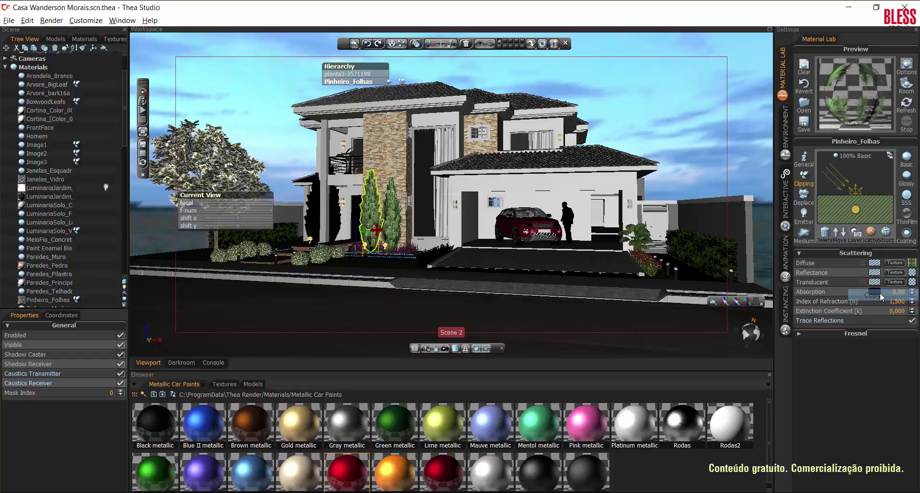
{"action": "right_click", "coordinate": [912, 283]}
{"action": "left_click", "coordinate": [880, 324]}
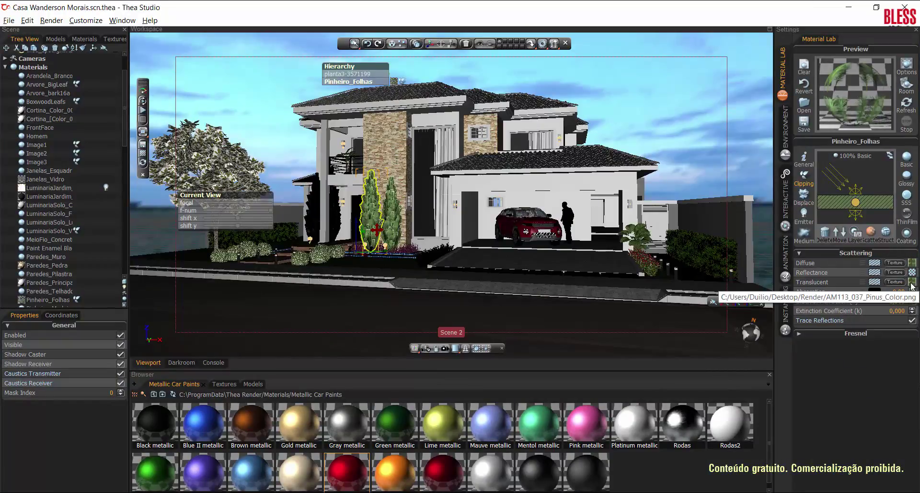
Step: Close the material browser and render Scene 2 at 3000 x 1500 in the Darkroom
{"action": "left_click", "coordinate": [182, 363]}
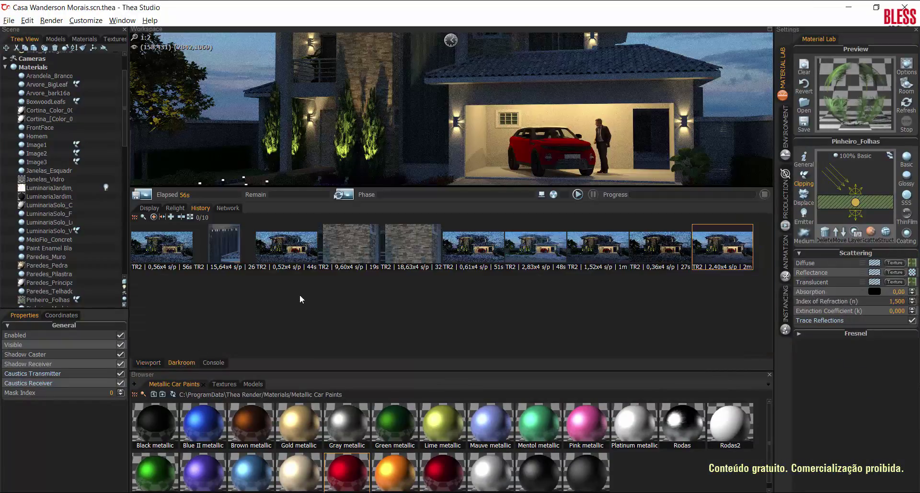
{"action": "left_click", "coordinate": [769, 374]}
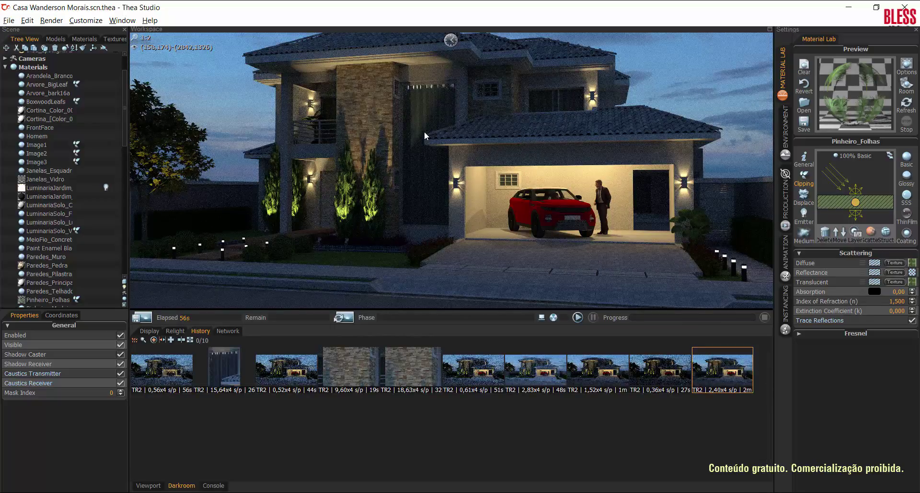
{"action": "left_click", "coordinate": [578, 318]}
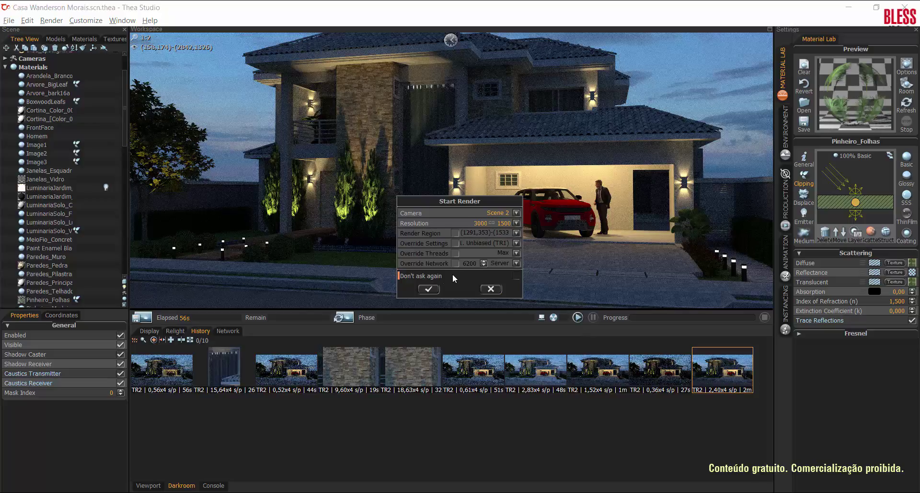
{"action": "left_click", "coordinate": [428, 287]}
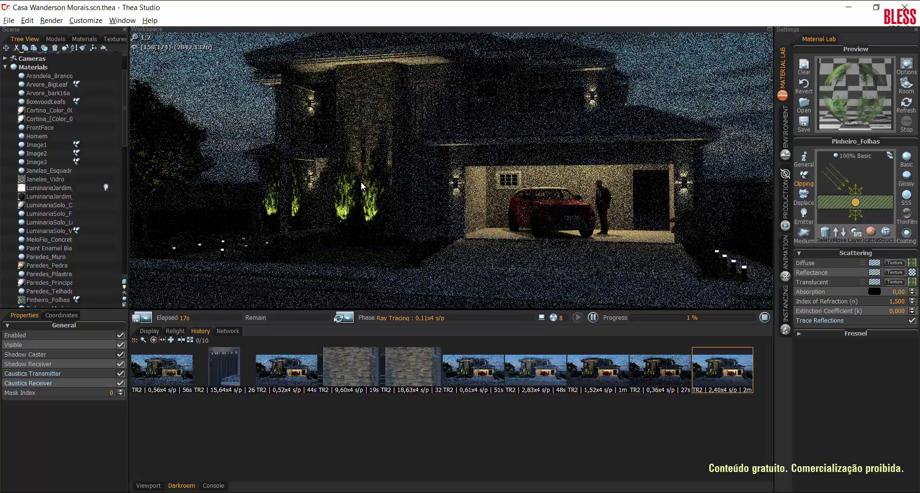
Step: Inspect the new render up close in an enlarged image area, checking the pine leaves, curtains, stone wall and car paint
{"action": "scroll", "coordinate": [361, 180], "scroll_direction": "up", "scroll_amount": 1}
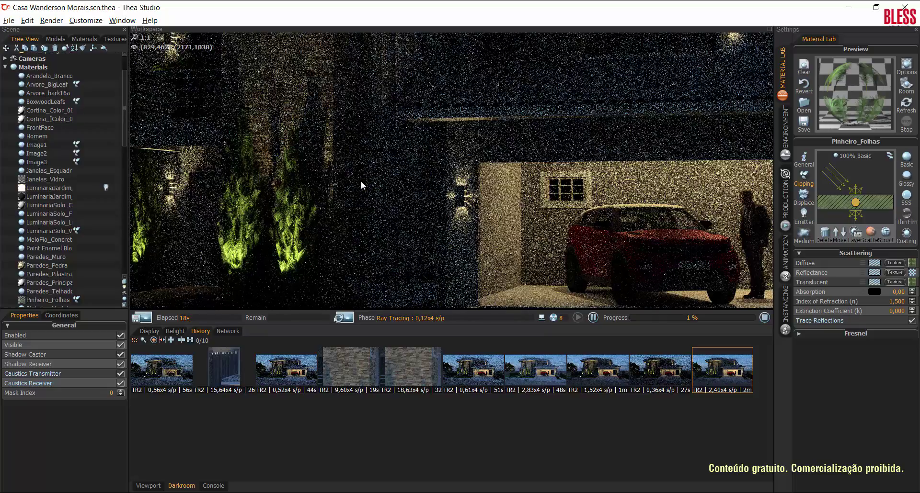
{"action": "left_click_drag", "start_coordinate": [327, 108], "coordinate": [398, 159]}
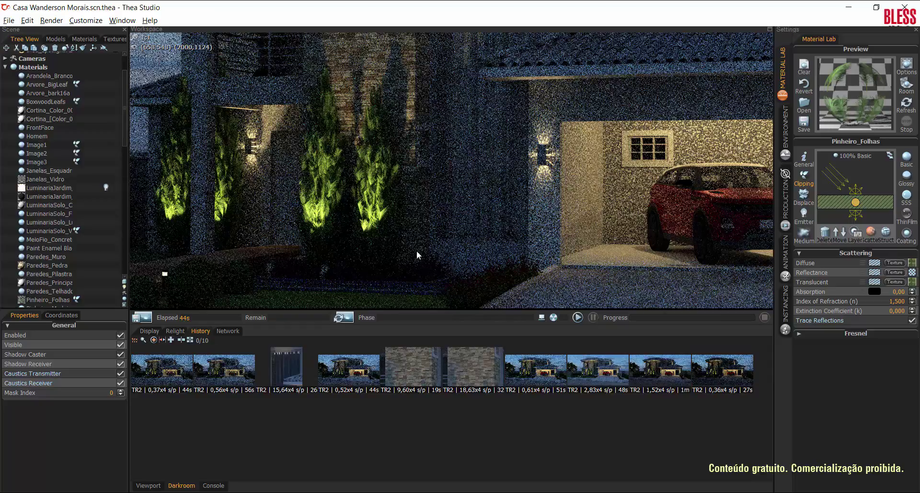
{"action": "left_click_drag", "start_coordinate": [398, 124], "coordinate": [433, 260]}
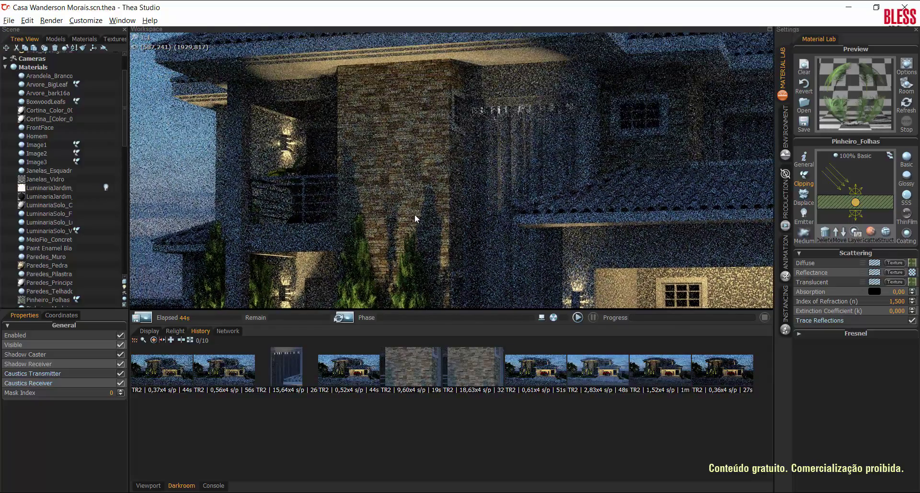
{"action": "left_click_drag", "start_coordinate": [415, 214], "coordinate": [413, 109]}
{"action": "left_click_drag", "start_coordinate": [500, 304], "coordinate": [503, 262]}
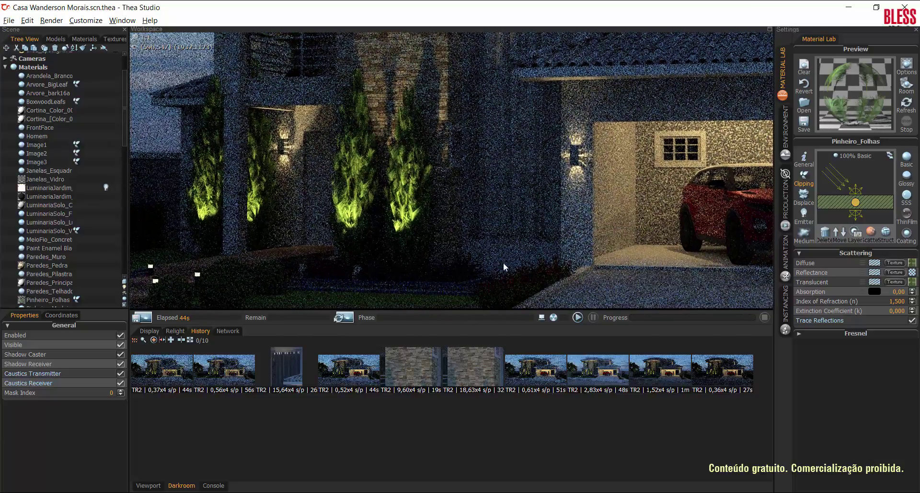
{"action": "left_click_drag", "start_coordinate": [716, 310], "coordinate": [715, 405]}
{"action": "left_click_drag", "start_coordinate": [620, 353], "coordinate": [555, 369]}
{"action": "left_click_drag", "start_coordinate": [435, 203], "coordinate": [379, 165]}
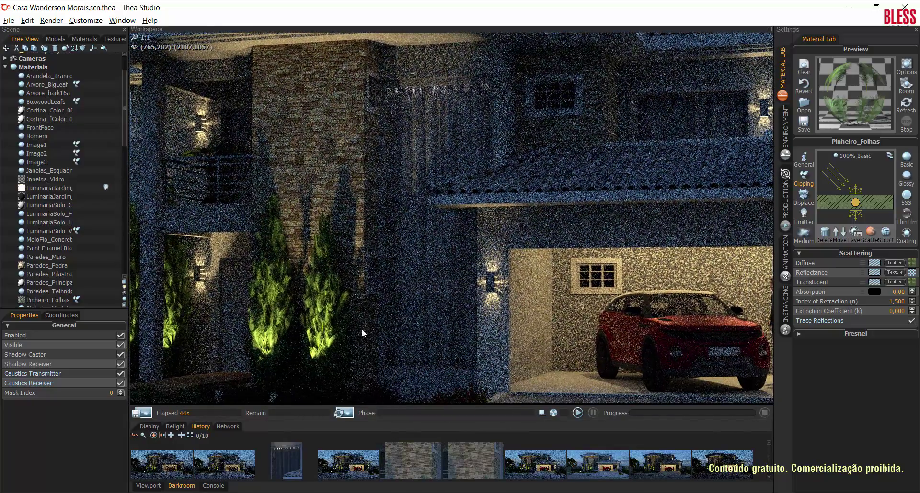
{"action": "left_click_drag", "start_coordinate": [374, 281], "coordinate": [374, 280]}
{"action": "scroll", "coordinate": [375, 280], "scroll_direction": "down", "scroll_amount": 1}
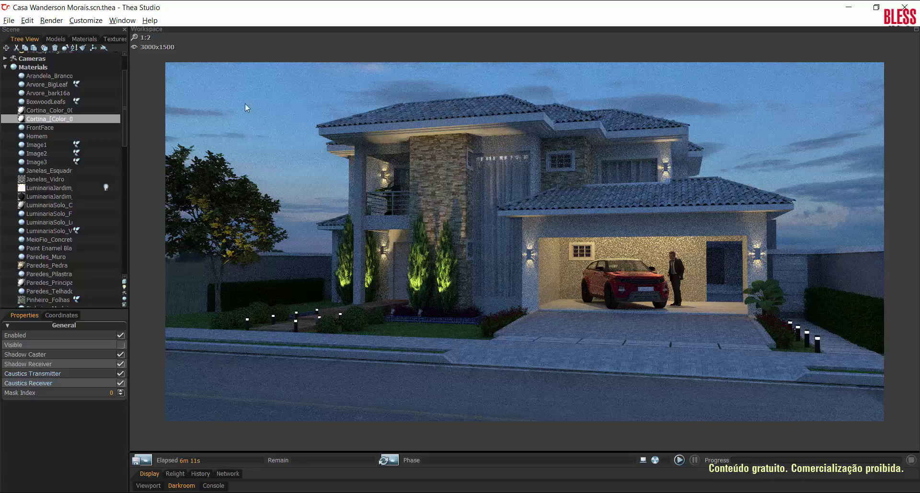
Step: Restore the settings panel and review the Engine Core options in the production render settings
{"action": "left_click", "coordinate": [126, 20]}
{"action": "left_click", "coordinate": [149, 21]}
{"action": "left_click", "coordinate": [122, 21]}
{"action": "left_click", "coordinate": [136, 44]}
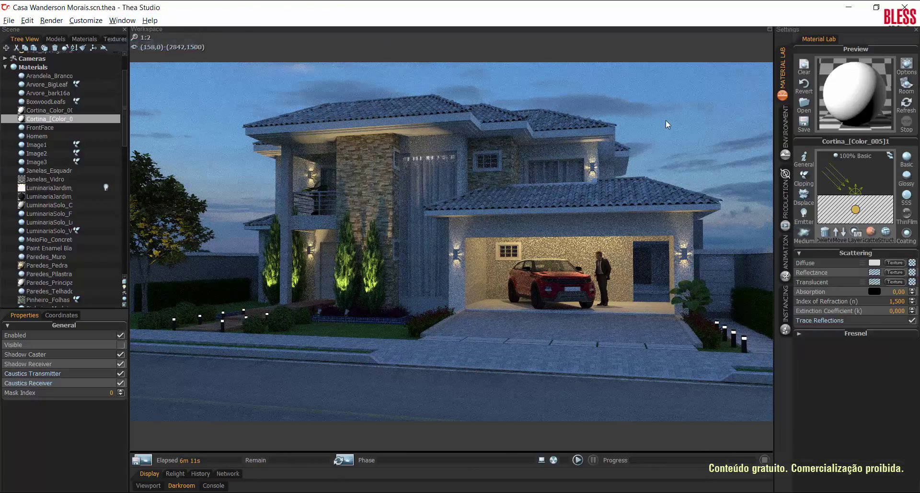
{"action": "left_click", "coordinate": [786, 194]}
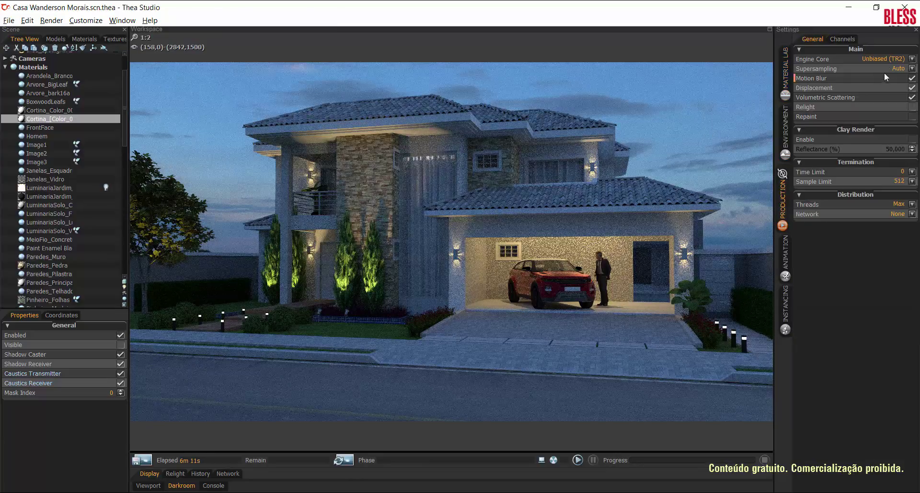
{"action": "left_click", "coordinate": [901, 60]}
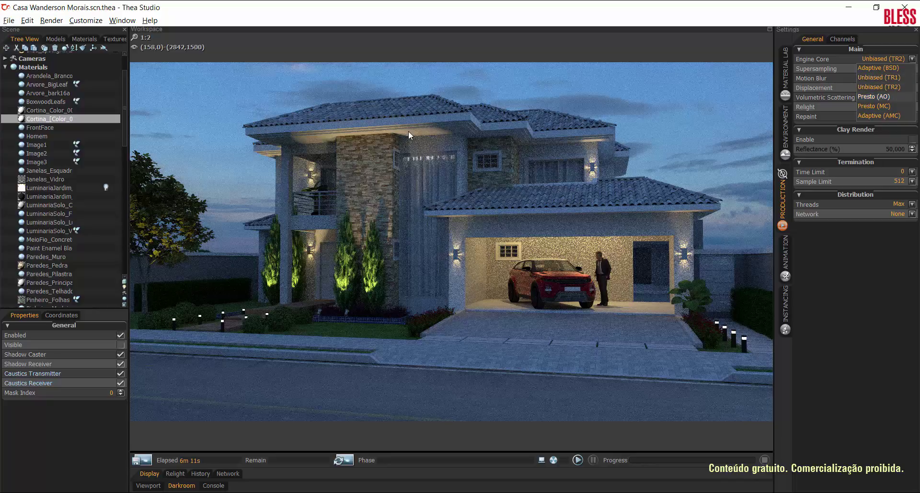
{"action": "left_click", "coordinate": [534, 246]}
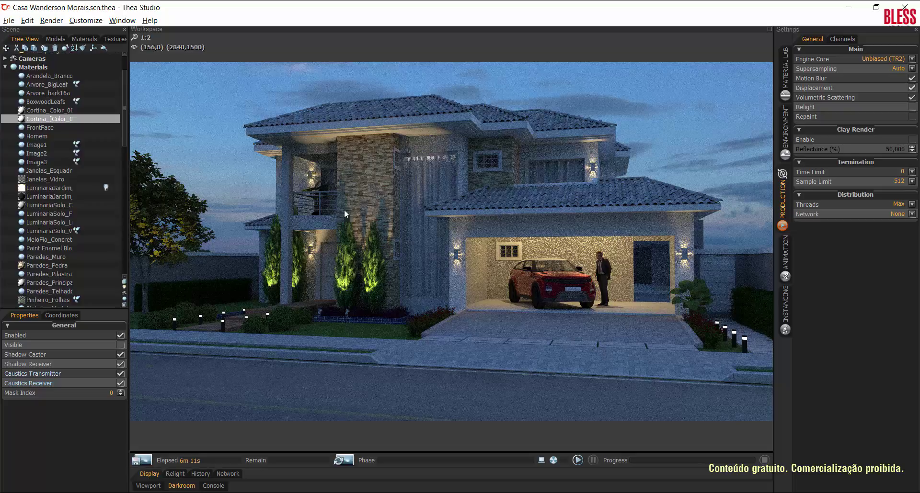
Step: Examine the render up close for noise around the garage, car, pines, garden, balcony and upper windows
{"action": "scroll", "coordinate": [420, 174], "scroll_direction": "up", "scroll_amount": 1}
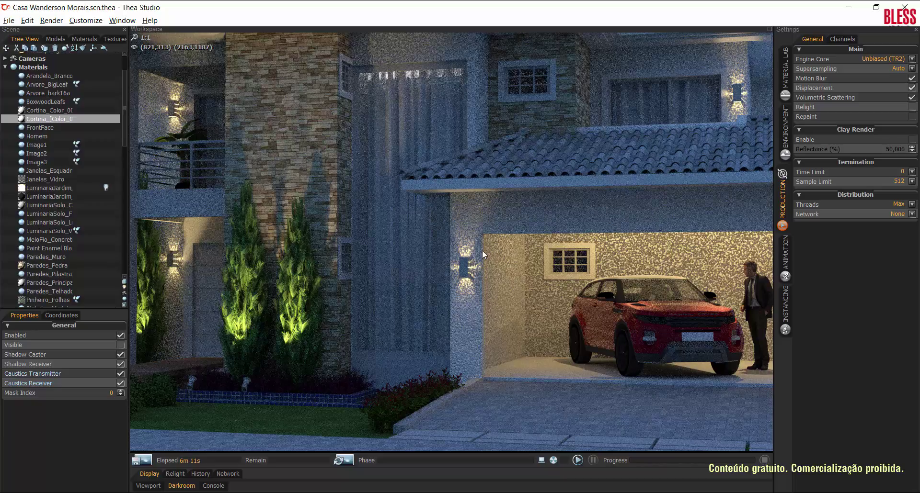
{"action": "left_click_drag", "start_coordinate": [482, 251], "coordinate": [416, 242]}
{"action": "left_click_drag", "start_coordinate": [549, 235], "coordinate": [468, 223]}
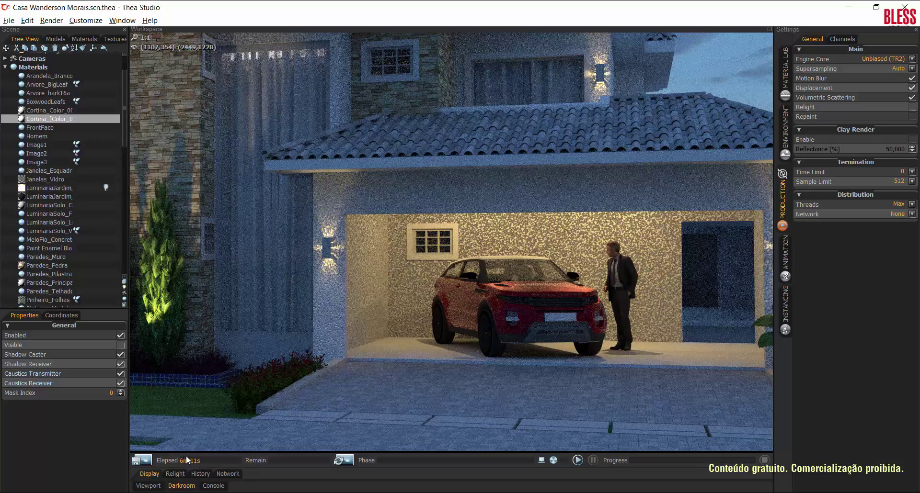
{"action": "left_click_drag", "start_coordinate": [226, 238], "coordinate": [329, 202]}
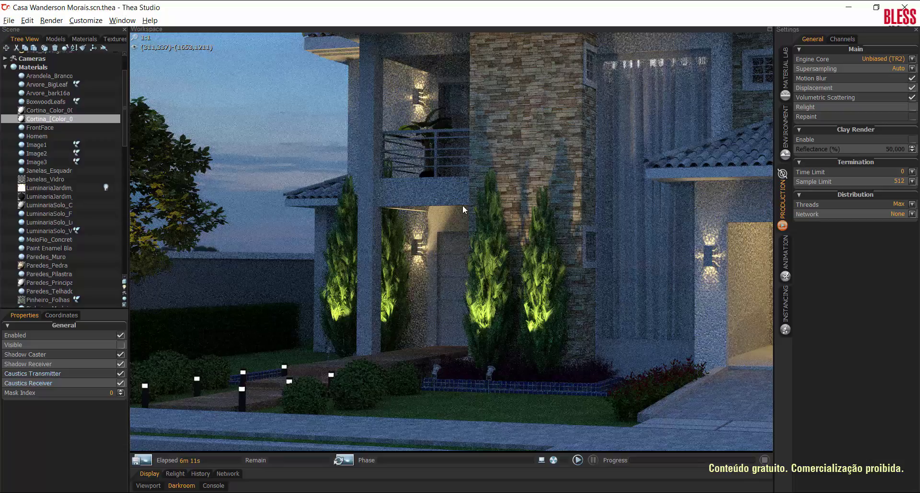
{"action": "left_click_drag", "start_coordinate": [461, 205], "coordinate": [427, 209]}
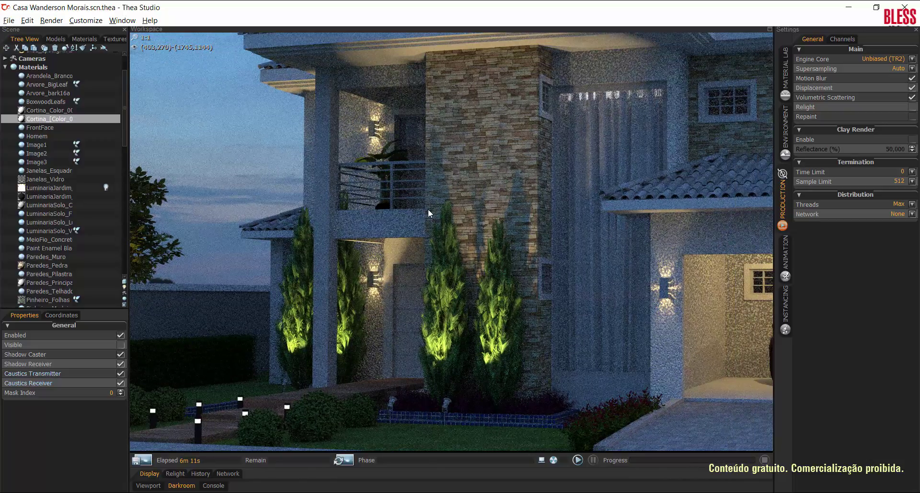
{"action": "scroll", "coordinate": [427, 209], "scroll_direction": "down", "scroll_amount": 1}
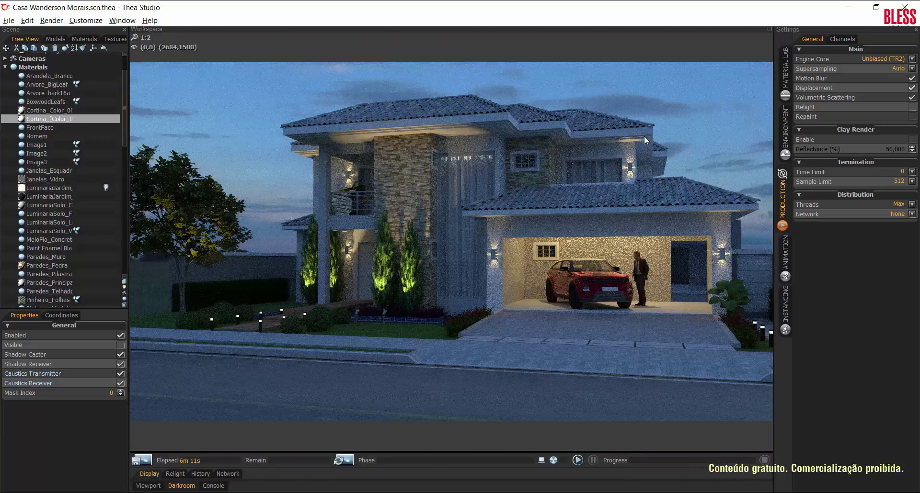
{"action": "scroll", "coordinate": [644, 130], "scroll_direction": "up", "scroll_amount": 1}
{"action": "left_click_drag", "start_coordinate": [580, 148], "coordinate": [482, 266]}
{"action": "scroll", "coordinate": [492, 235], "scroll_direction": "down", "scroll_amount": 1}
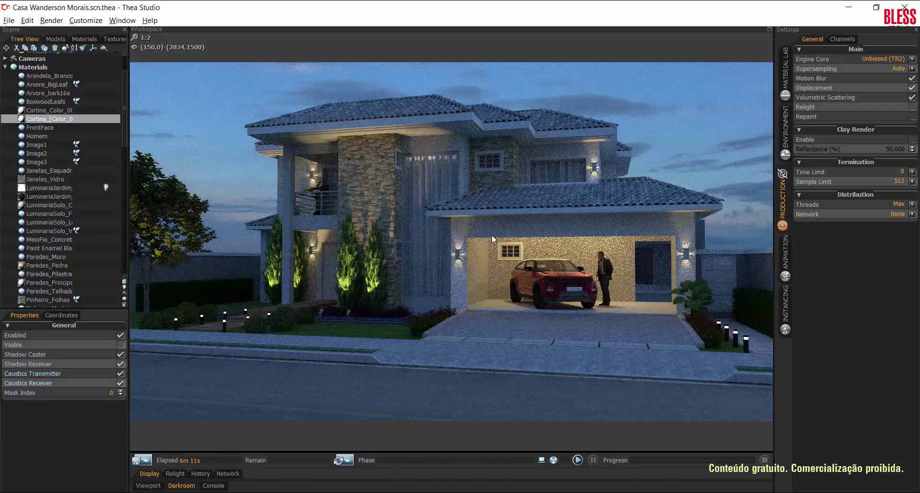
Step: Review the Engine Core options again and examine the render's stone wall, tall window curtains and roof edge at higher magnification
{"action": "left_click_drag", "start_coordinate": [495, 225], "coordinate": [458, 234]}
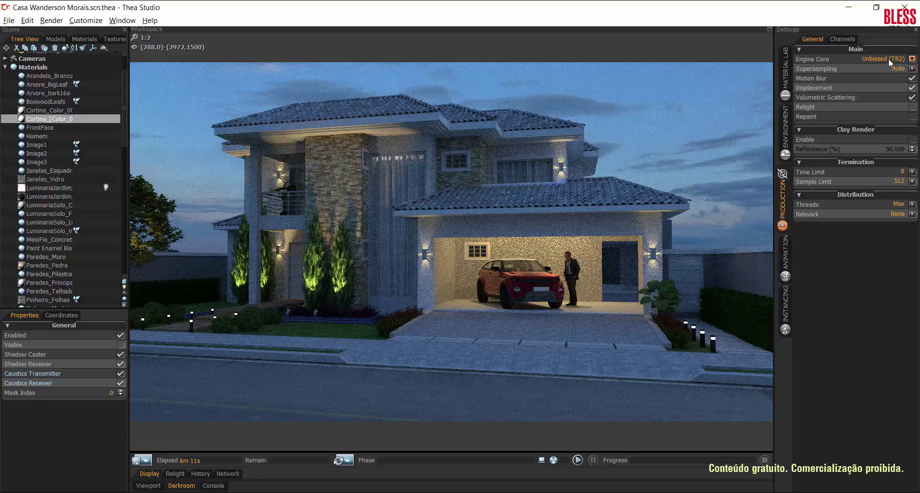
{"action": "left_click", "coordinate": [910, 58]}
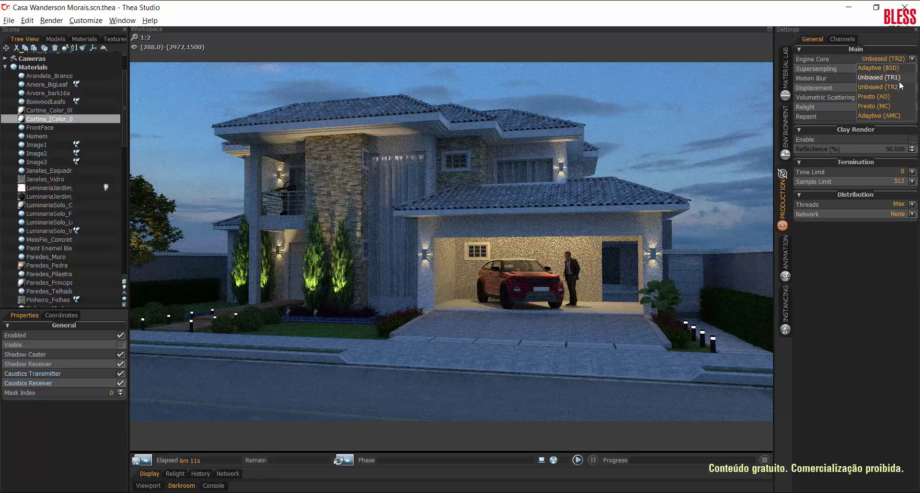
{"action": "left_click", "coordinate": [635, 122]}
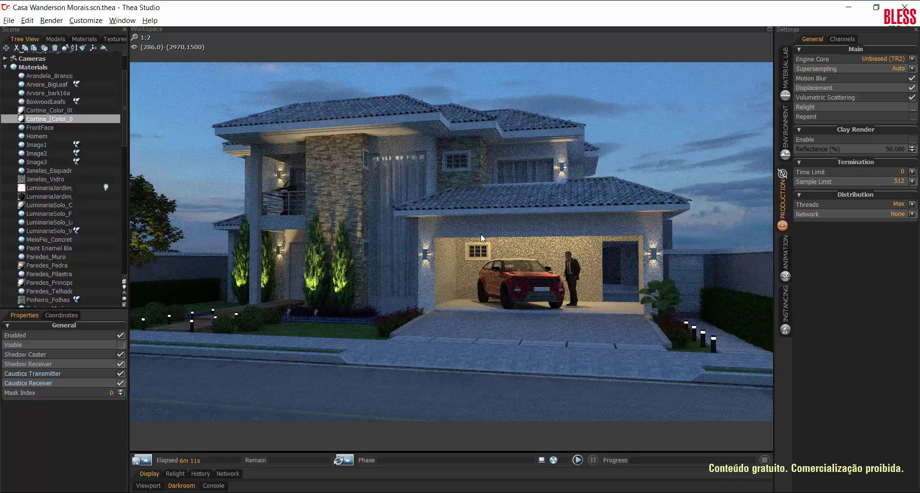
{"action": "scroll", "coordinate": [493, 252], "scroll_direction": "up", "scroll_amount": 1}
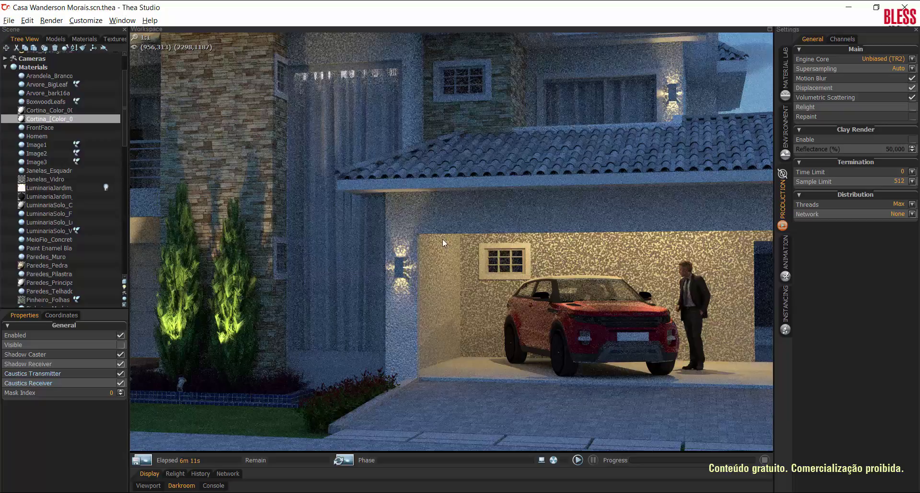
{"action": "left_click_drag", "start_coordinate": [424, 214], "coordinate": [543, 316]}
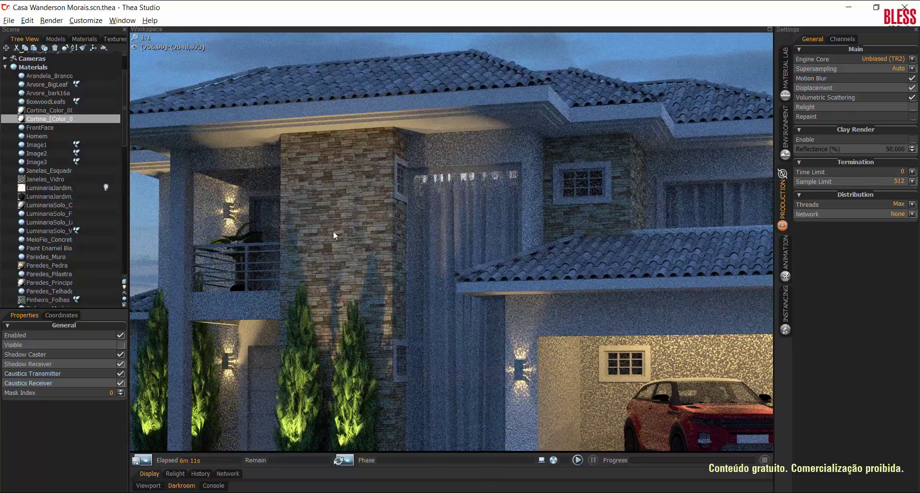
{"action": "scroll", "coordinate": [372, 191], "scroll_direction": "up", "scroll_amount": 1}
{"action": "left_click_drag", "start_coordinate": [260, 186], "coordinate": [409, 307]}
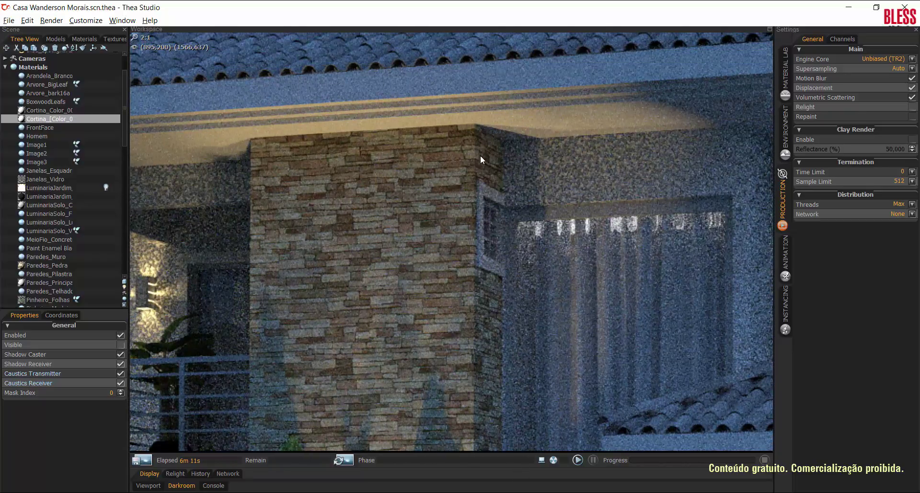
{"action": "left_click_drag", "start_coordinate": [384, 280], "coordinate": [476, 182]}
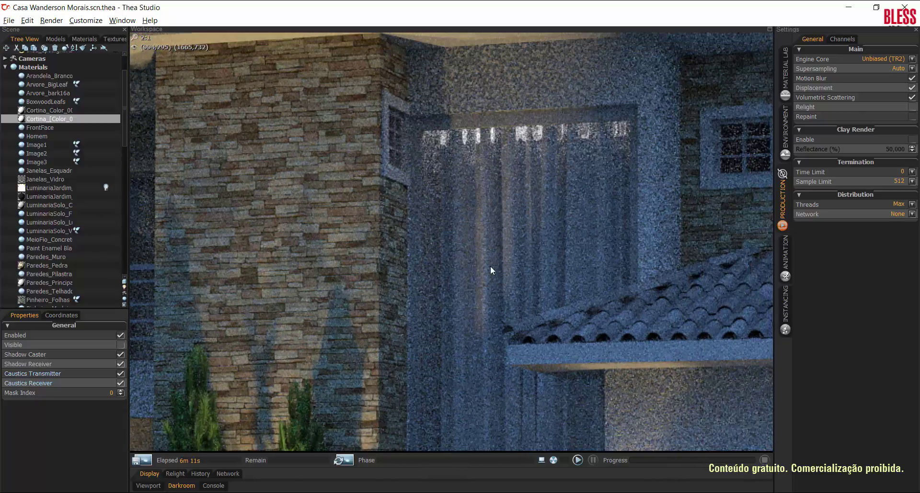
{"action": "left_click_drag", "start_coordinate": [490, 266], "coordinate": [421, 231]}
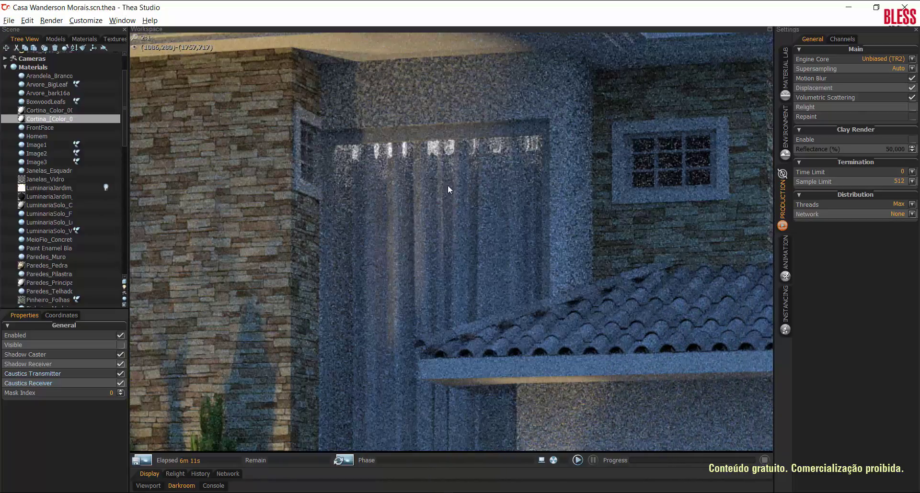
{"action": "left_click_drag", "start_coordinate": [432, 196], "coordinate": [420, 218]}
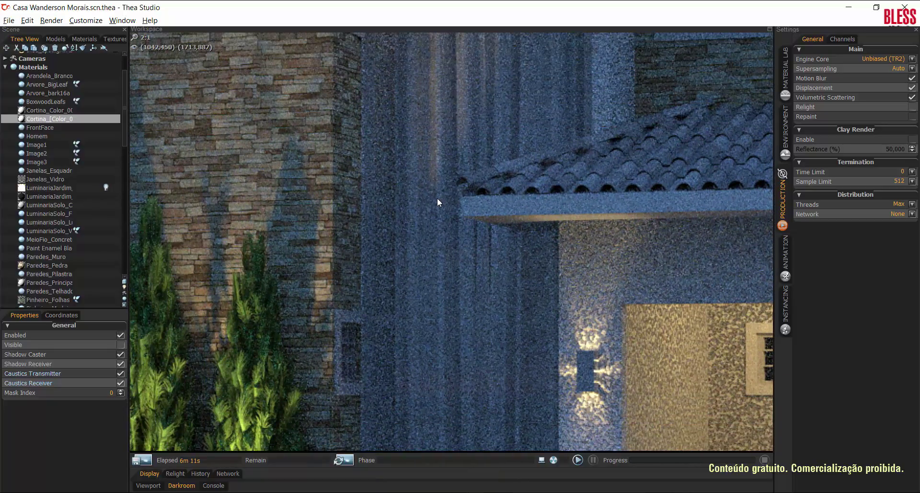
Step: Return to the 3D viewport and set the Bump of the stone wall's Paredes_Pedra material to 550%
{"action": "left_click", "coordinate": [150, 486]}
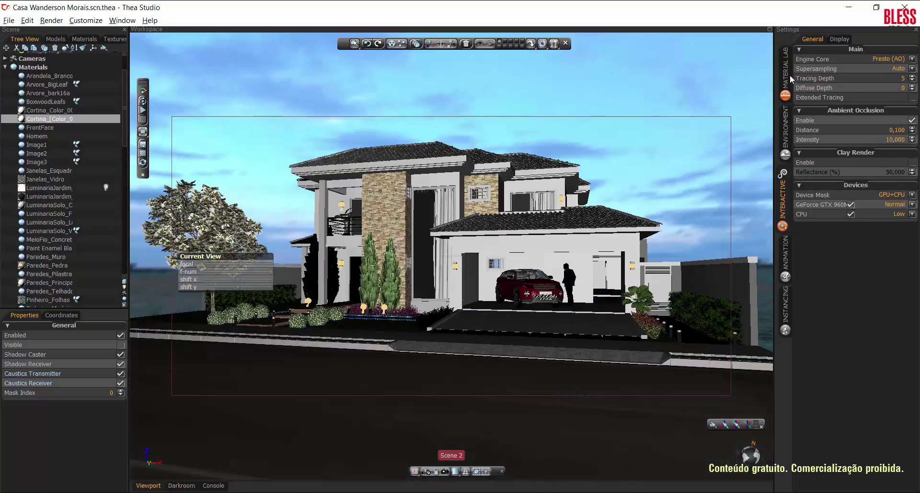
{"action": "left_click", "coordinate": [392, 206]}
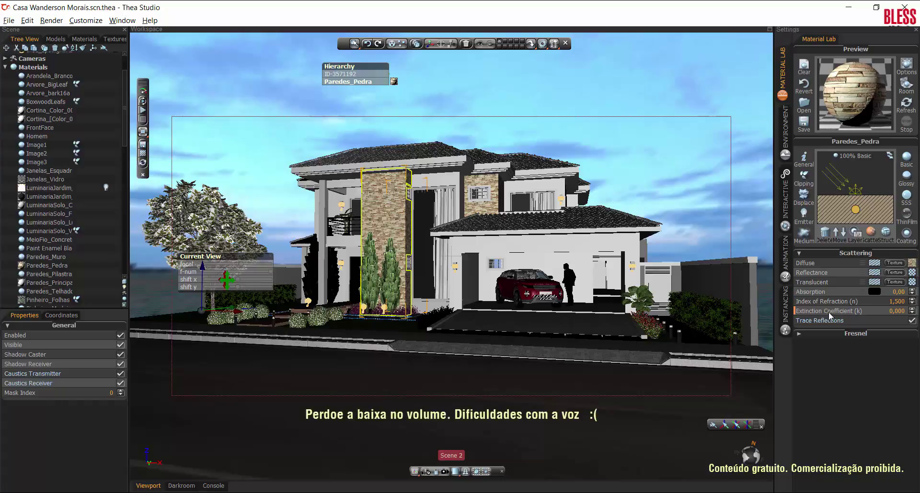
{"action": "left_click", "coordinate": [886, 234]}
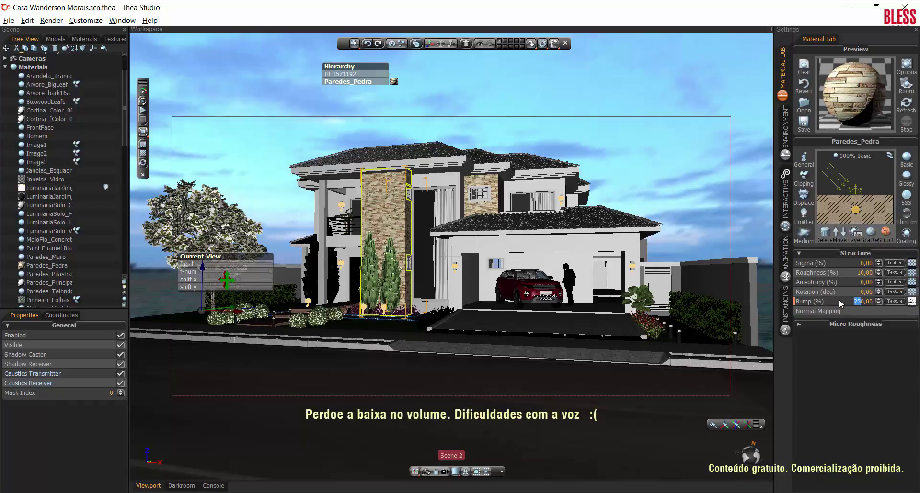
{"action": "type", "text": "55"}
{"action": "key", "text": "Return"}
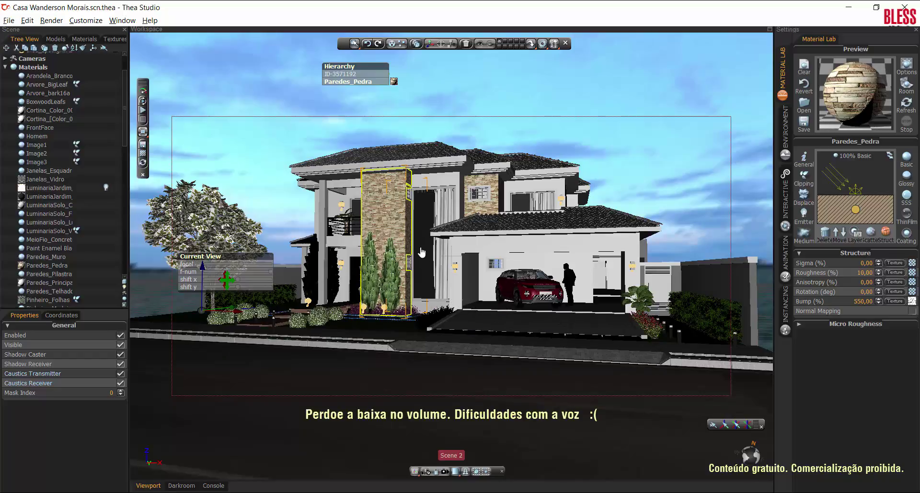
Step: Select the tall window's Janelas_Esquadria frame and show an enlarged material browser at the main Materials library folder
{"action": "left_click", "coordinate": [420, 194]}
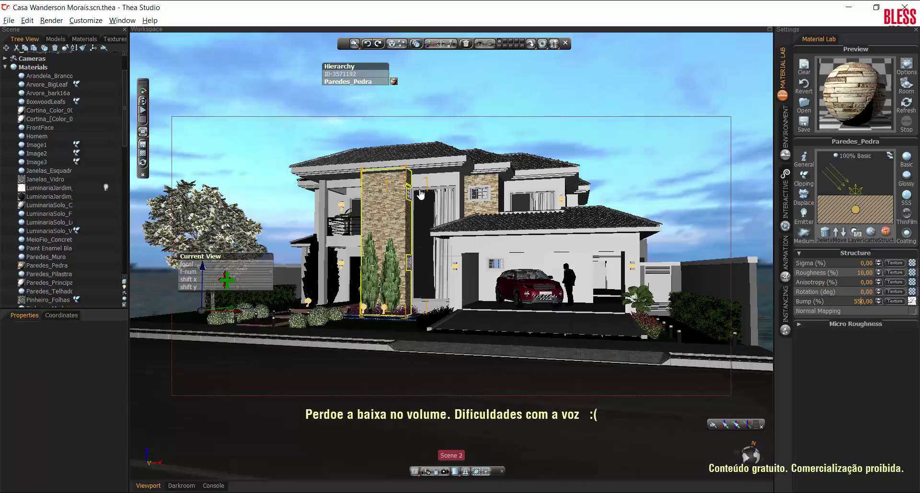
{"action": "left_click", "coordinate": [123, 20]}
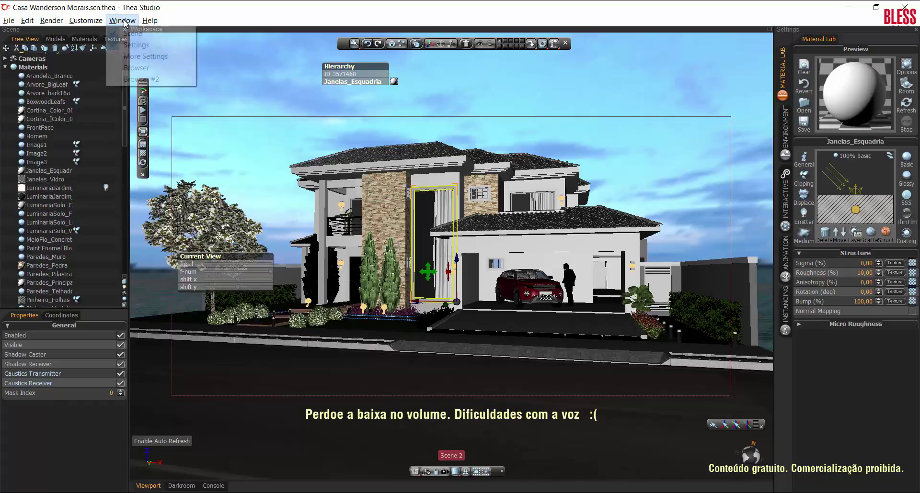
{"action": "left_click", "coordinate": [127, 67]}
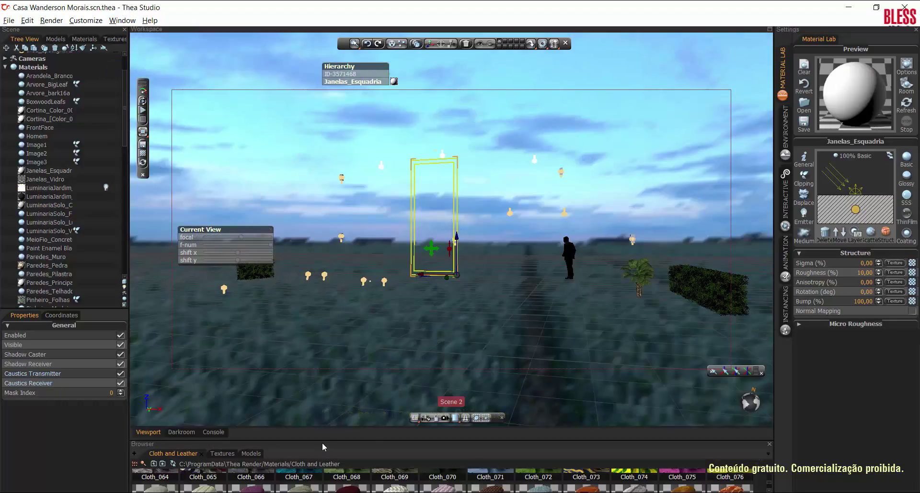
{"action": "left_click_drag", "start_coordinate": [322, 440], "coordinate": [325, 354]}
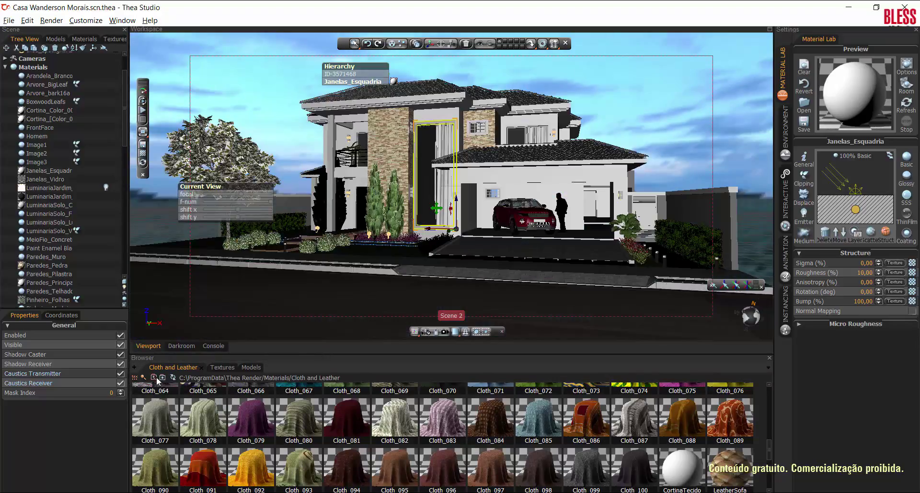
{"action": "left_click", "coordinate": [154, 378]}
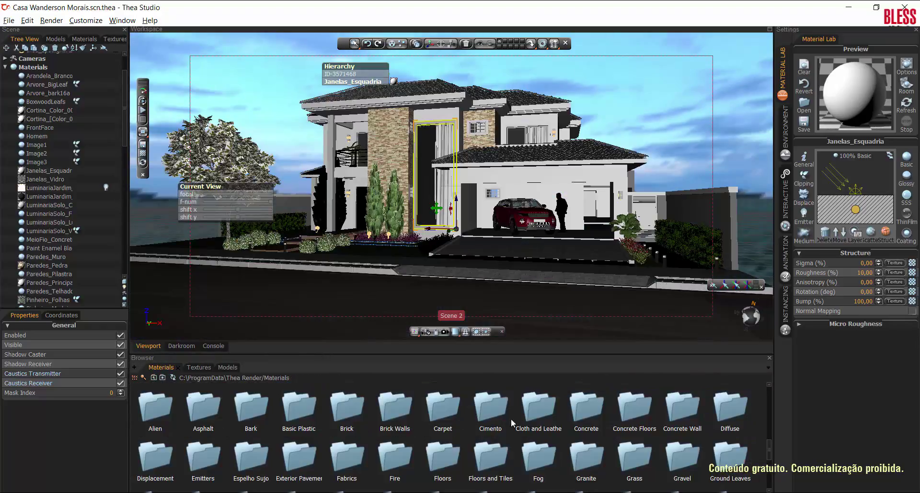
Step: Find the basic gray plastic preset in the Basic Plastic library folder and apply it to the Janelas_Esquadria material
{"action": "scroll", "coordinate": [651, 424], "scroll_direction": "down", "scroll_amount": 2}
{"action": "scroll", "coordinate": [650, 426], "scroll_direction": "down", "scroll_amount": 7}
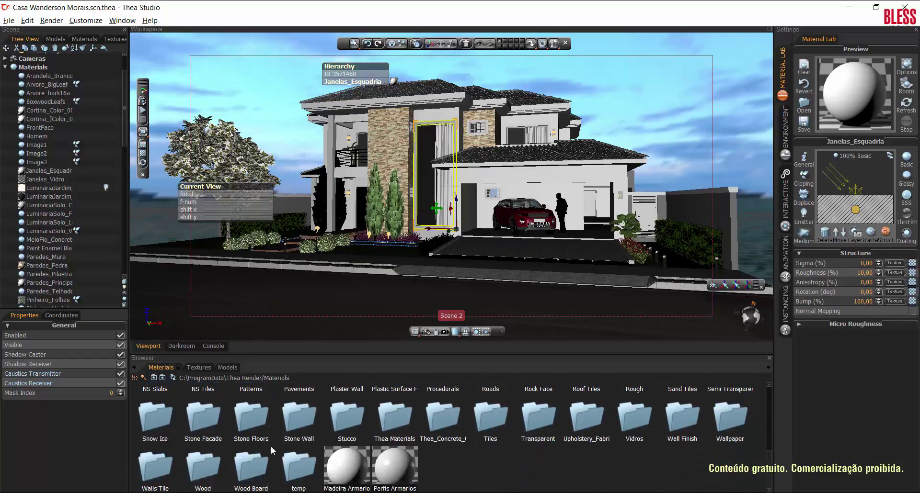
{"action": "scroll", "coordinate": [402, 440], "scroll_direction": "up", "scroll_amount": 2}
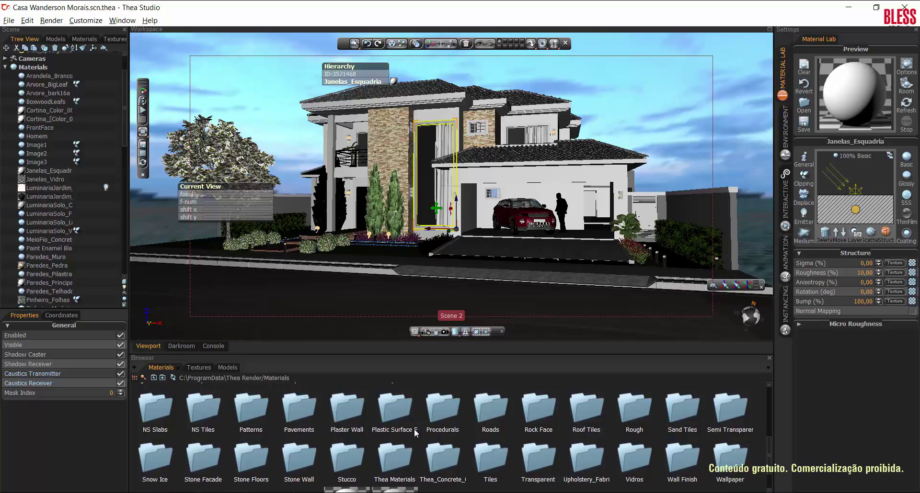
{"action": "scroll", "coordinate": [277, 444], "scroll_direction": "up", "scroll_amount": 1}
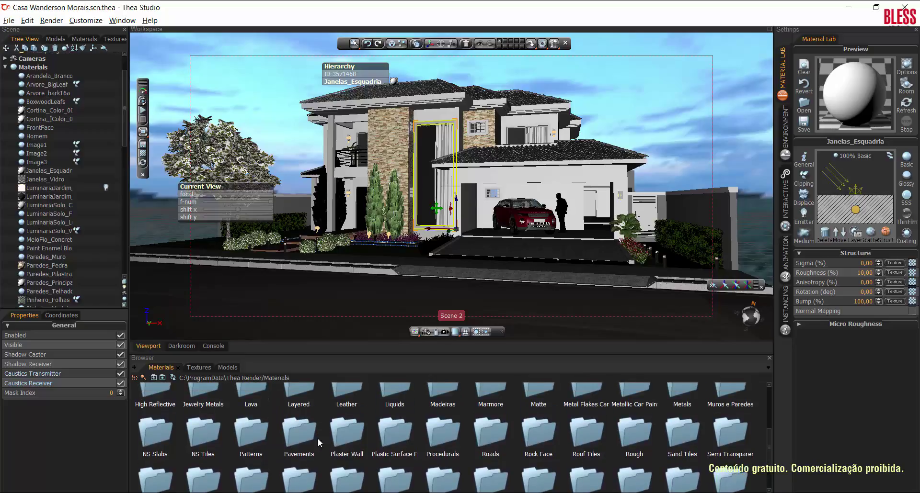
{"action": "double_click", "coordinate": [389, 435]}
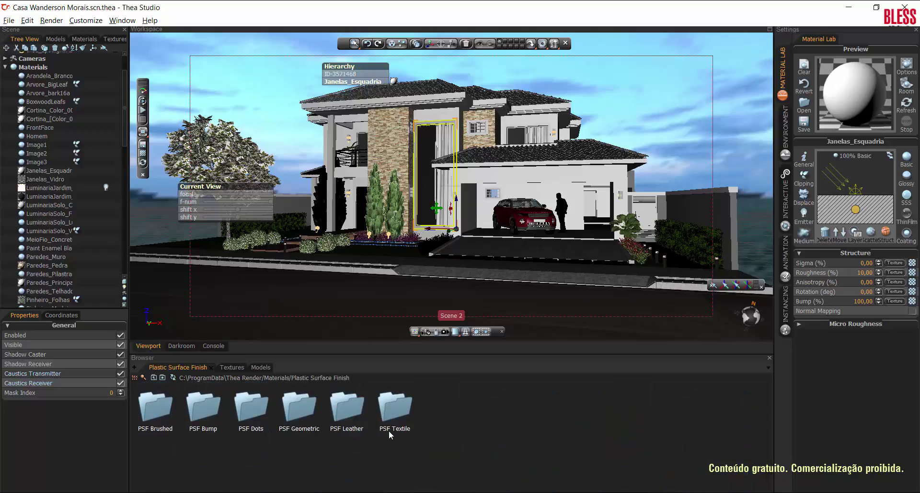
{"action": "left_click", "coordinate": [154, 378]}
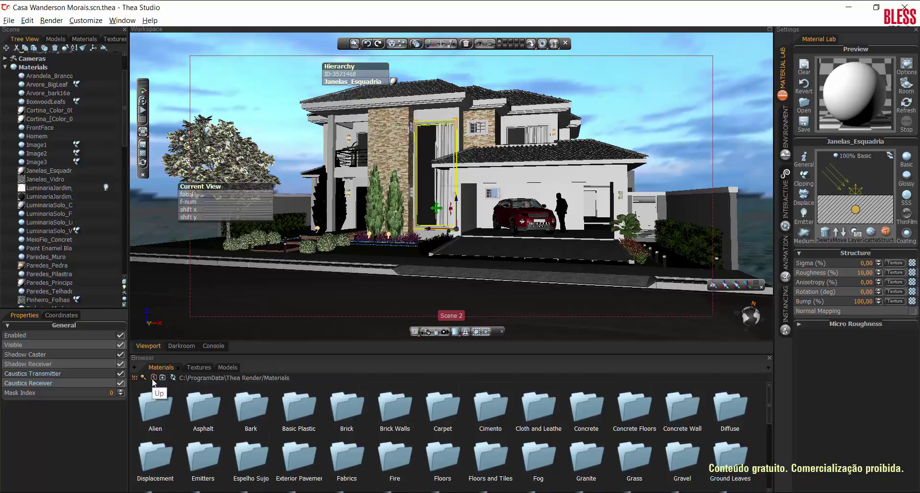
{"action": "double_click", "coordinate": [299, 409]}
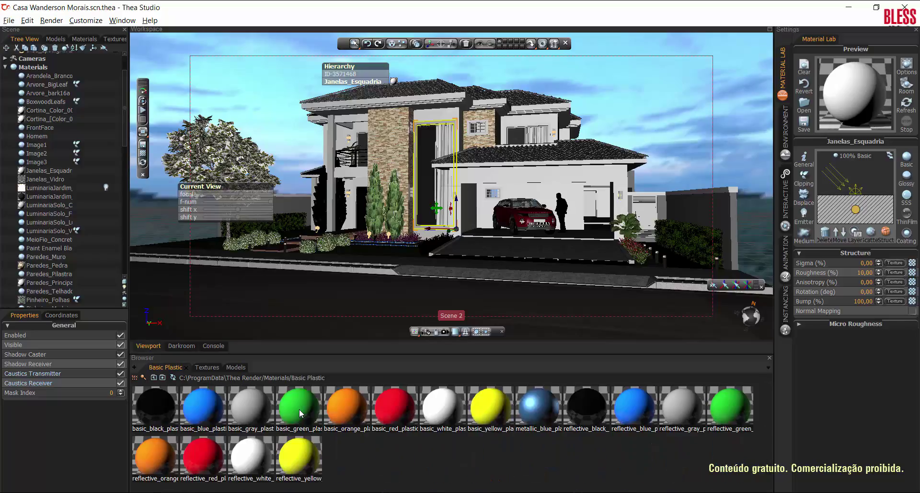
{"action": "left_click_drag", "start_coordinate": [252, 407], "coordinate": [859, 91]}
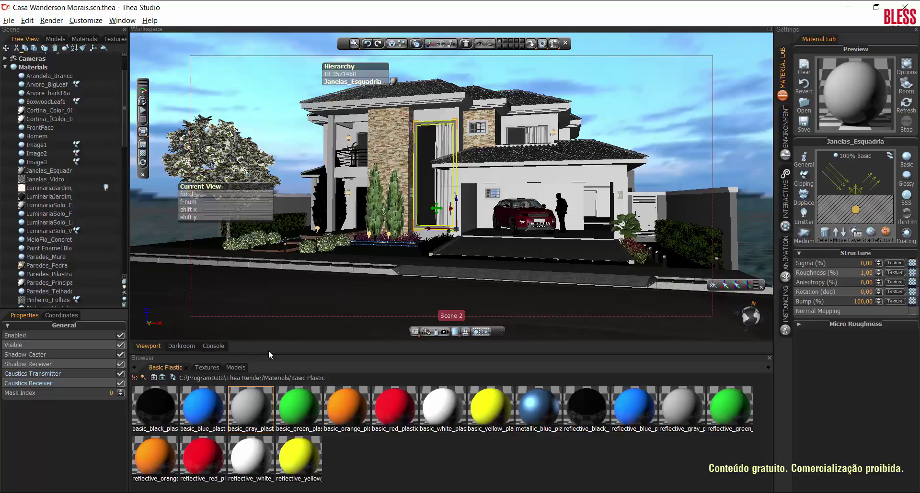
Step: Examine the balcony railing and plant at higher magnification in the Darkroom render, and return to the 3D viewport
{"action": "left_click", "coordinate": [182, 346]}
{"action": "scroll", "coordinate": [405, 222], "scroll_direction": "up", "scroll_amount": 1}
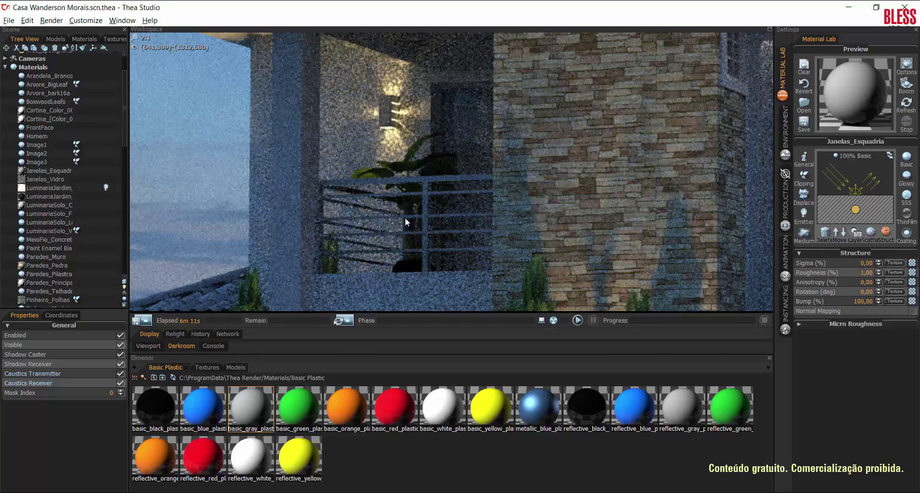
{"action": "middle_click_drag", "start_coordinate": [432, 210], "coordinate": [420, 181]}
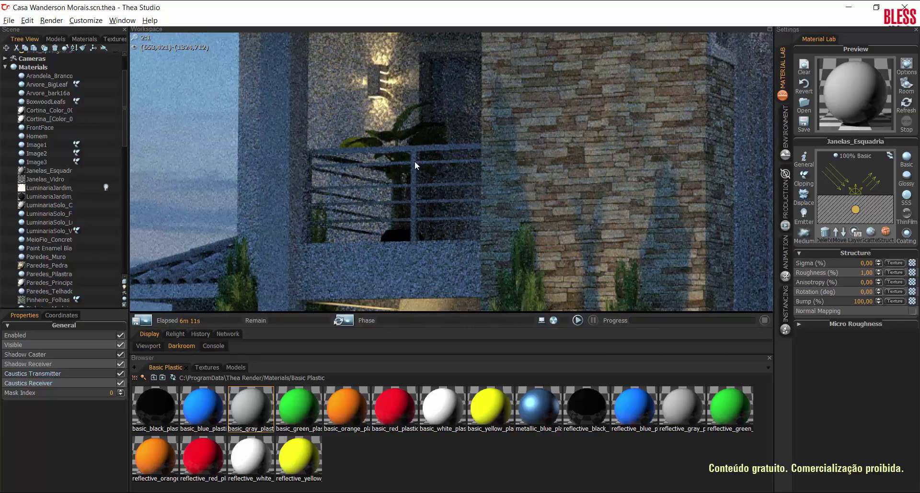
{"action": "left_click", "coordinate": [147, 346]}
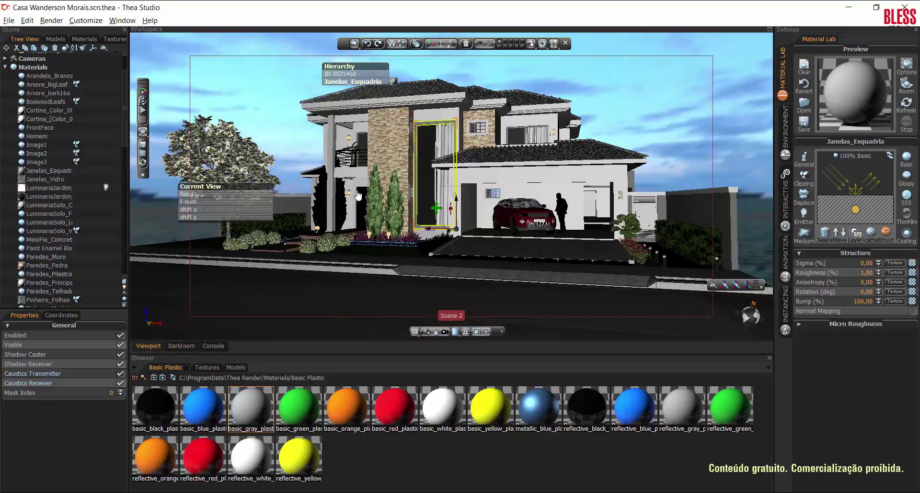
Step: Select the balcony railing and apply the Stainless Steel preset from the Metals library folder to its Sacadas_Metal material
{"action": "left_click", "coordinate": [360, 155]}
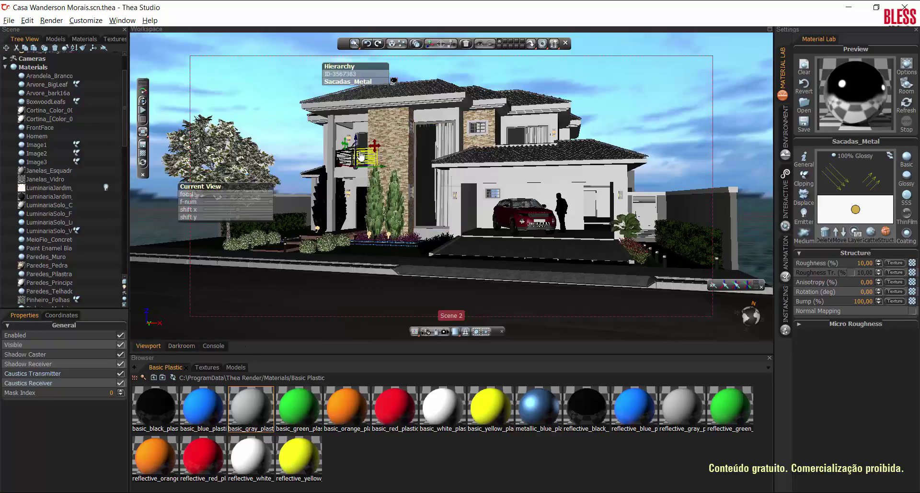
{"action": "left_click", "coordinate": [153, 378]}
{"action": "scroll", "coordinate": [330, 427], "scroll_direction": "down", "scroll_amount": 5}
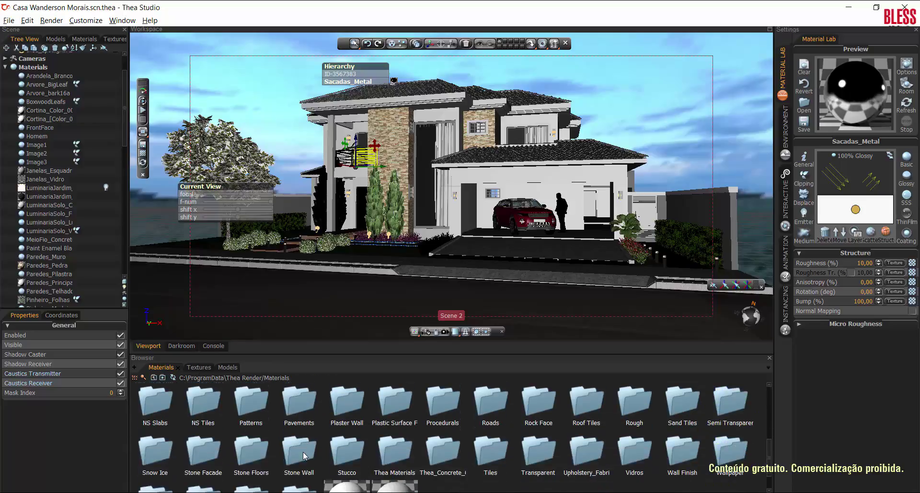
{"action": "scroll", "coordinate": [303, 452], "scroll_direction": "down", "scroll_amount": 1}
{"action": "scroll", "coordinate": [450, 446], "scroll_direction": "up", "scroll_amount": 3}
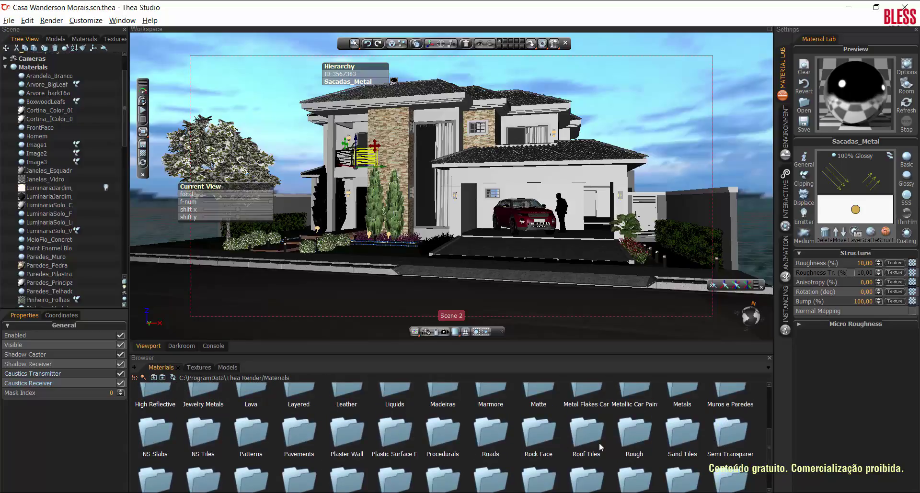
{"action": "scroll", "coordinate": [600, 441], "scroll_direction": "up", "scroll_amount": 1}
{"action": "double_click", "coordinate": [676, 410]}
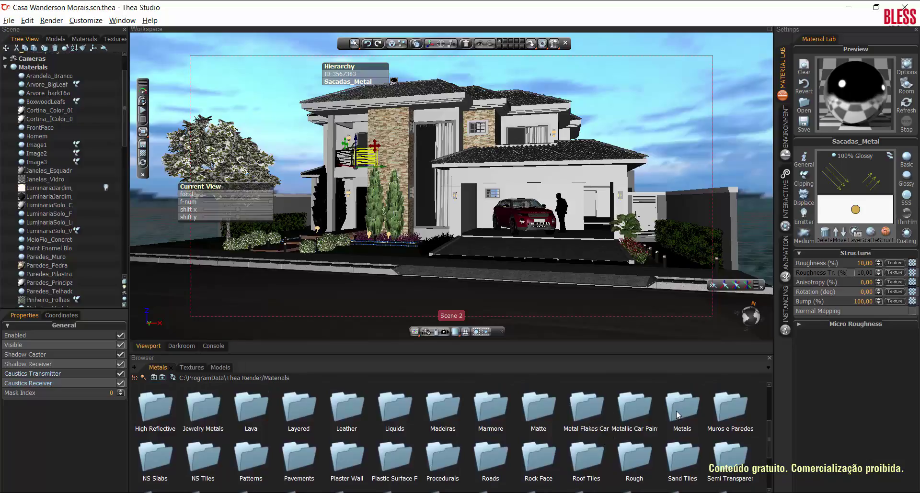
{"action": "scroll", "coordinate": [240, 436], "scroll_direction": "down", "scroll_amount": 2}
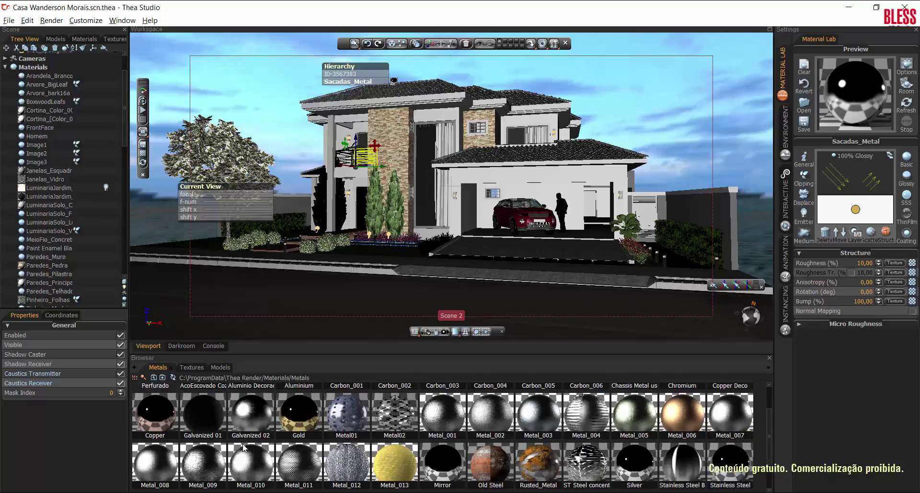
{"action": "scroll", "coordinate": [244, 437], "scroll_direction": "down", "scroll_amount": 1}
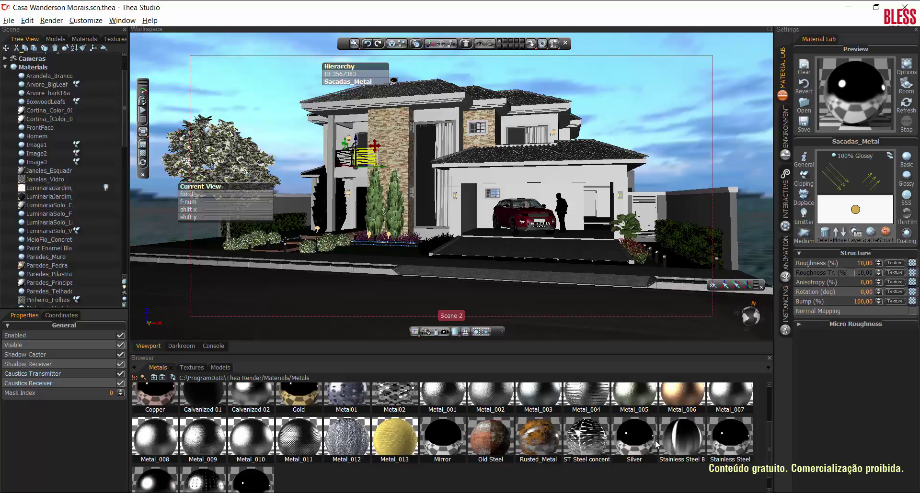
{"action": "left_click_drag", "start_coordinate": [730, 443], "coordinate": [860, 93]}
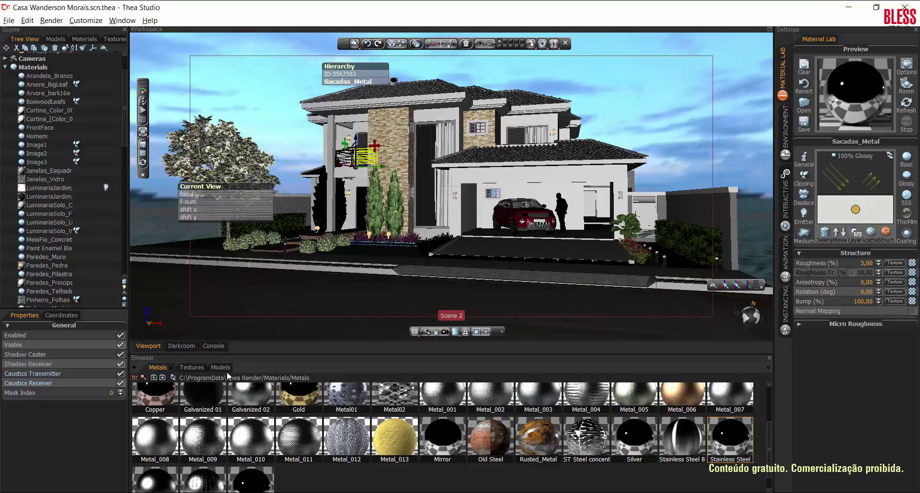
Step: Select the house's Paredes_Principal main walls and show the Wall Finish library folder with enlarged thumbnails
{"action": "left_click", "coordinate": [486, 212]}
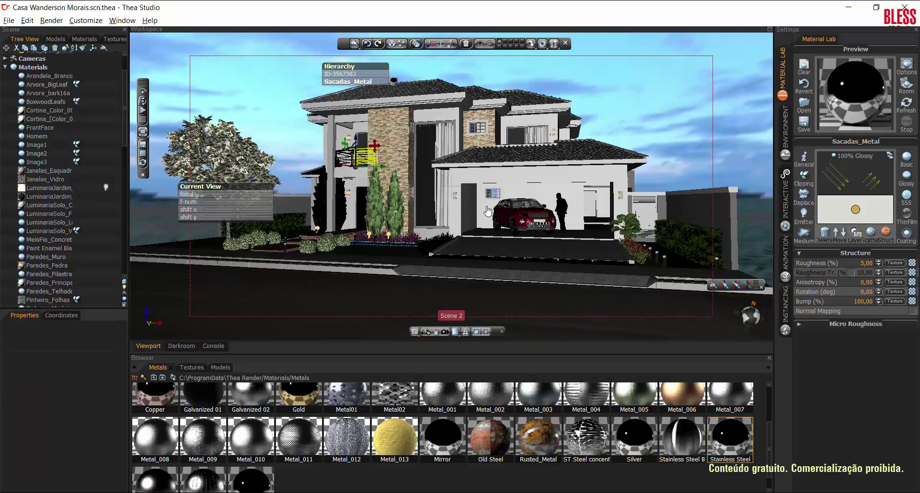
{"action": "left_click", "coordinate": [154, 379]}
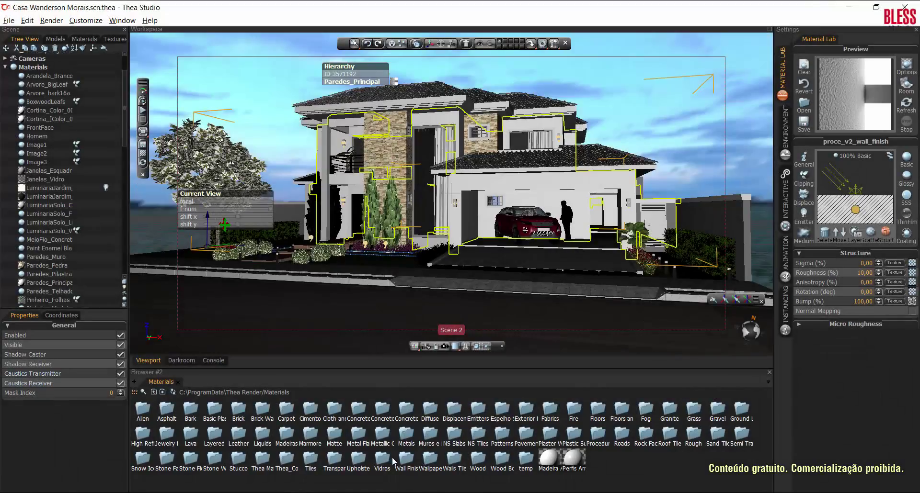
{"action": "double_click", "coordinate": [396, 459]}
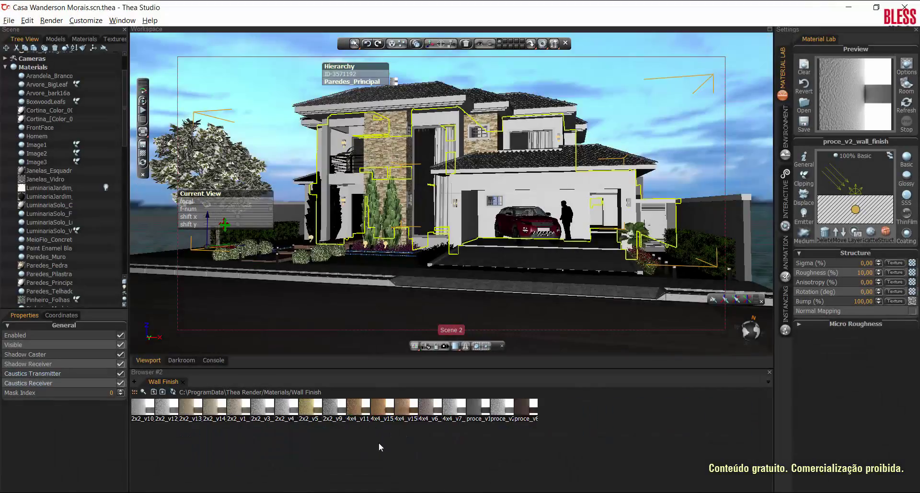
{"action": "left_click", "coordinate": [143, 392]}
{"action": "left_click", "coordinate": [144, 393]}
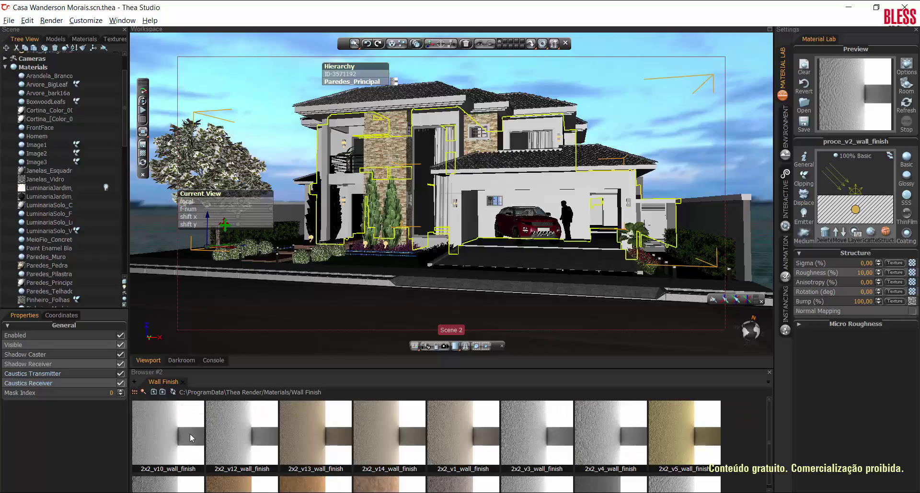
Step: Look through the wall finish presets and apply 2x2_v12_wall_finish to the main walls' material
{"action": "scroll", "coordinate": [530, 429], "scroll_direction": "down", "scroll_amount": 1}
{"action": "scroll", "coordinate": [529, 424], "scroll_direction": "down", "scroll_amount": 1}
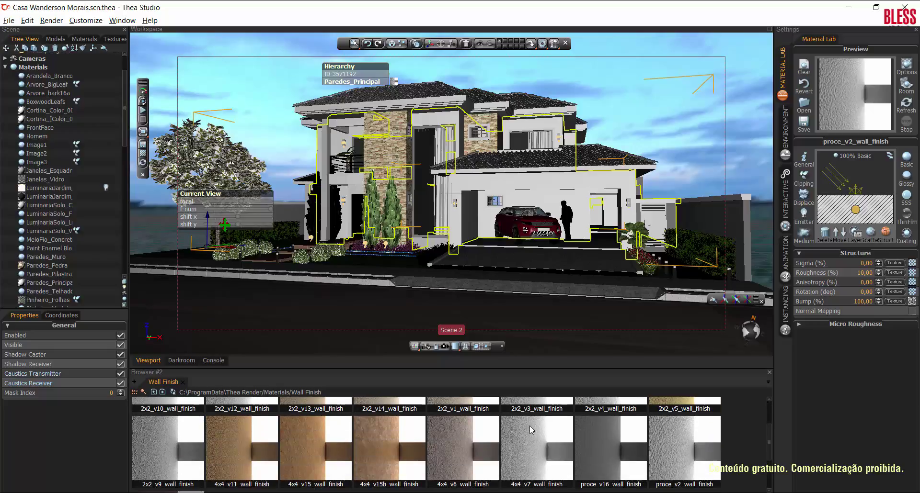
{"action": "scroll", "coordinate": [530, 425], "scroll_direction": "down", "scroll_amount": 1}
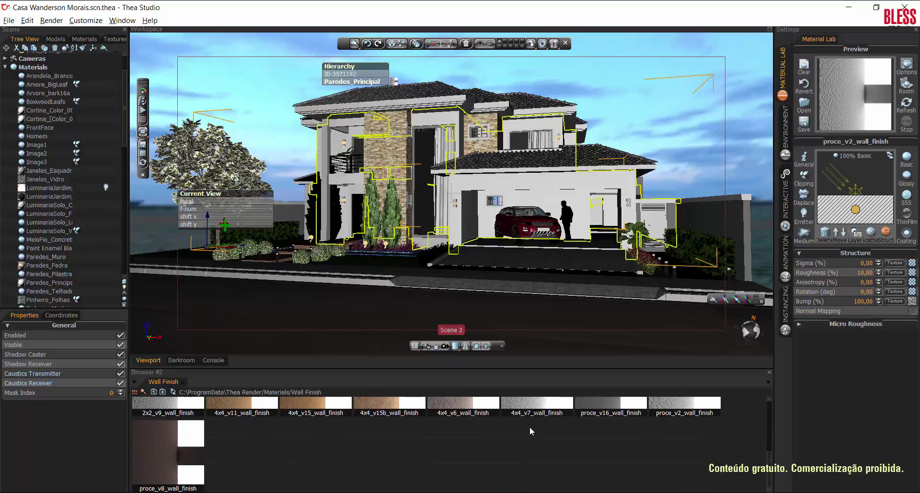
{"action": "scroll", "coordinate": [186, 453], "scroll_direction": "down", "scroll_amount": 2}
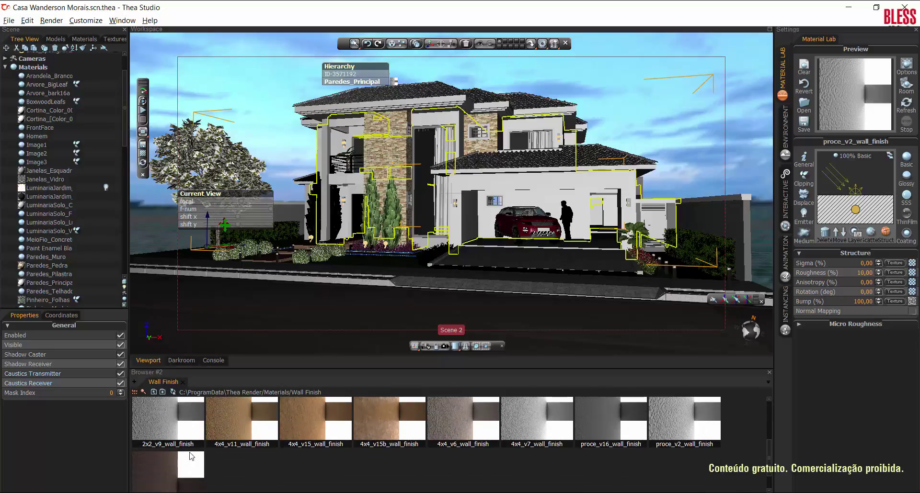
{"action": "scroll", "coordinate": [194, 445], "scroll_direction": "up", "scroll_amount": 1}
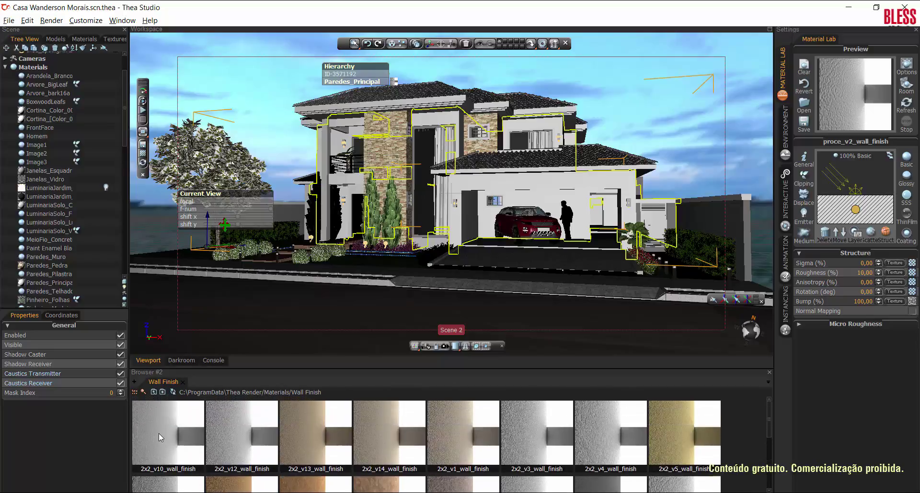
{"action": "left_click_drag", "start_coordinate": [226, 424], "coordinate": [843, 99]}
Step: Examine the wall lamps and facade in the Darkroom render at lower magnification, and return to the 3D viewport
{"action": "left_click", "coordinate": [180, 360]}
{"action": "scroll", "coordinate": [444, 209], "scroll_direction": "down", "scroll_amount": 1}
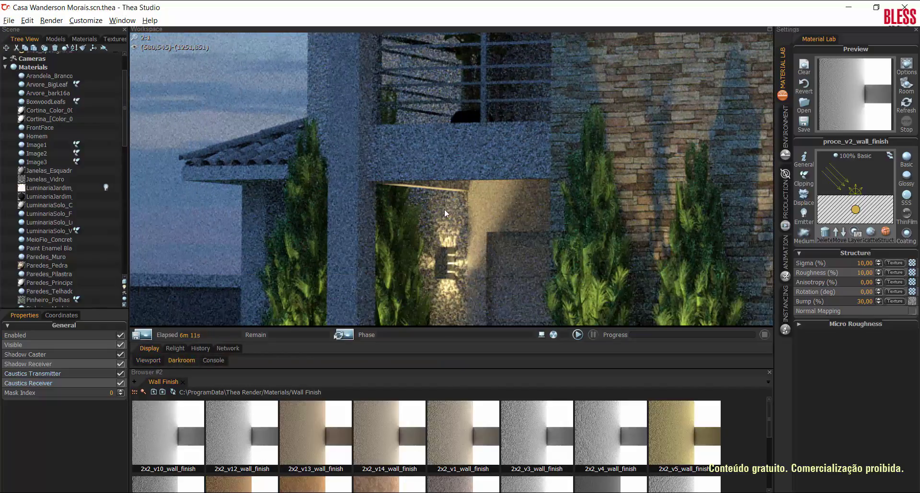
{"action": "scroll", "coordinate": [439, 214], "scroll_direction": "down", "scroll_amount": 1}
{"action": "left_click_drag", "start_coordinate": [437, 233], "coordinate": [432, 255]}
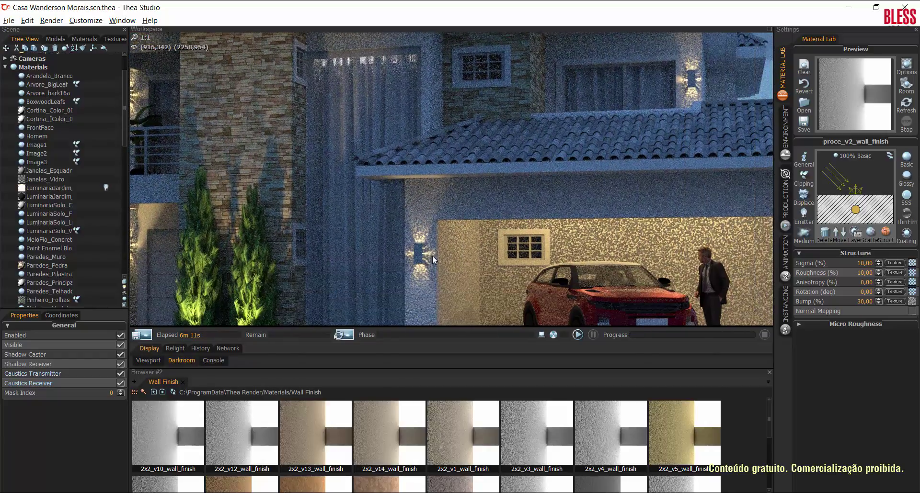
{"action": "left_click", "coordinate": [153, 362]}
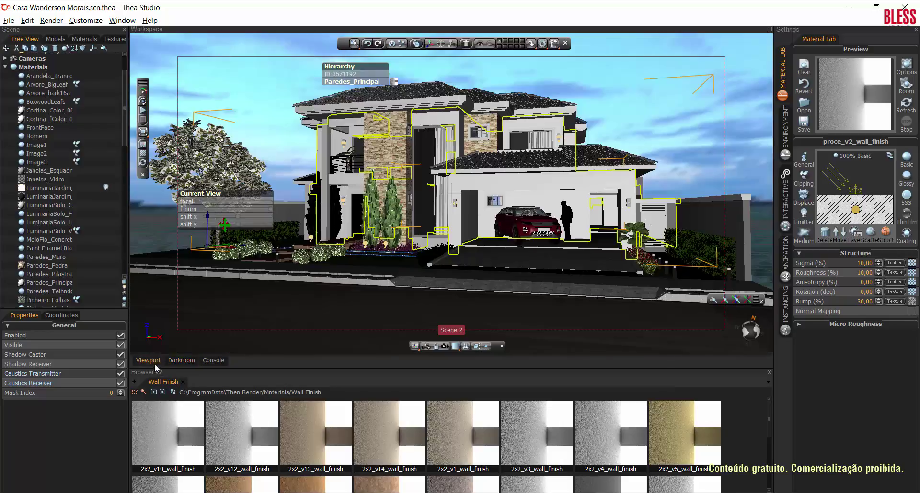
Step: Select the wall lamp beside the garage and apply the reflective gray plastic preset from Basic Plastic to its Arandela_Branco material
{"action": "left_click", "coordinate": [456, 211]}
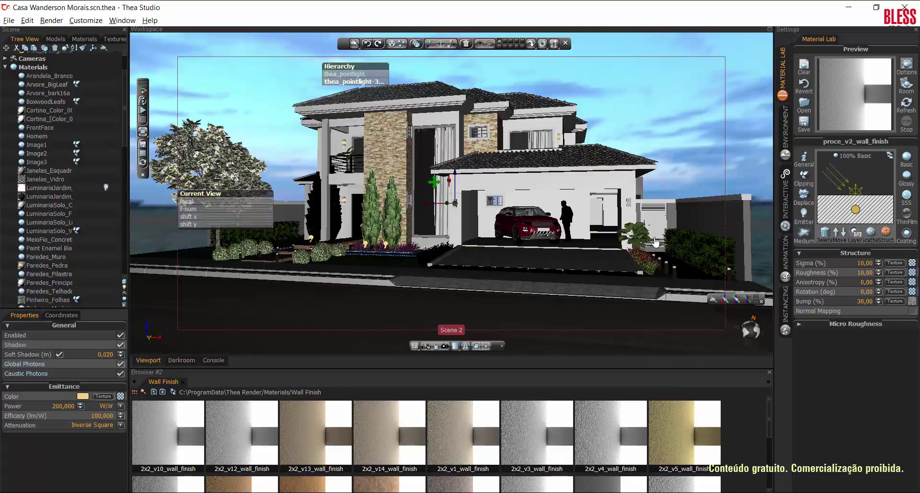
{"action": "left_click", "coordinate": [632, 205]}
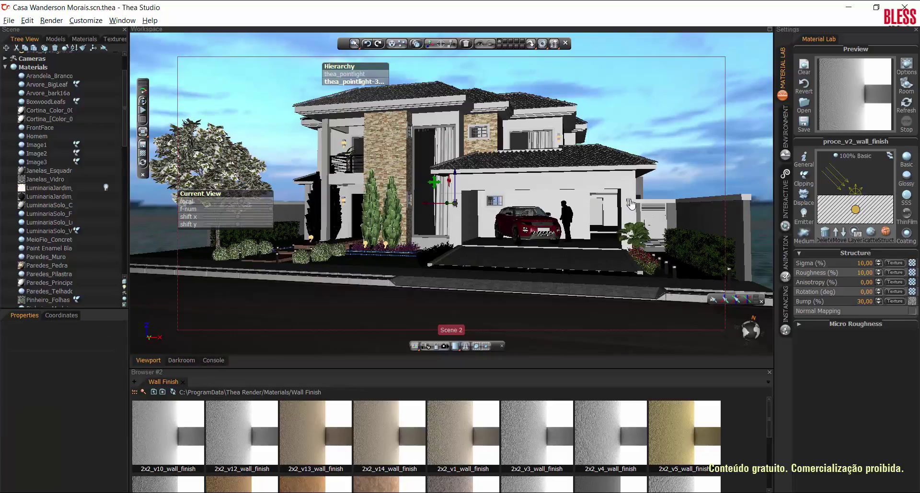
{"action": "left_click", "coordinate": [152, 393]}
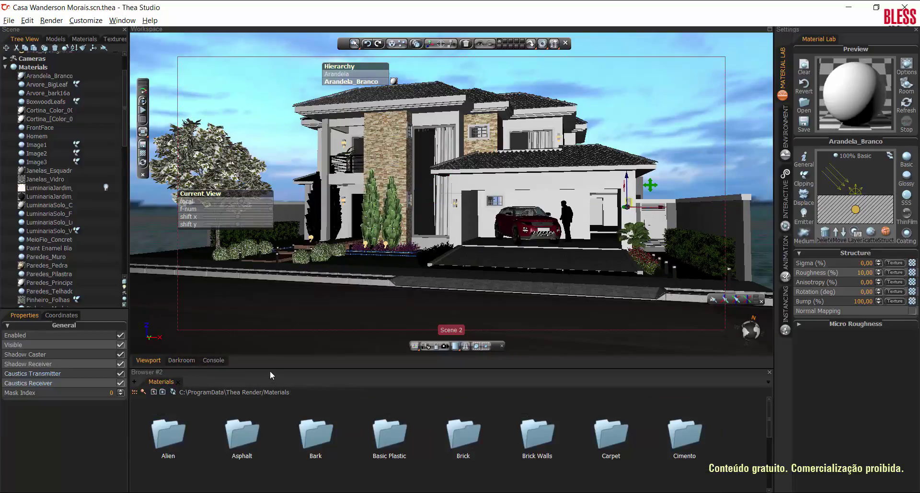
{"action": "left_click", "coordinate": [145, 392]}
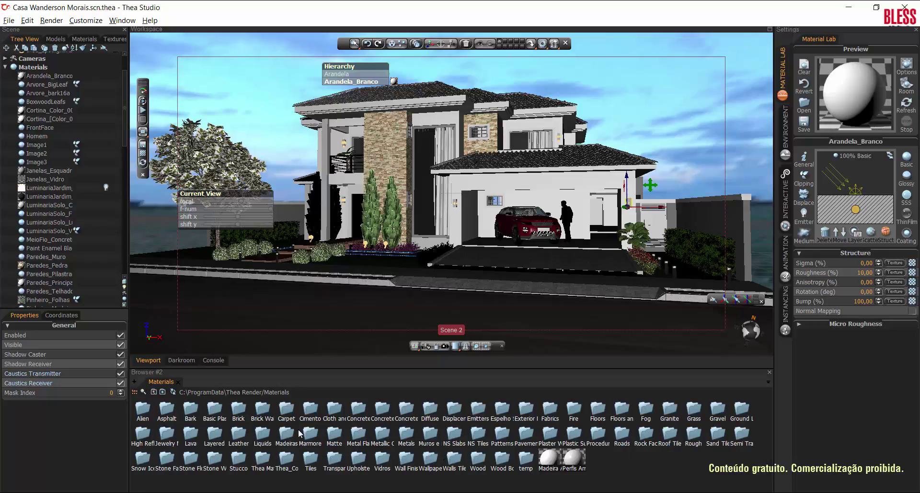
{"action": "double_click", "coordinate": [216, 410]}
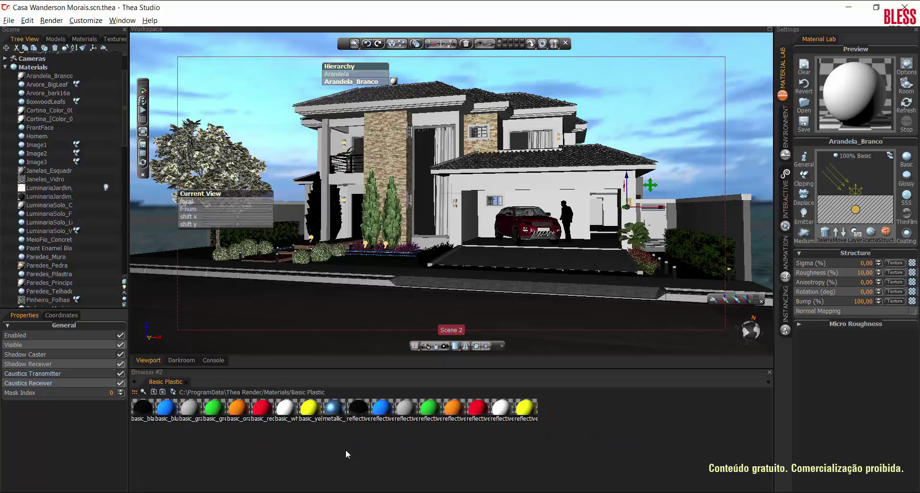
{"action": "left_click_drag", "start_coordinate": [402, 413], "coordinate": [858, 108]}
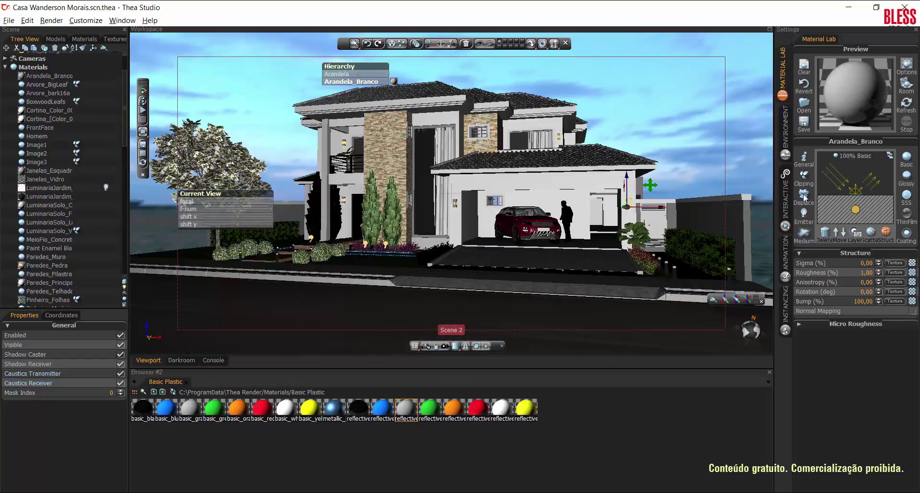
Step: Copy the Diffuse texture of the large plant's PlantaGrande_Material~2 leaf material into its Translucent slot
{"action": "left_click", "coordinate": [636, 233]}
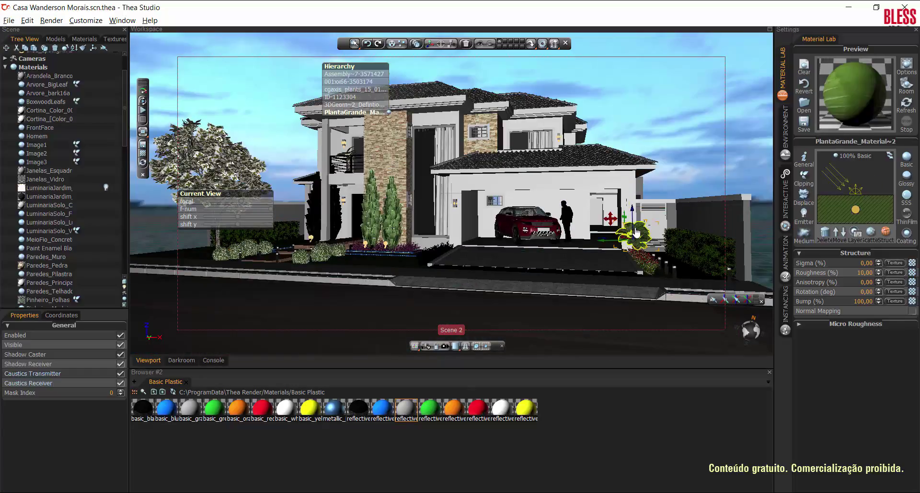
{"action": "left_click", "coordinate": [869, 233]}
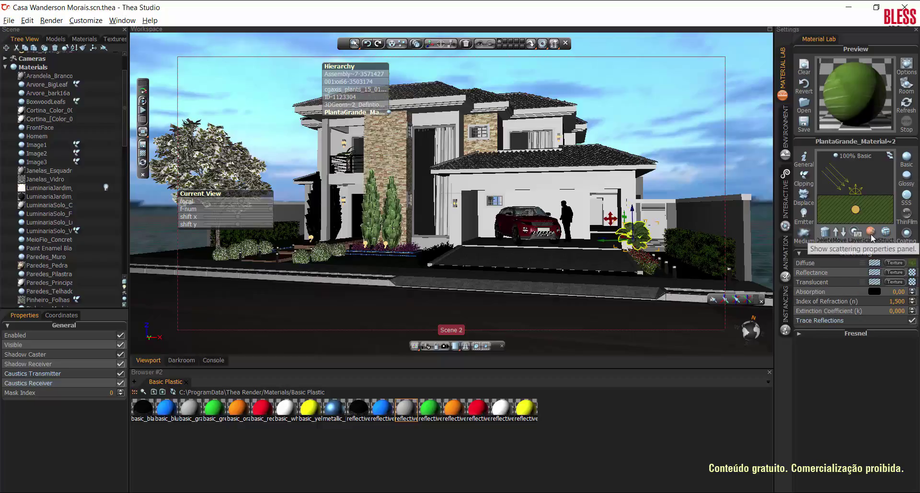
{"action": "right_click", "coordinate": [904, 264]}
{"action": "left_click", "coordinate": [872, 297]}
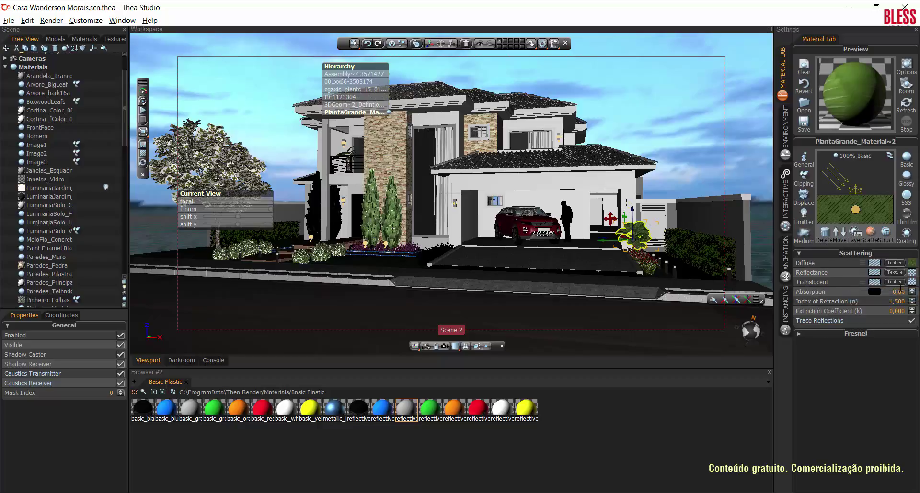
{"action": "right_click", "coordinate": [911, 283]}
{"action": "left_click", "coordinate": [873, 325]}
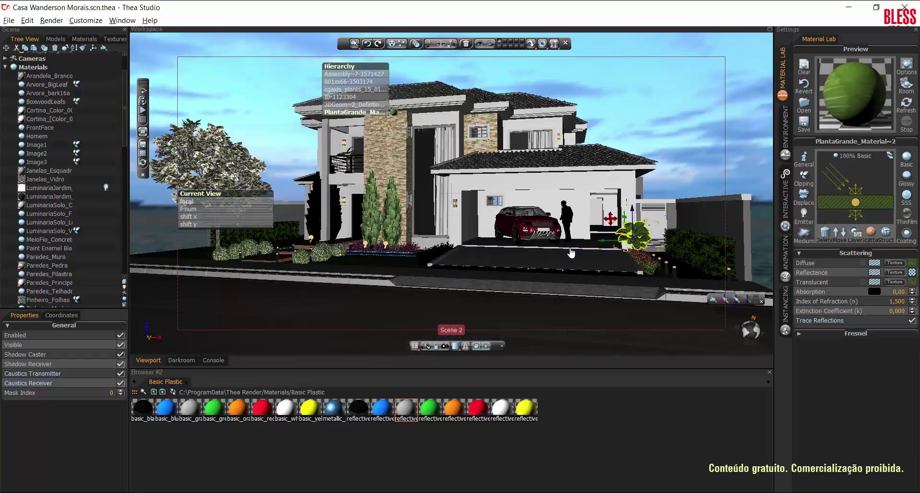
Step: Select the boxwood shrub in the front garden and copy the BoxwoodLeafs material's Diffuse texture into its Translucent slot
{"action": "left_click", "coordinate": [324, 258]}
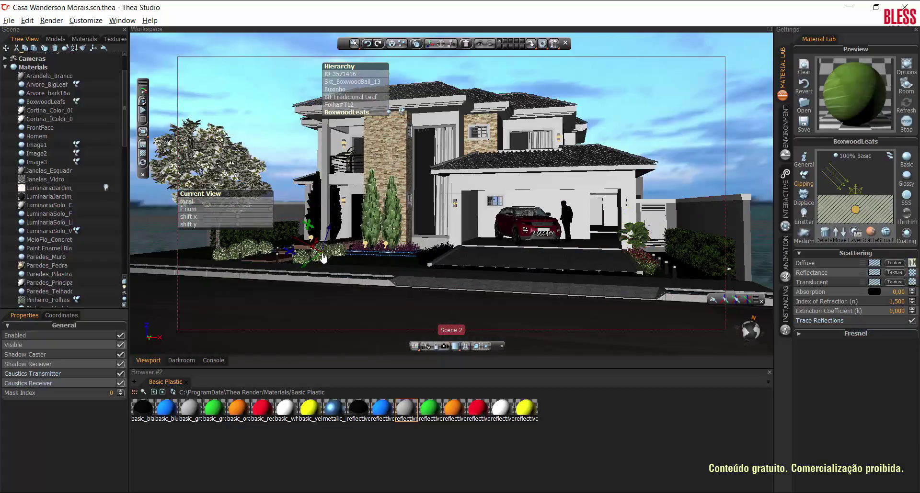
{"action": "right_click", "coordinate": [912, 265]}
{"action": "left_click", "coordinate": [907, 295]}
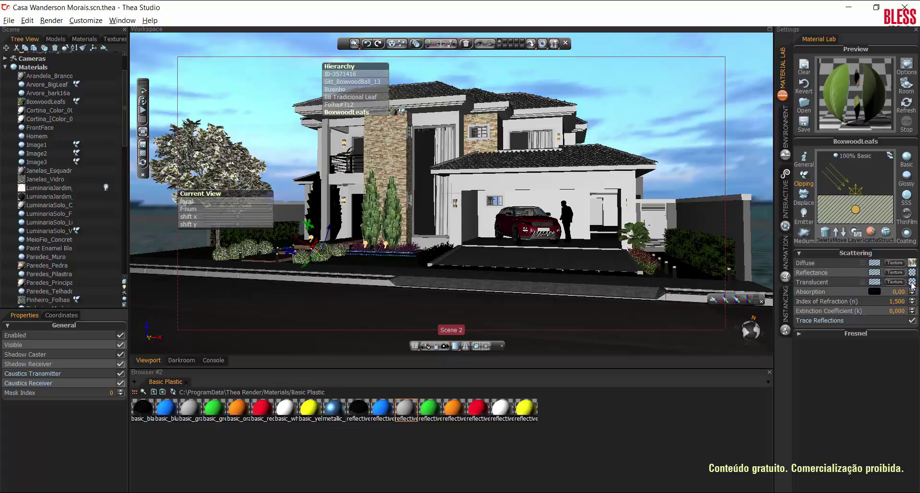
{"action": "right_click", "coordinate": [912, 283]}
{"action": "left_click", "coordinate": [881, 324]}
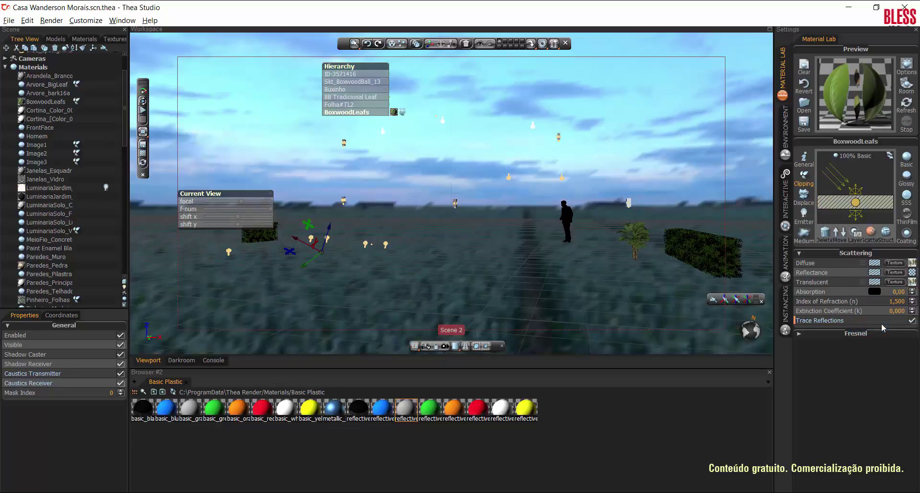
{"action": "left_click", "coordinate": [303, 261]}
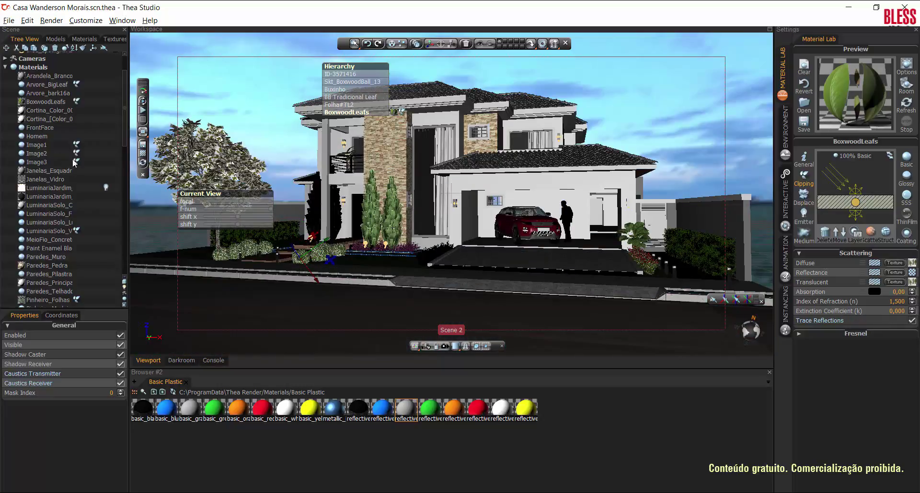
Step: Select the purple shrub at the base of the stone wall and copy the Prunus_Folhas material's Diffuse texture into its Translucent slot
{"action": "left_click", "coordinate": [56, 103]}
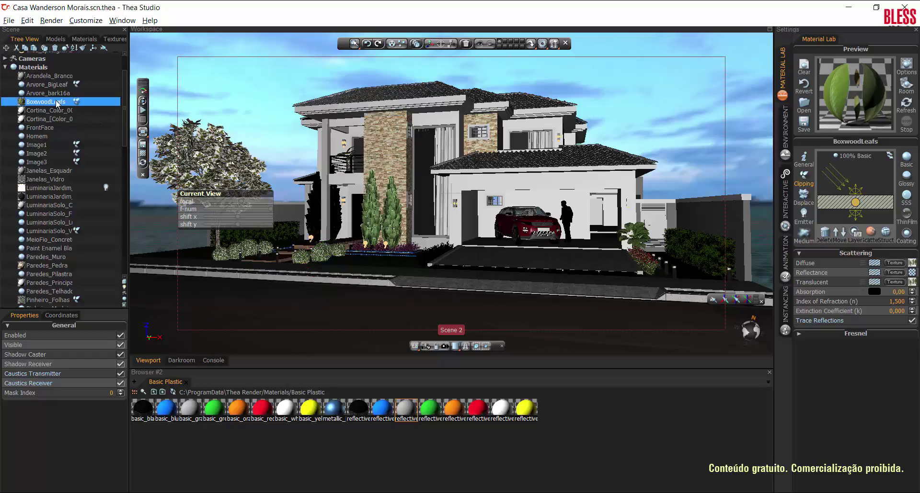
{"action": "left_click", "coordinate": [404, 253]}
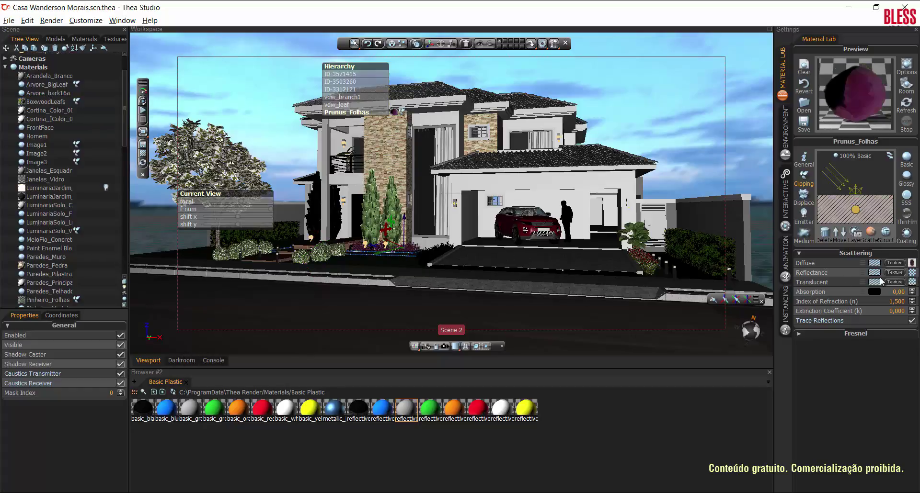
{"action": "right_click", "coordinate": [907, 265]}
{"action": "left_click", "coordinate": [896, 287]}
{"action": "right_click", "coordinate": [908, 287]}
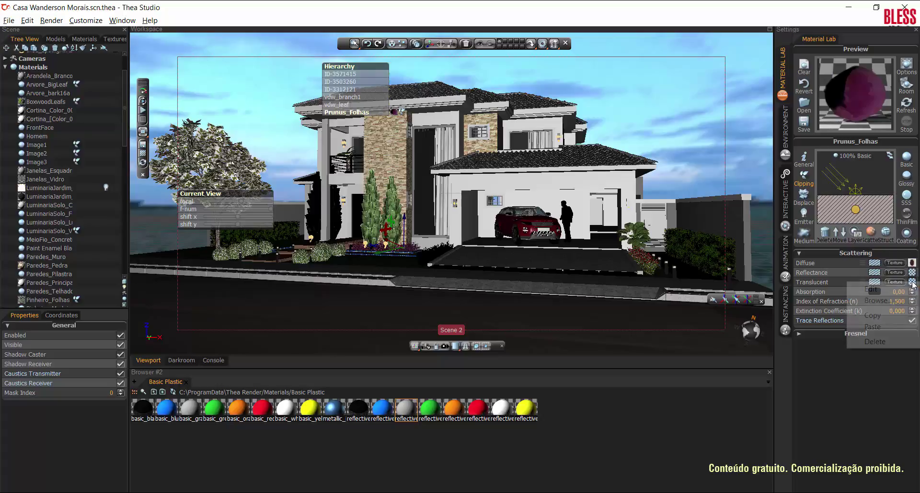
{"action": "left_click", "coordinate": [879, 326]}
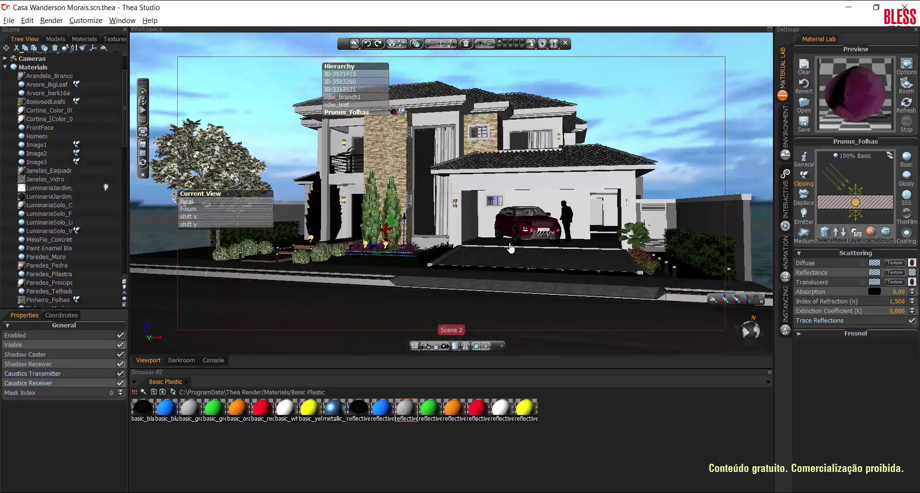
Step: Change the curtain materials Cortina_Color_000 and Cortina_[Color_005]1 to the Thin Film type
{"action": "left_click", "coordinate": [56, 112]}
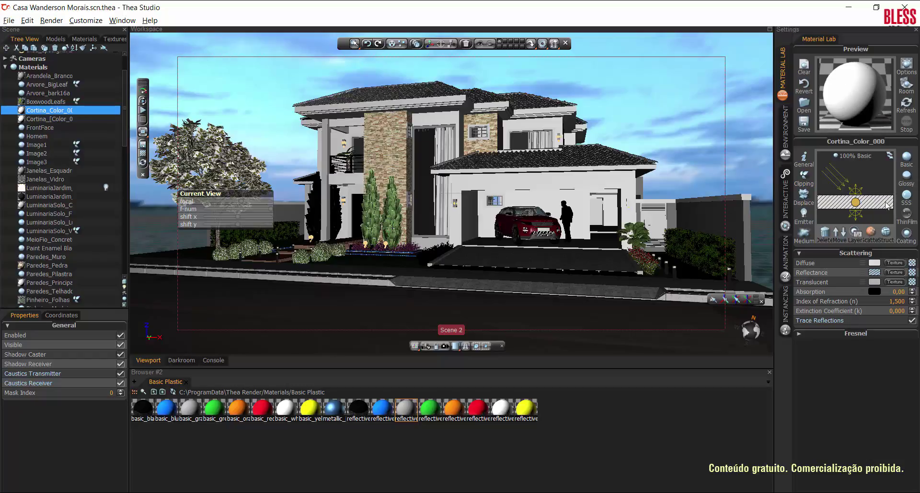
{"action": "left_click", "coordinate": [907, 218]}
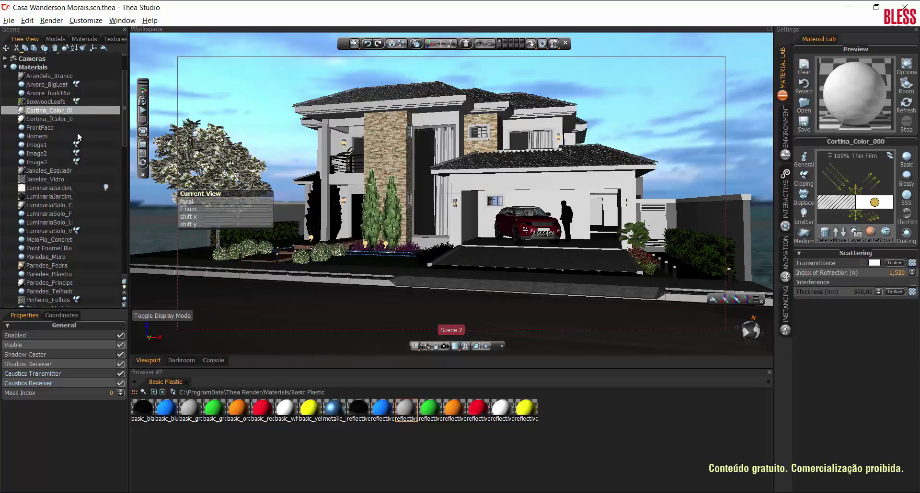
{"action": "left_click", "coordinate": [71, 120]}
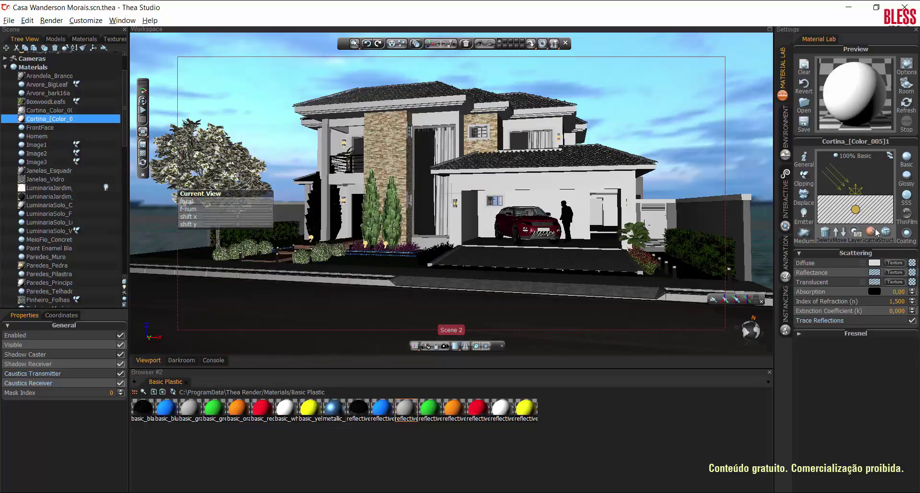
{"action": "left_click", "coordinate": [906, 214]}
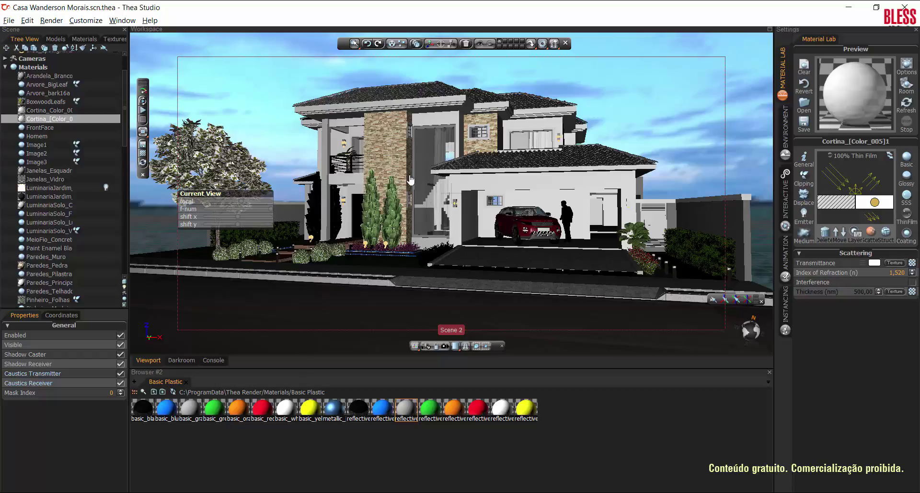
Step: Select the balcony plant and copy the cgaxis_plants_15_3 material's Diffuse texture into its Translucent slot
{"action": "left_click", "coordinate": [347, 157]}
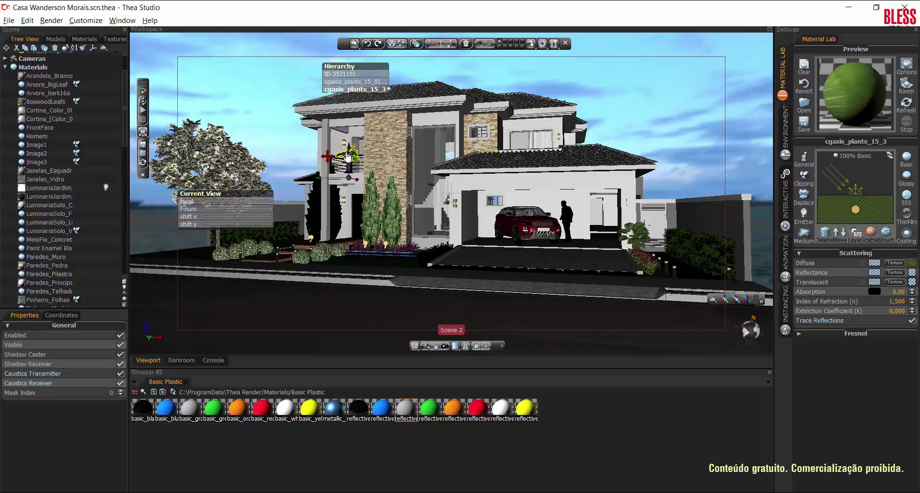
{"action": "right_click", "coordinate": [878, 265]}
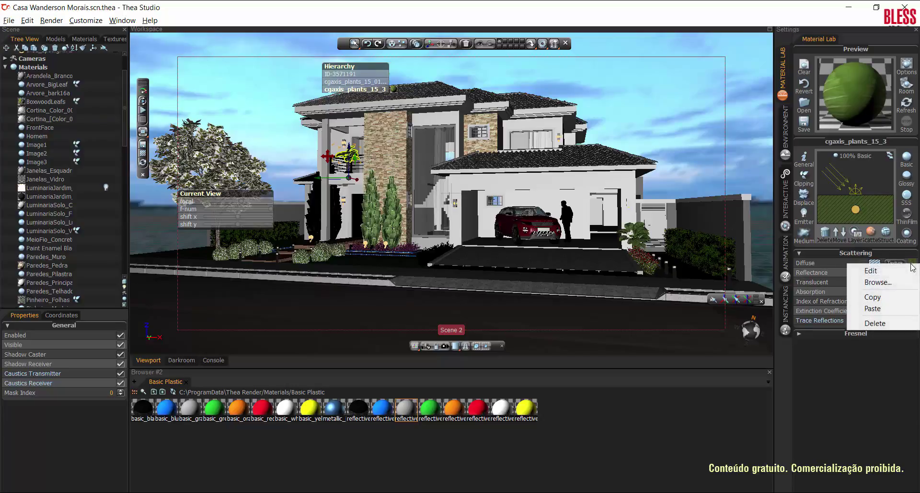
{"action": "left_click", "coordinate": [892, 296]}
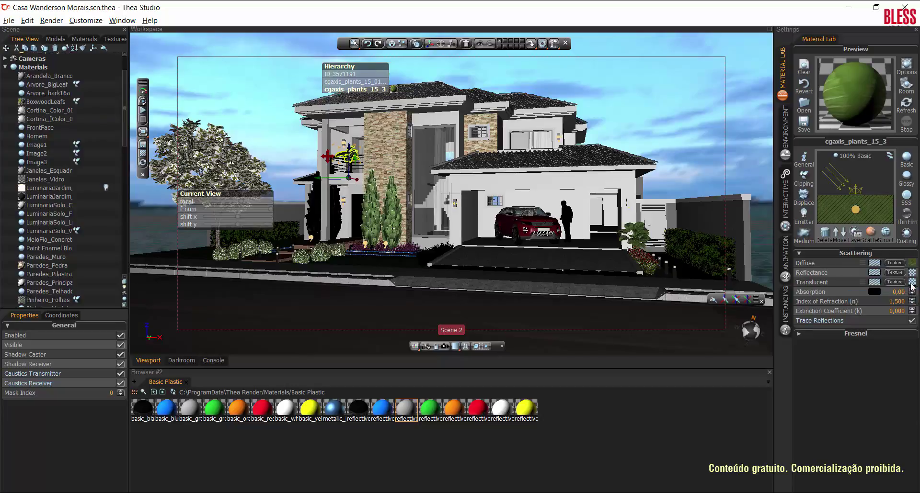
{"action": "right_click", "coordinate": [912, 282]}
{"action": "left_click", "coordinate": [873, 327]}
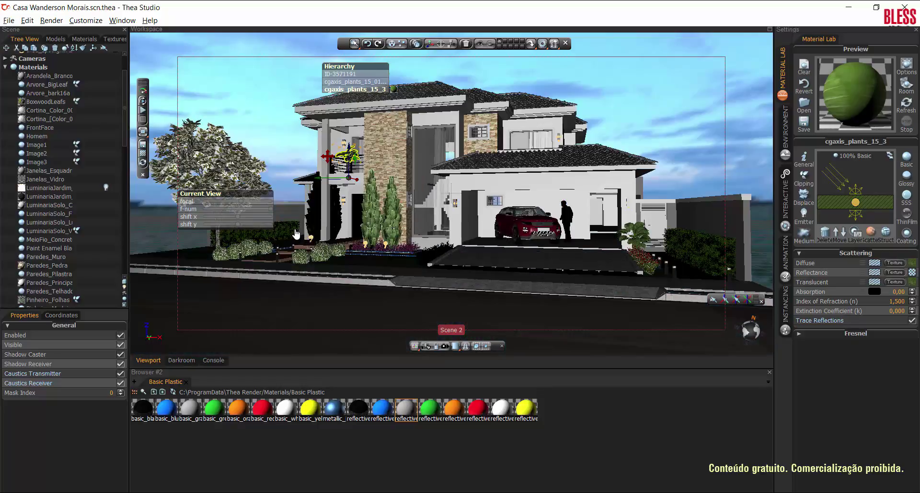
Step: Select the hedge behind the front garden and copy the cerca_viva material's green Diffuse color into Translucent
{"action": "left_click", "coordinate": [296, 234]}
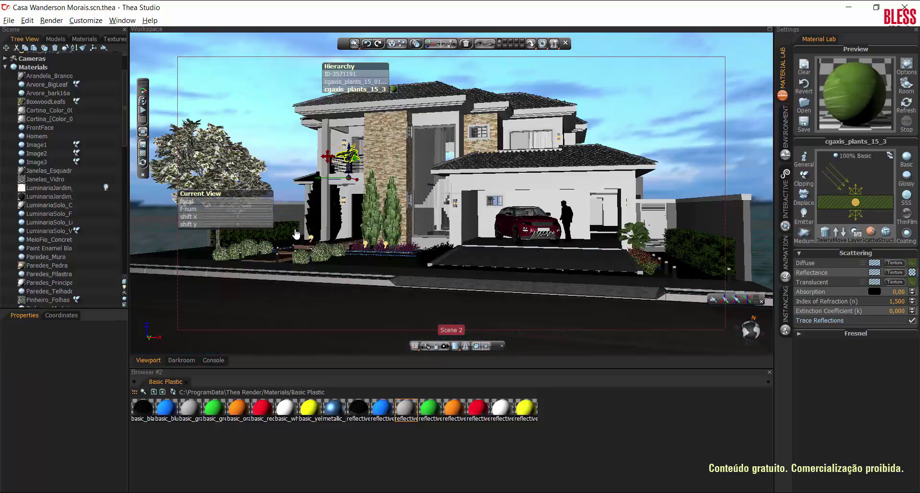
{"action": "right_click", "coordinate": [912, 263]}
{"action": "left_click", "coordinate": [797, 5]}
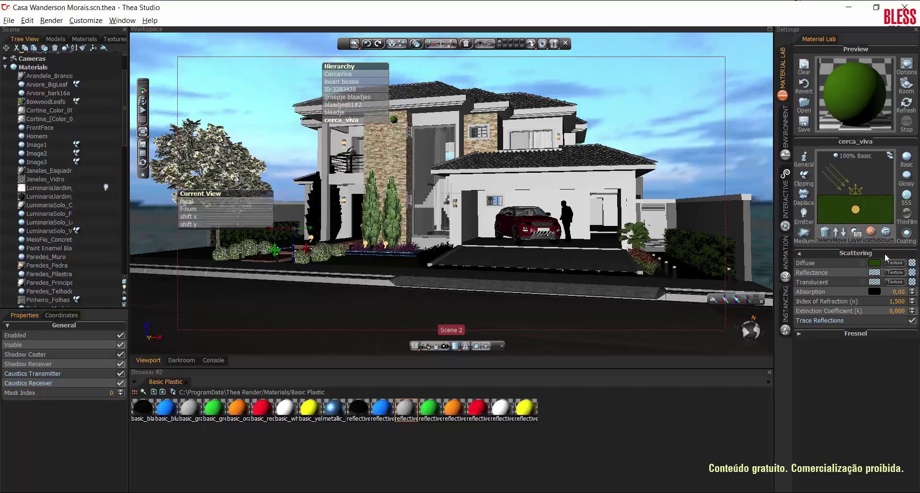
{"action": "right_click", "coordinate": [878, 260]}
{"action": "left_click", "coordinate": [858, 295]}
{"action": "right_click", "coordinate": [876, 286]}
{"action": "left_click", "coordinate": [879, 330]}
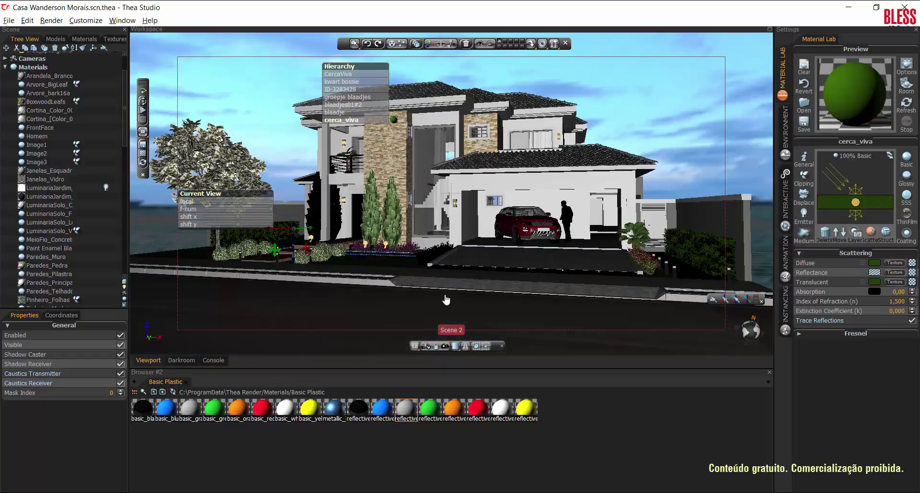
Step: Check the pine's Pinheiro_Folhas material, and give the large plant's PlantaGrande_Material~2 leaves a neutral gray Reflectance
{"action": "left_click", "coordinate": [393, 222]}
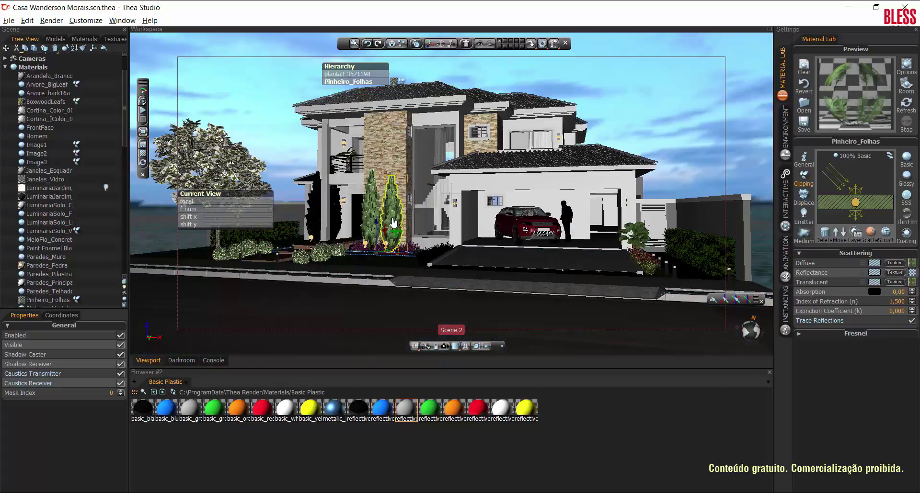
{"action": "key", "text": "c"}
{"action": "left_click", "coordinate": [639, 233]}
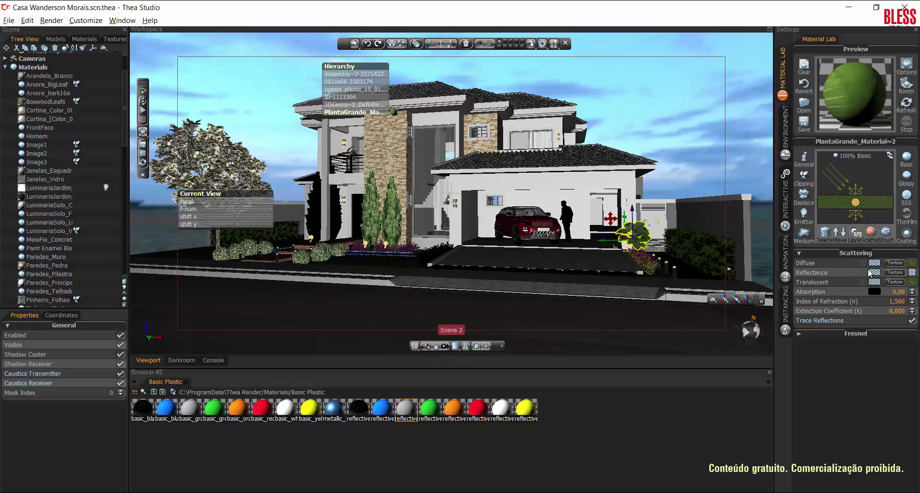
{"action": "left_click", "coordinate": [871, 272]}
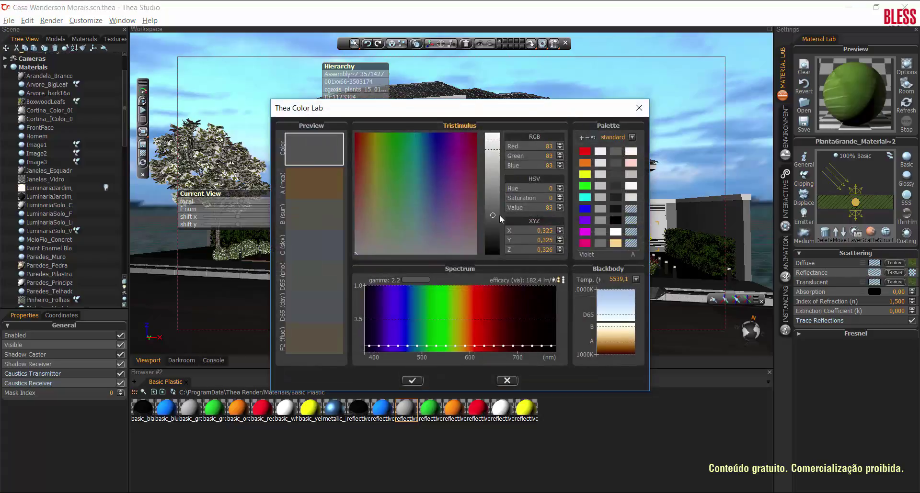
{"action": "mouse_move", "coordinate": [499, 166]}
{"action": "left_mouse_down"}
{"action": "mouse_move", "coordinate": [494, 143]}
{"action": "mouse_move", "coordinate": [495, 252]}
{"action": "mouse_move", "coordinate": [492, 198]}
{"action": "left_mouse_up"}
{"action": "left_click", "coordinate": [412, 380]}
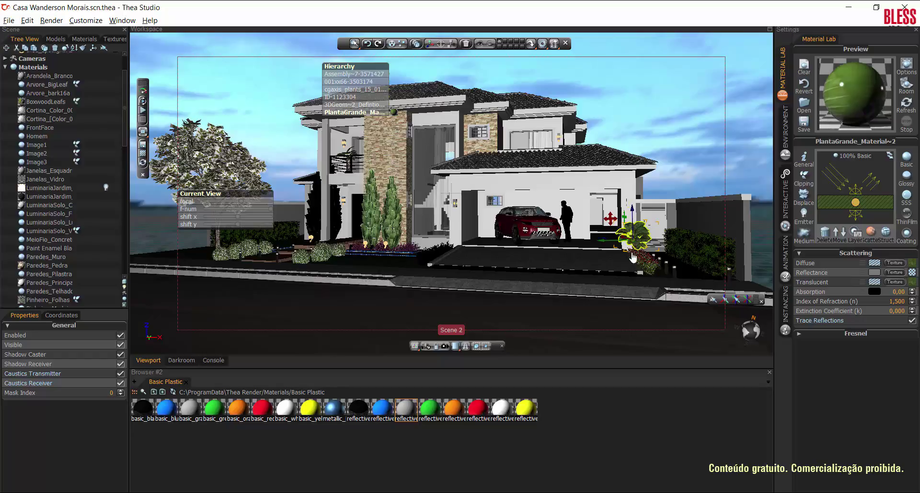
Step: Select the red leaves of the shrub beside the driveway and copy the Image2 material's Diffuse texture into its Translucent slot
{"action": "left_click", "coordinate": [646, 261]}
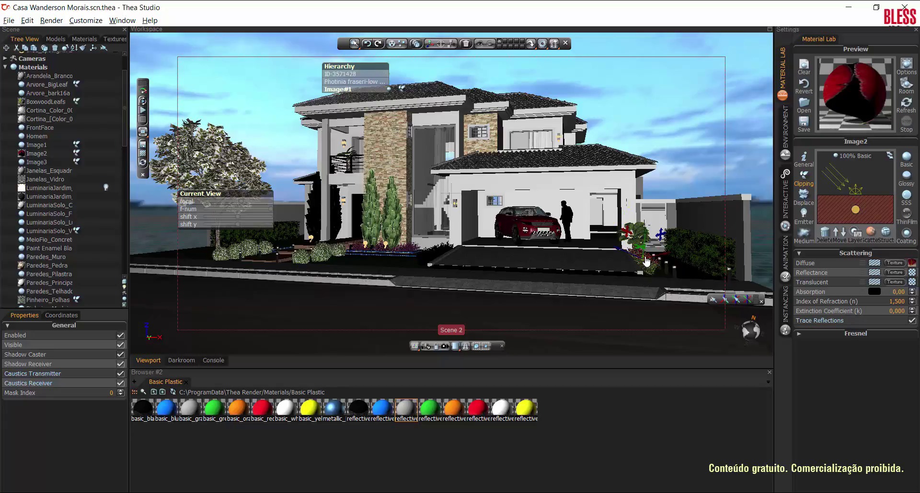
{"action": "left_click", "coordinate": [894, 263]}
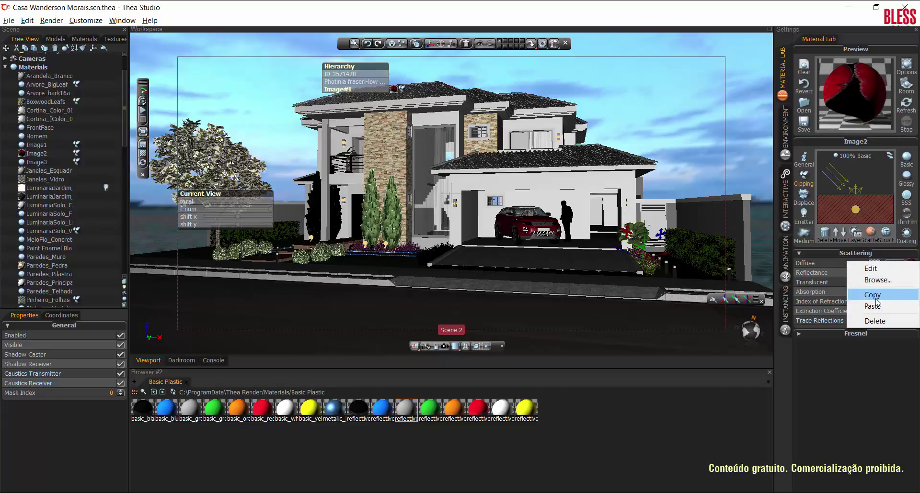
{"action": "left_click", "coordinate": [910, 287]}
{"action": "right_click", "coordinate": [910, 284]}
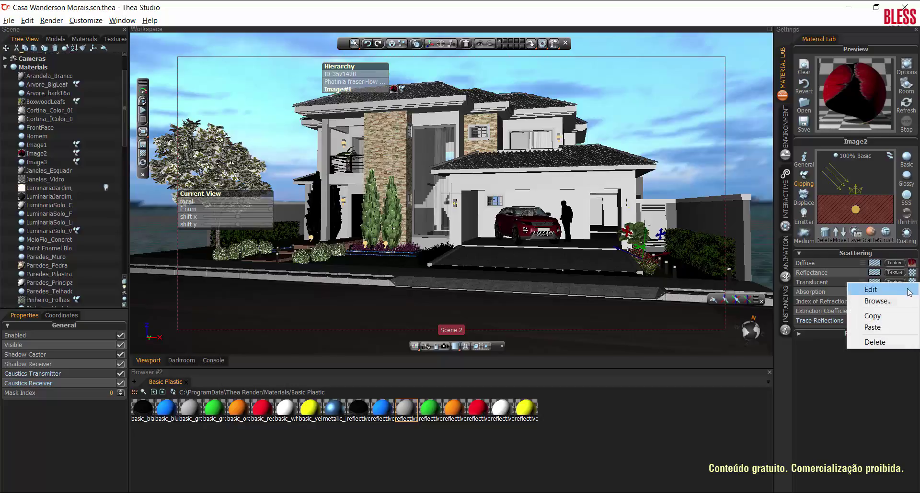
{"action": "left_click", "coordinate": [865, 327]}
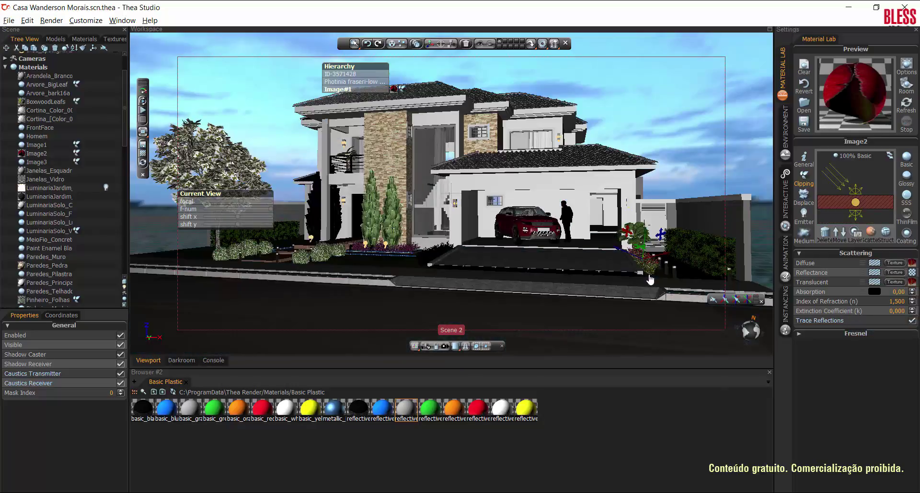
Step: For the driveway shrub's green Image1 leaves, copy the Diffuse texture into the Translucent slot and set Reflectance to a dark gray of about 55
{"action": "left_click", "coordinate": [649, 277]}
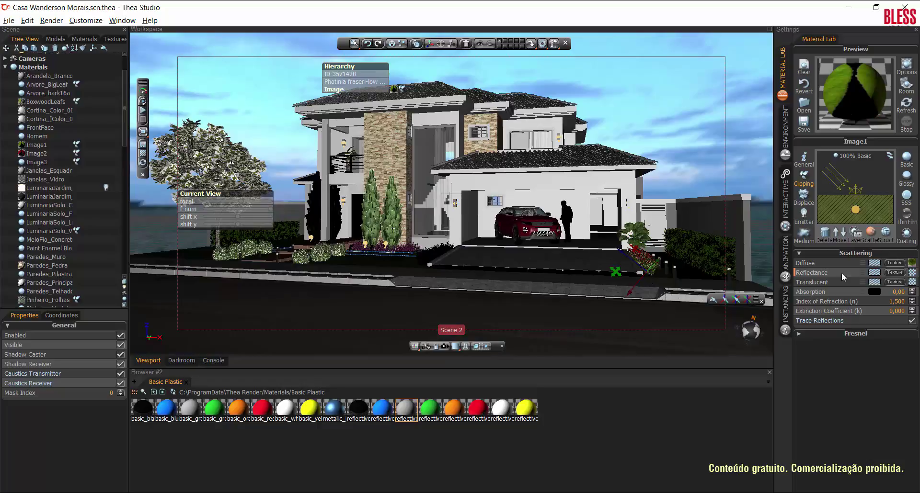
{"action": "right_click", "coordinate": [912, 263]}
{"action": "left_click", "coordinate": [863, 291]}
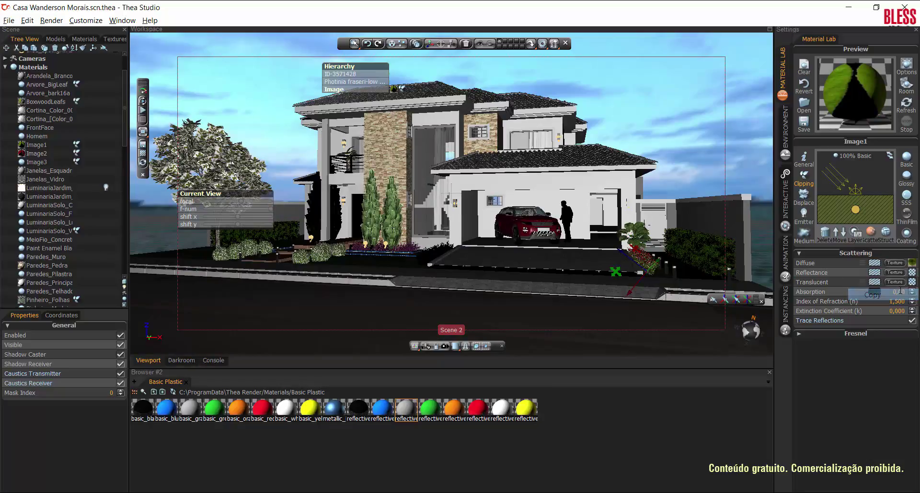
{"action": "right_click", "coordinate": [911, 283]}
{"action": "left_click", "coordinate": [883, 327]}
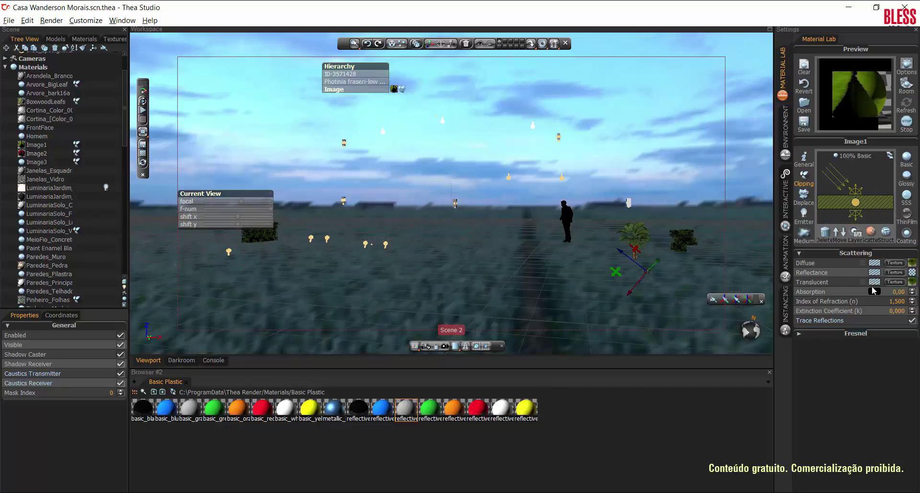
{"action": "left_click", "coordinate": [874, 273]}
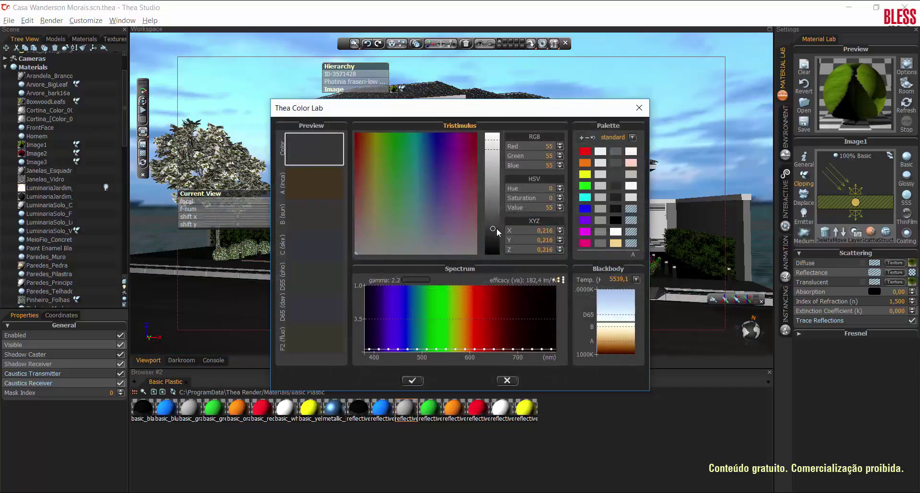
{"action": "left_click", "coordinate": [412, 380]}
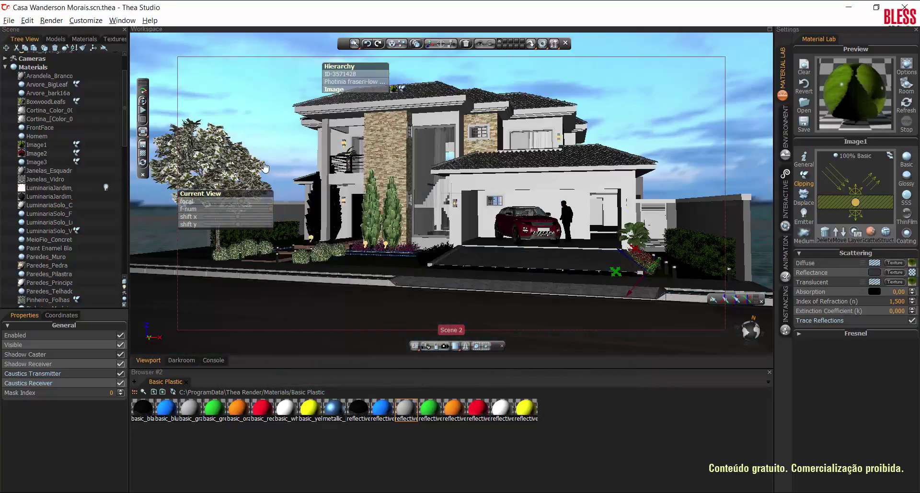
Step: Select the big tree's foliage and copy the Arvore_BigLeaf material's Diffuse texture into its Translucent slot
{"action": "left_click", "coordinate": [265, 168]}
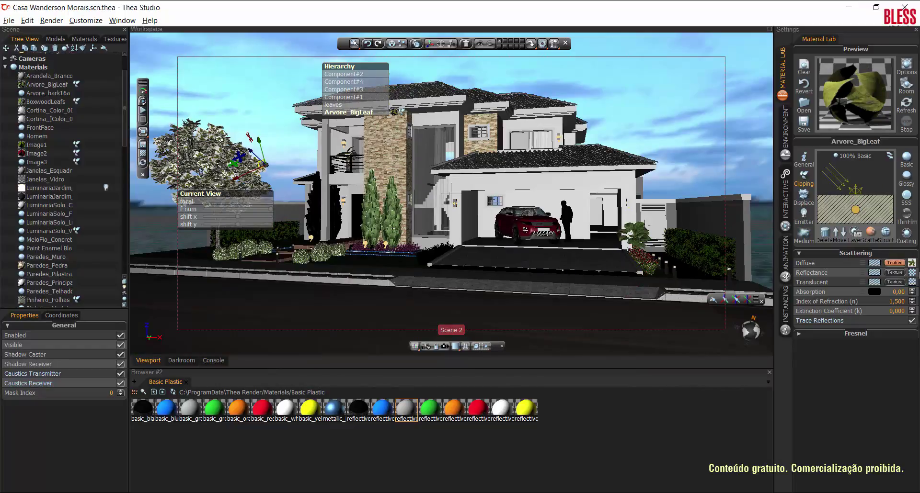
{"action": "right_click", "coordinate": [912, 264]}
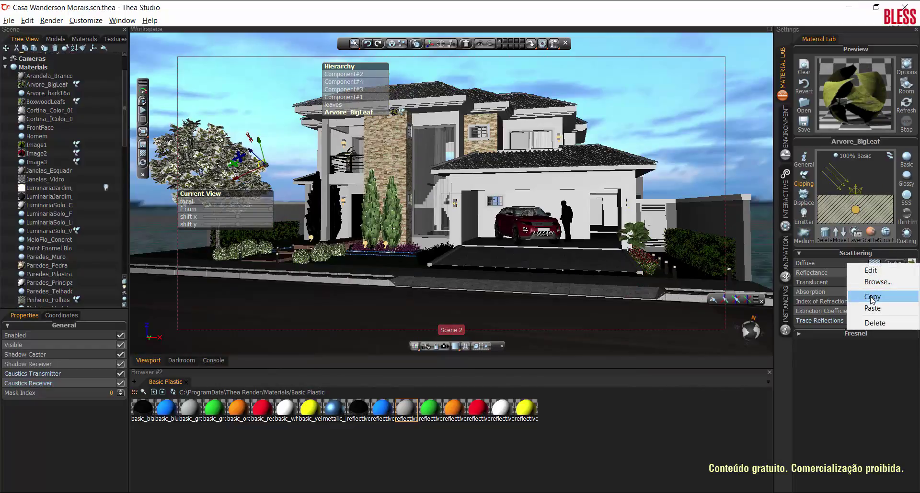
{"action": "left_click", "coordinate": [873, 295]}
{"action": "right_click", "coordinate": [910, 283]}
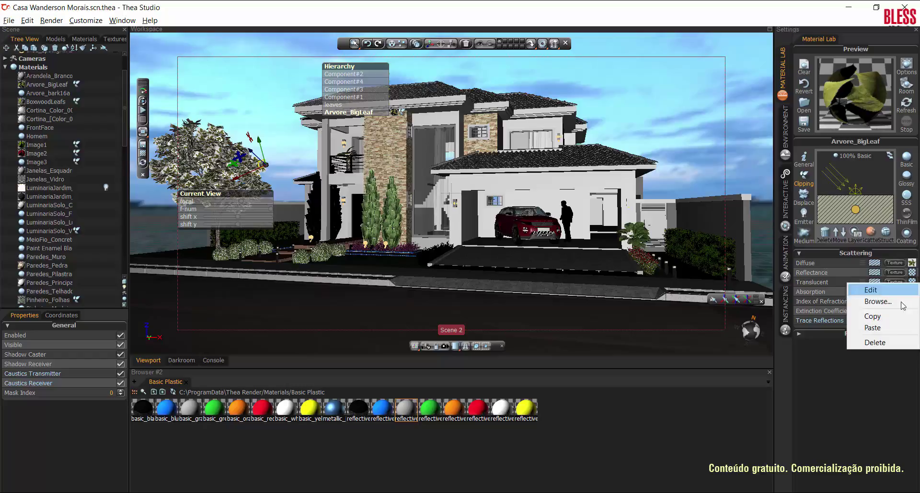
{"action": "left_click", "coordinate": [887, 328]}
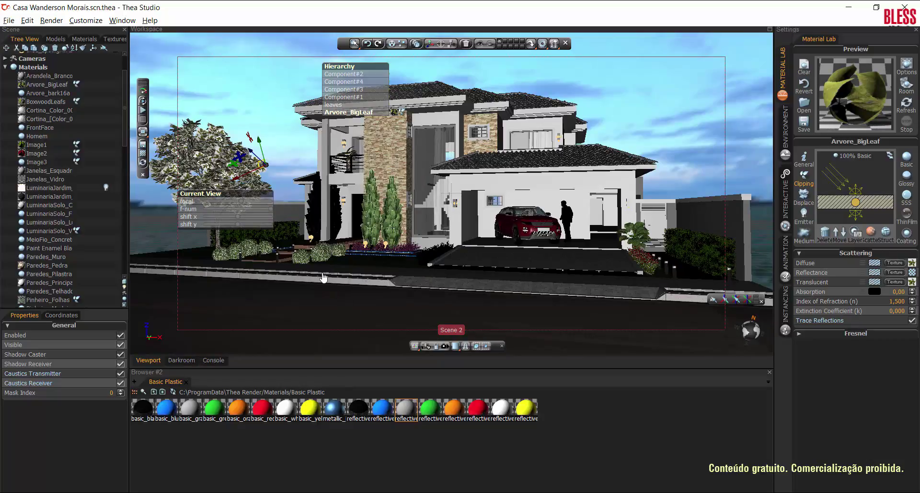
Step: Select the garden lamp among the shrubs and change its LuminariaJardim_Preto material to the Glossy type
{"action": "left_click", "coordinate": [278, 261]}
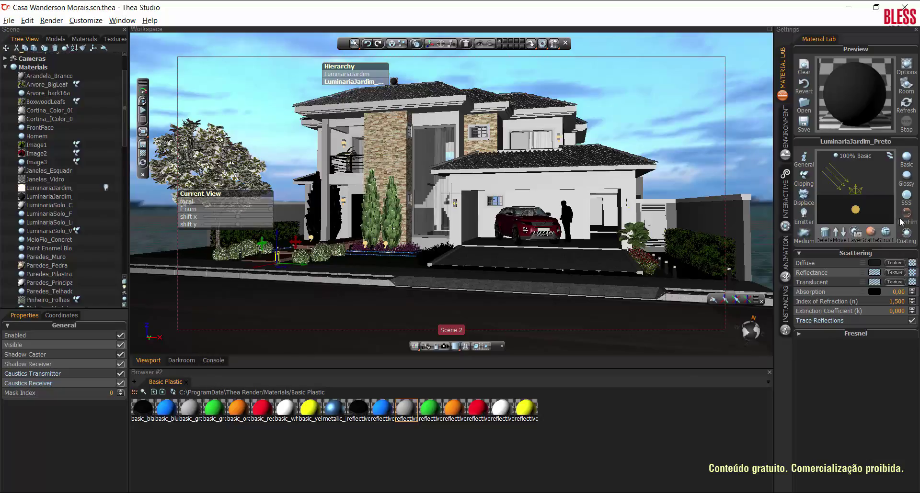
{"action": "left_click", "coordinate": [906, 176]}
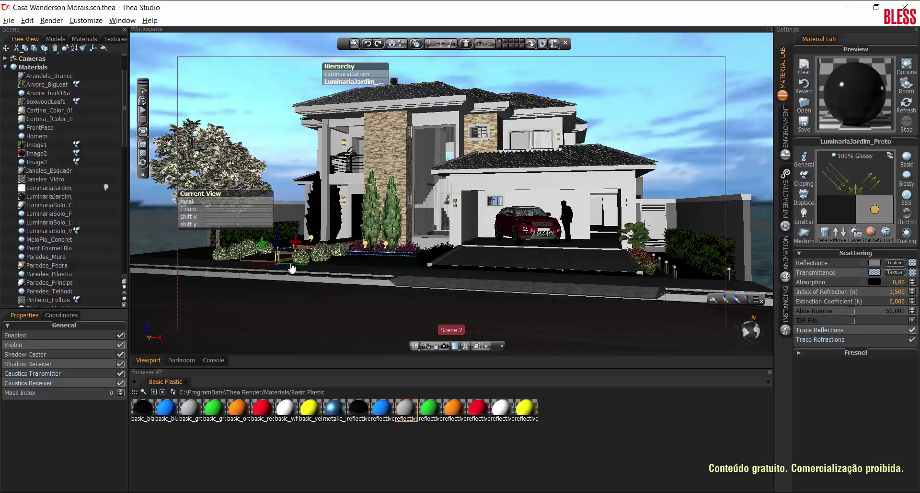
Step: Select the big tree's trunk and copy the Arvore_bark16a material's Diffuse texture into its Bump slot
{"action": "left_click", "coordinate": [218, 242]}
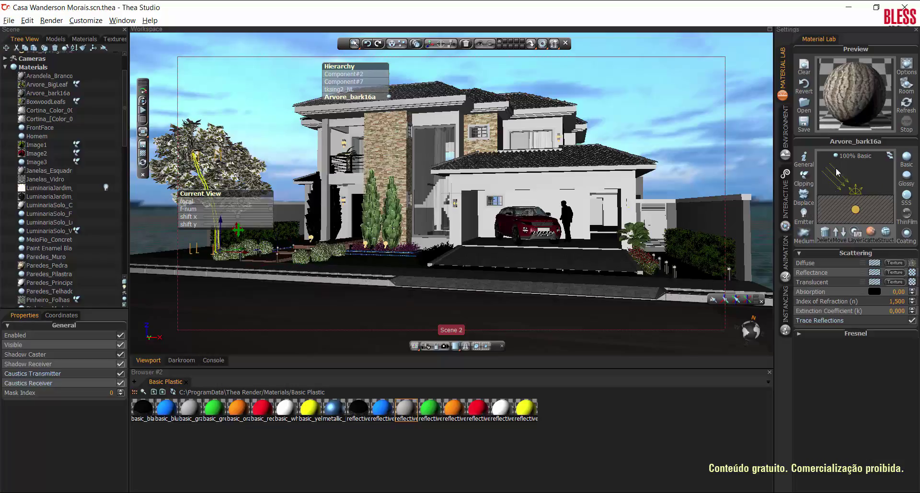
{"action": "right_click", "coordinate": [895, 263]}
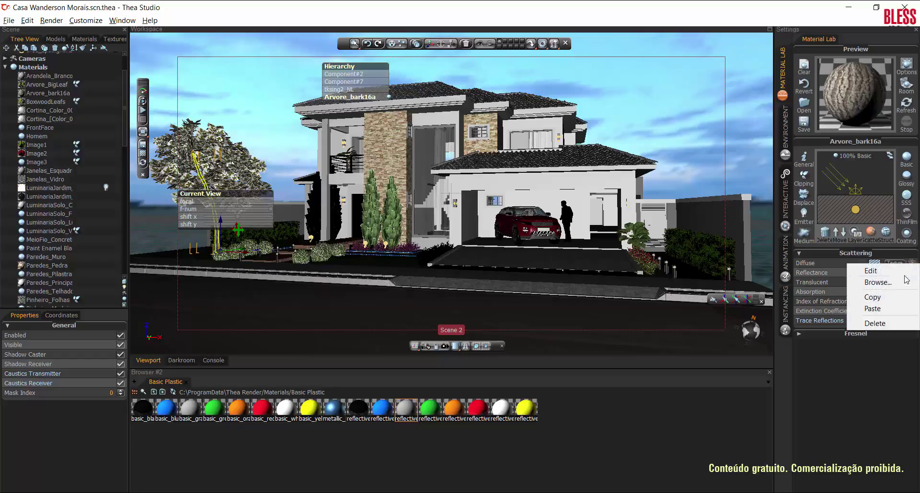
{"action": "left_click", "coordinate": [872, 298]}
{"action": "left_click", "coordinate": [885, 232]}
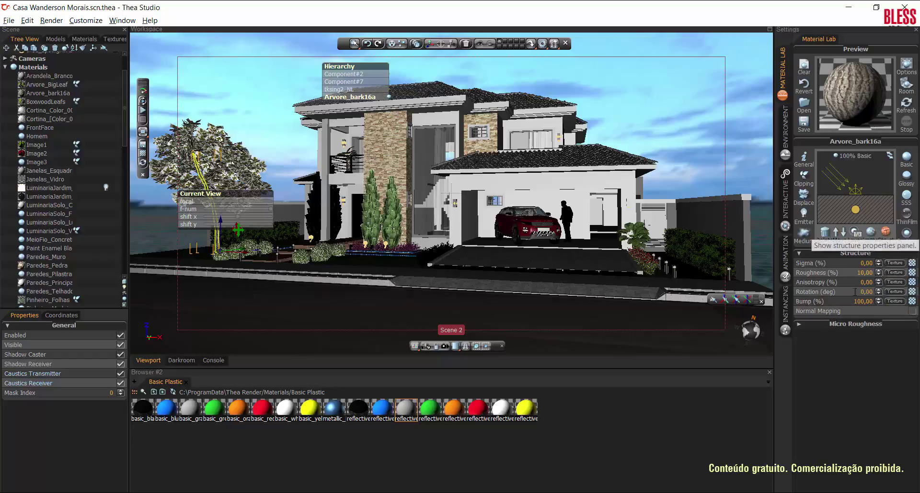
{"action": "right_click", "coordinate": [894, 301]}
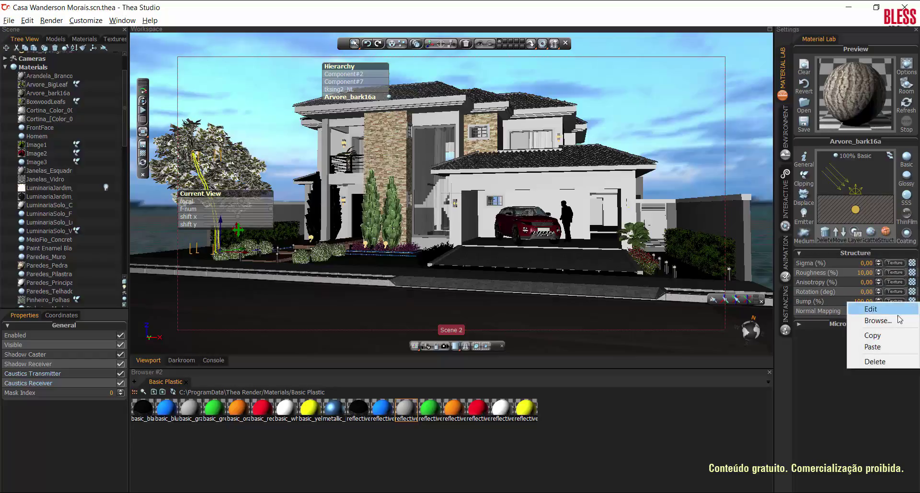
{"action": "left_click", "coordinate": [872, 346]}
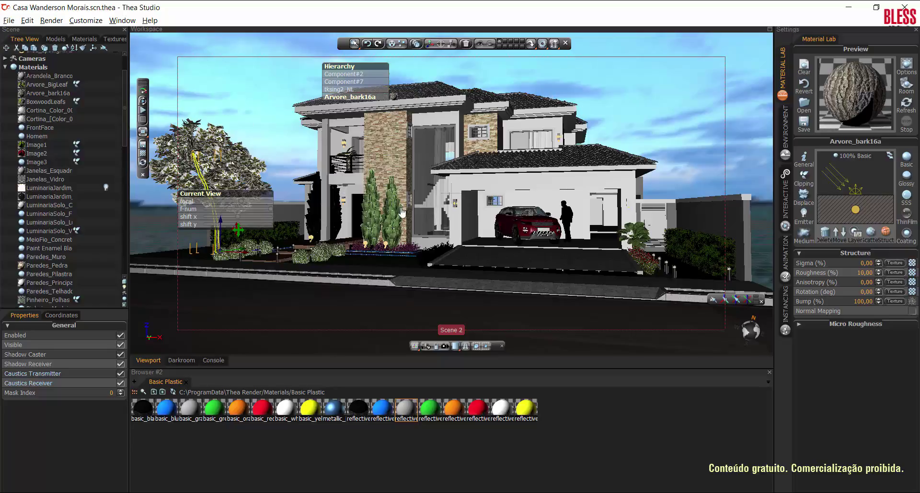
Step: Select the boundary wall and apply the 2x2_v9 wall finish preset from the Wall Finish library to its Paredes_Muro material
{"action": "left_click", "coordinate": [296, 216]}
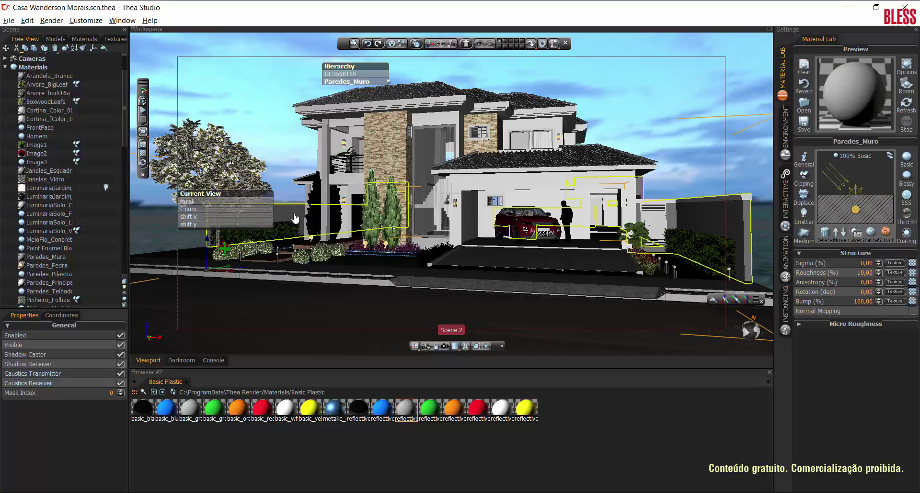
{"action": "left_click", "coordinate": [154, 392]}
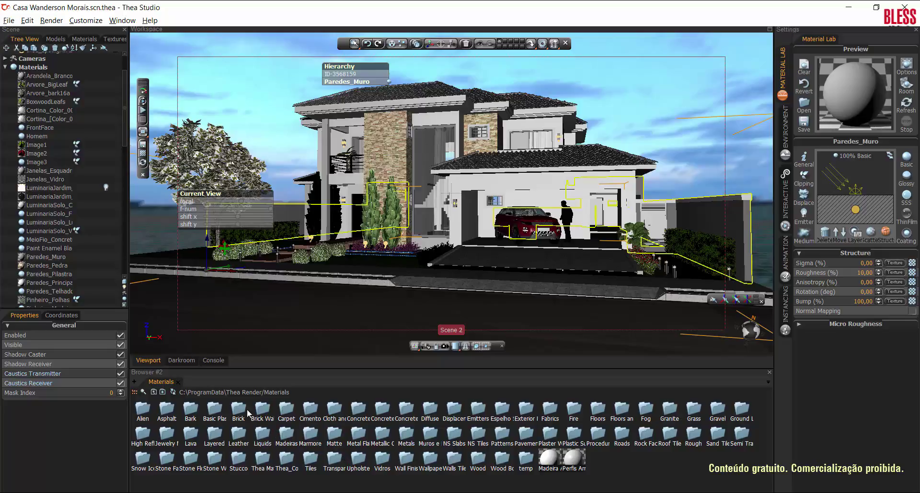
{"action": "double_click", "coordinate": [262, 410]}
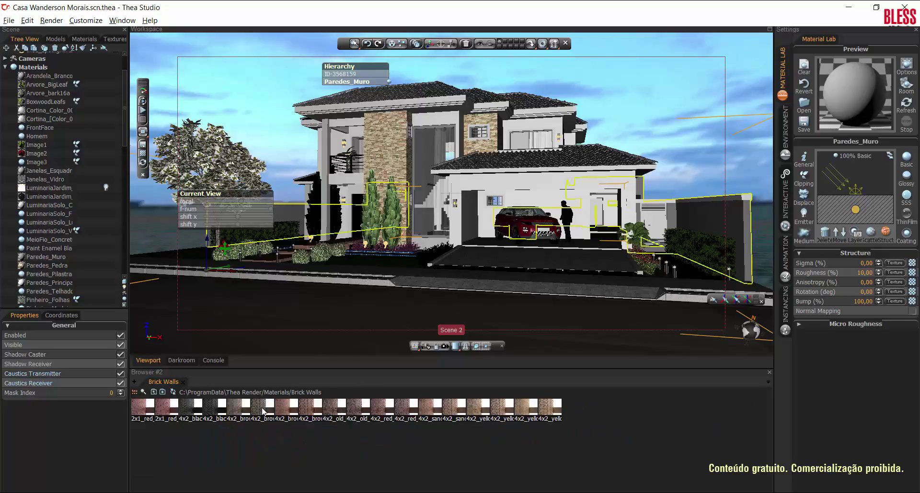
{"action": "left_click", "coordinate": [155, 393]}
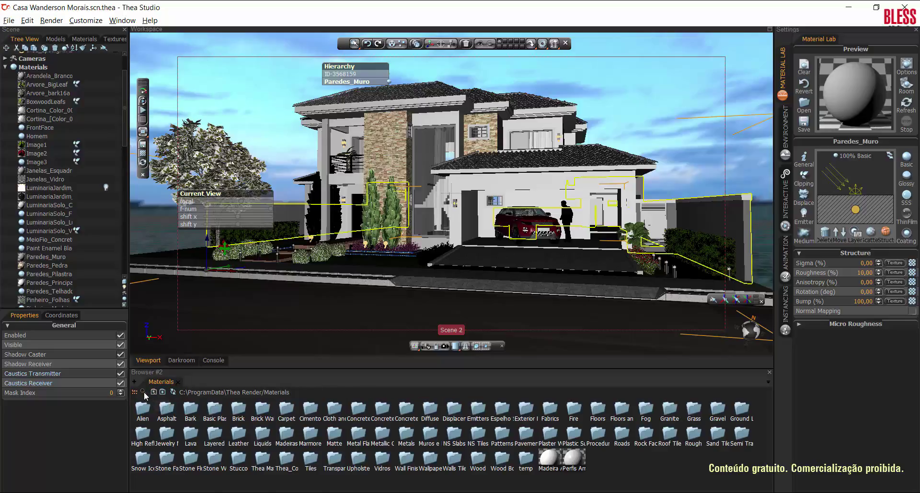
{"action": "scroll", "coordinate": [436, 464], "scroll_direction": "down", "scroll_amount": 5}
{"action": "scroll", "coordinate": [437, 464], "scroll_direction": "down", "scroll_amount": 2}
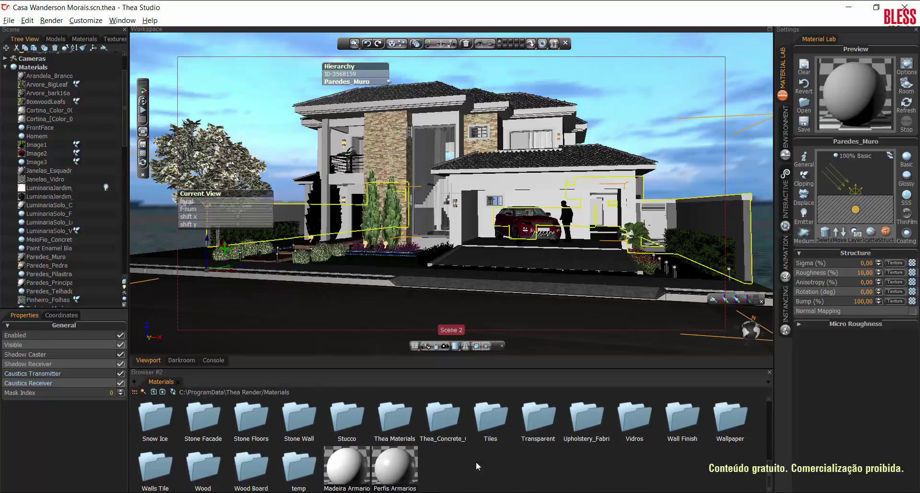
{"action": "double_click", "coordinate": [681, 423]}
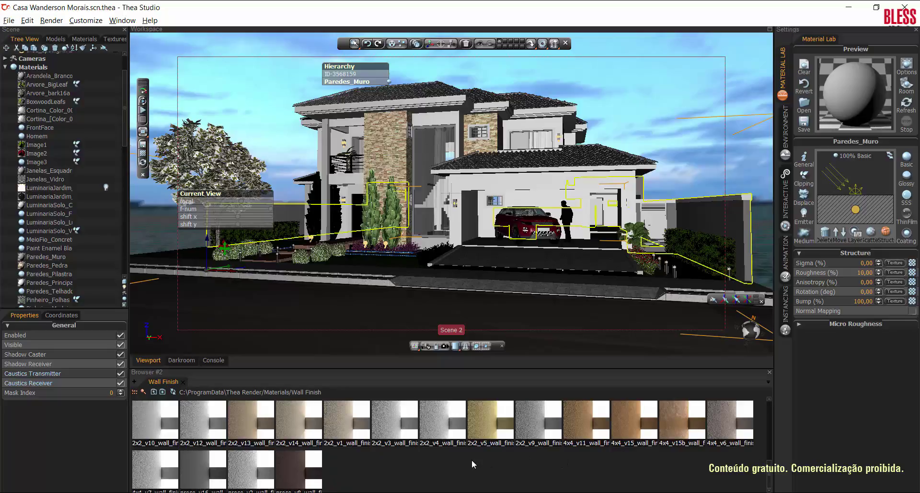
{"action": "left_click_drag", "start_coordinate": [527, 419], "coordinate": [850, 100]}
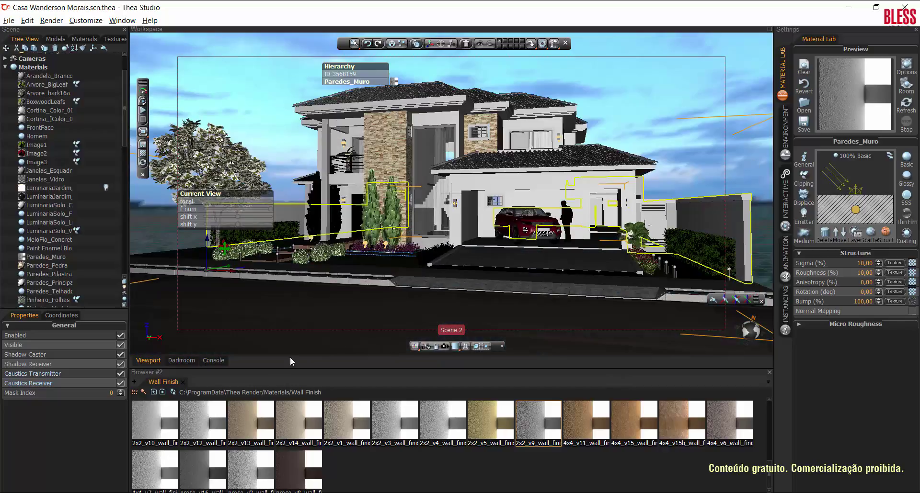
Step: Select the front bumper trim of the garage car and change its RangeHover_frente material to the Glossy type
{"action": "left_click", "coordinate": [537, 230]}
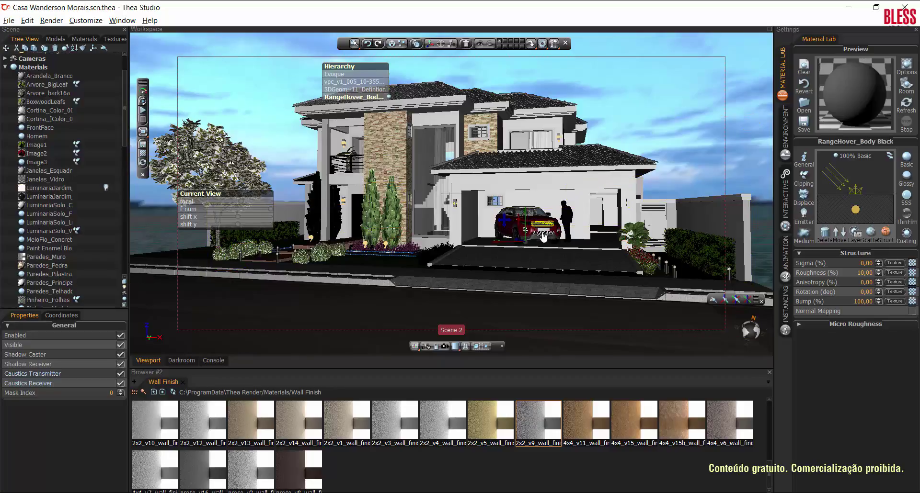
{"action": "left_click", "coordinate": [537, 242]}
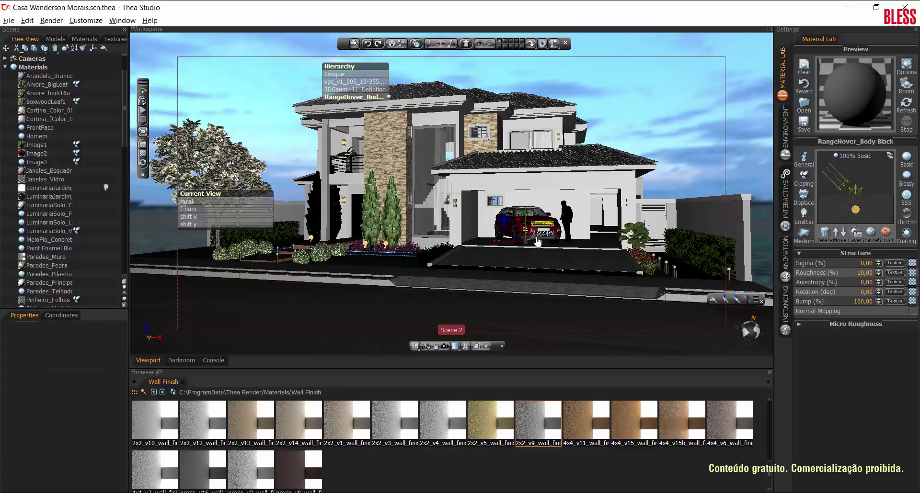
{"action": "scroll", "coordinate": [539, 243], "scroll_direction": "up", "scroll_amount": 3}
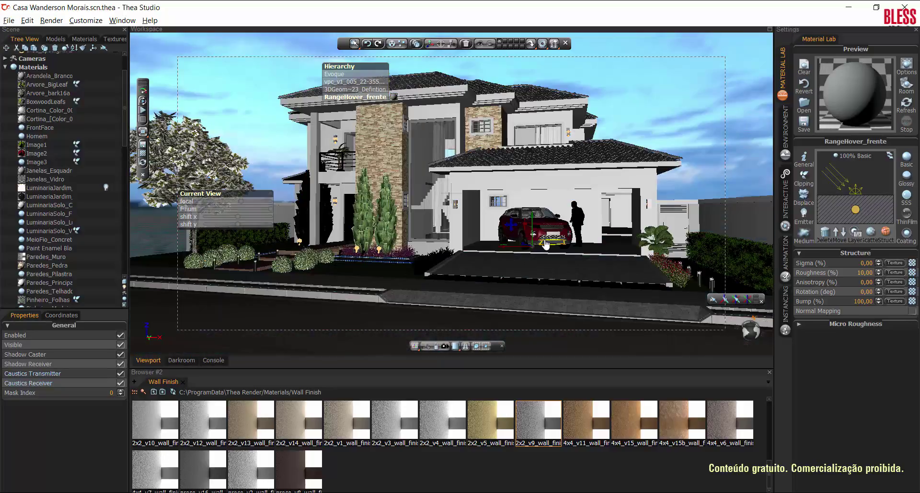
{"action": "right_click", "coordinate": [545, 243]}
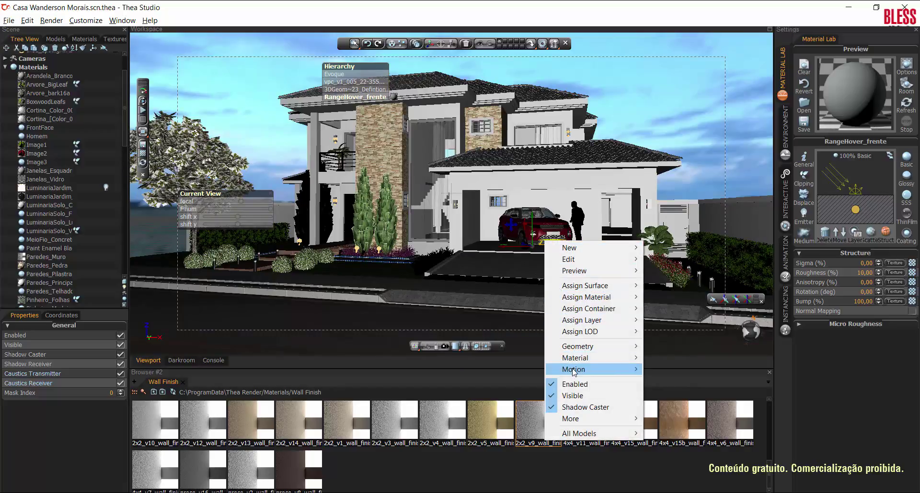
{"action": "key", "text": "Escape"}
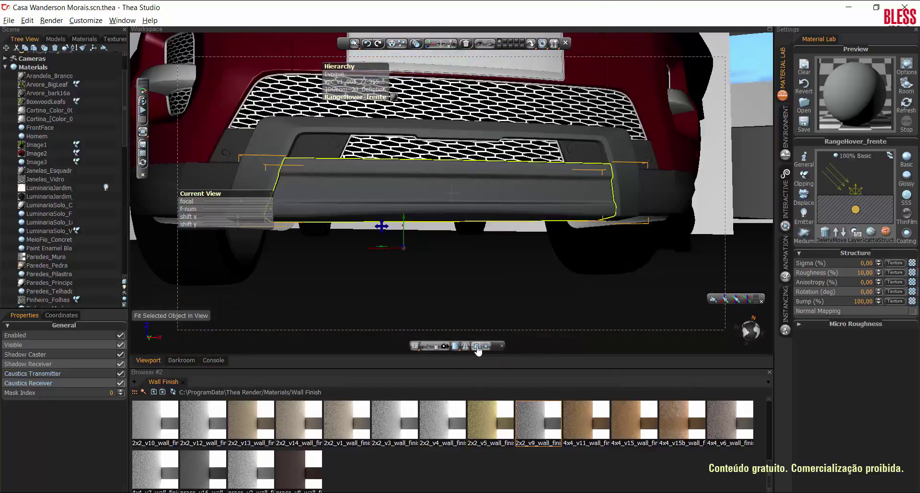
{"action": "left_click", "coordinate": [477, 346]}
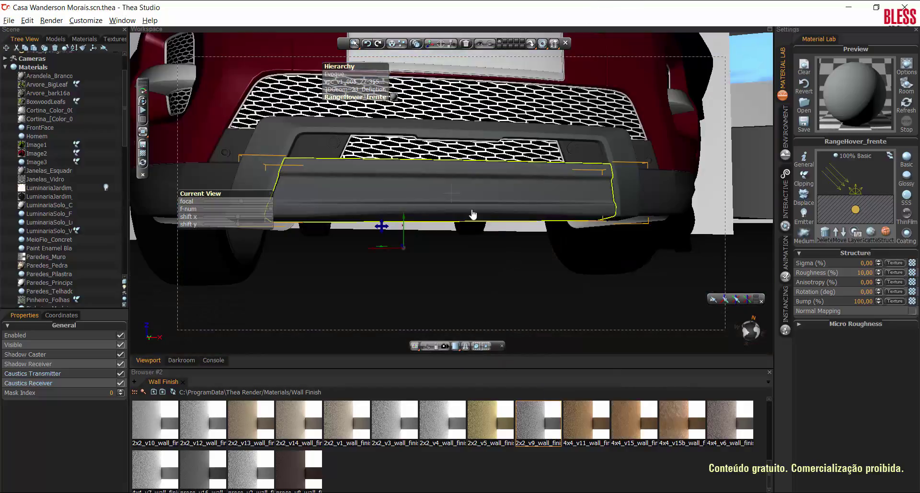
{"action": "left_click", "coordinate": [293, 128]}
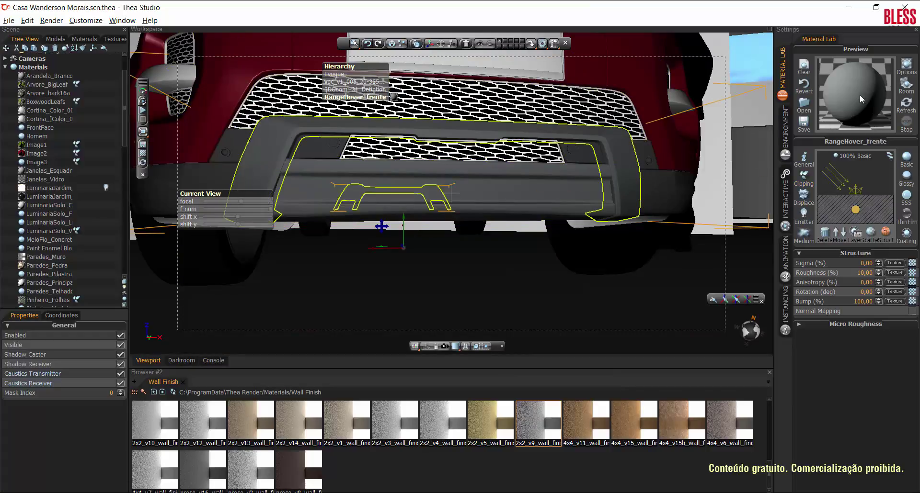
{"action": "left_click", "coordinate": [906, 175]}
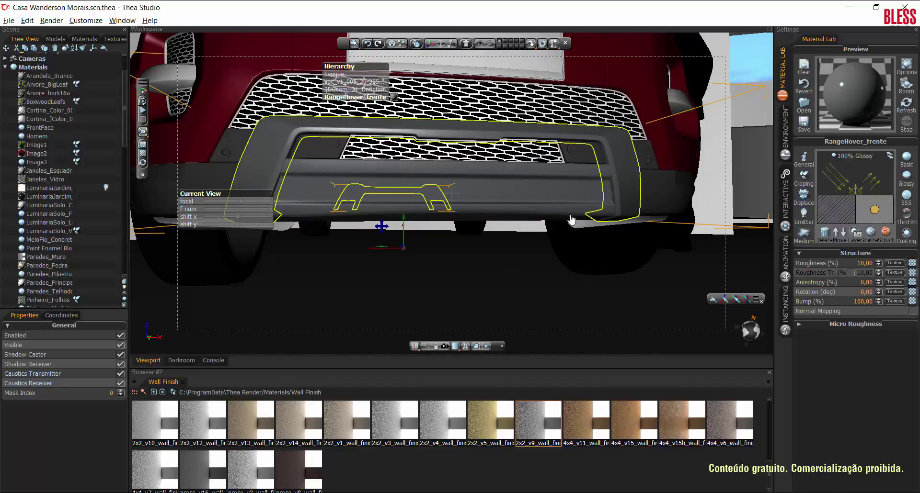
Step: Select the RANGE ROVER lettering on the car's hood and apply the Chromium preset from the Metals library to its RangeHover_Crome material
{"action": "left_click_drag", "start_coordinate": [571, 220], "coordinate": [478, 148]}
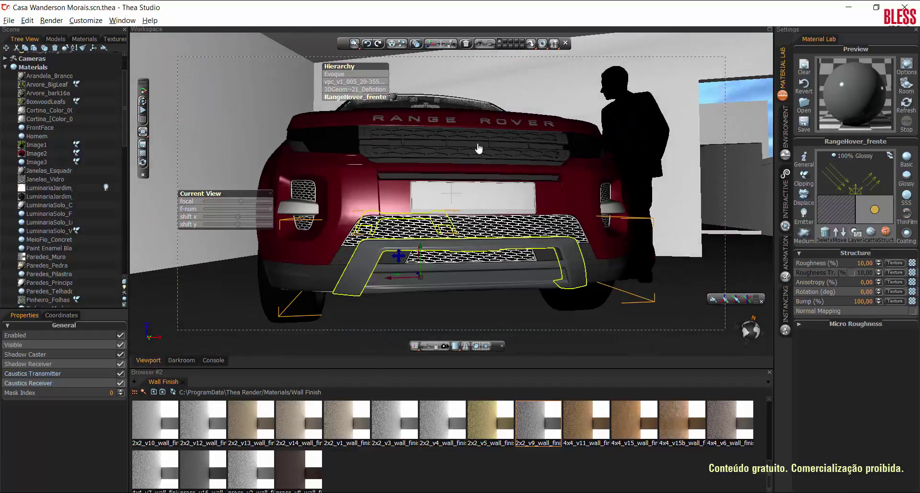
{"action": "left_click", "coordinate": [451, 126]}
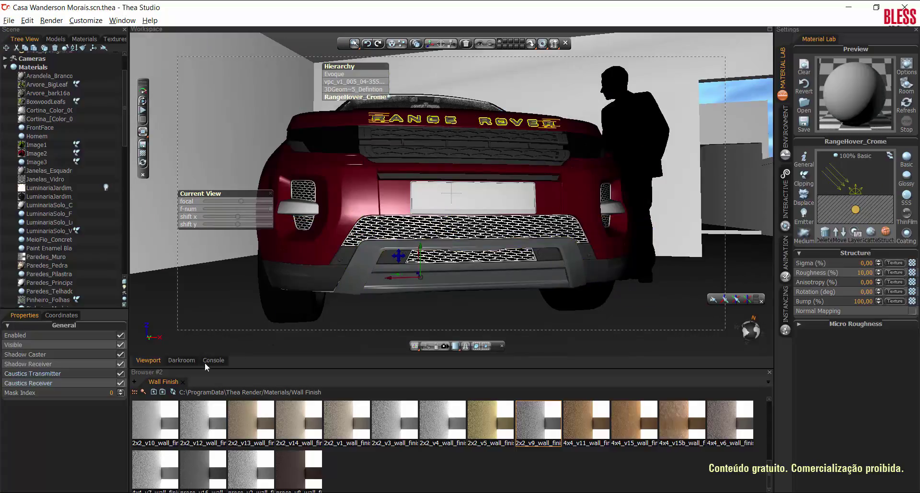
{"action": "left_click", "coordinate": [153, 392]}
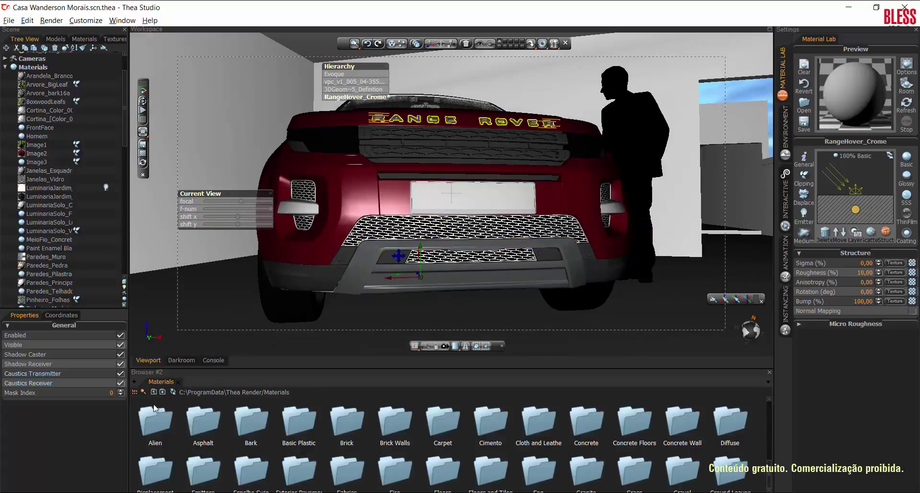
{"action": "scroll", "coordinate": [362, 456], "scroll_direction": "down", "scroll_amount": 2}
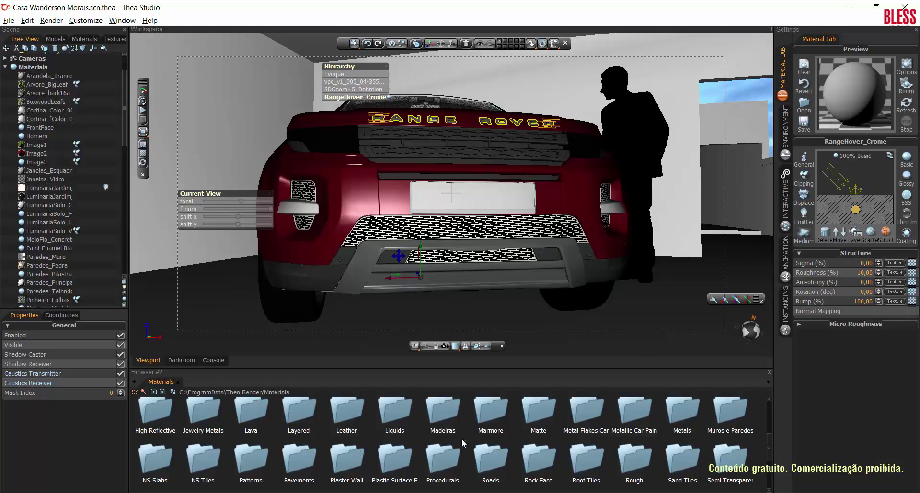
{"action": "double_click", "coordinate": [685, 413]}
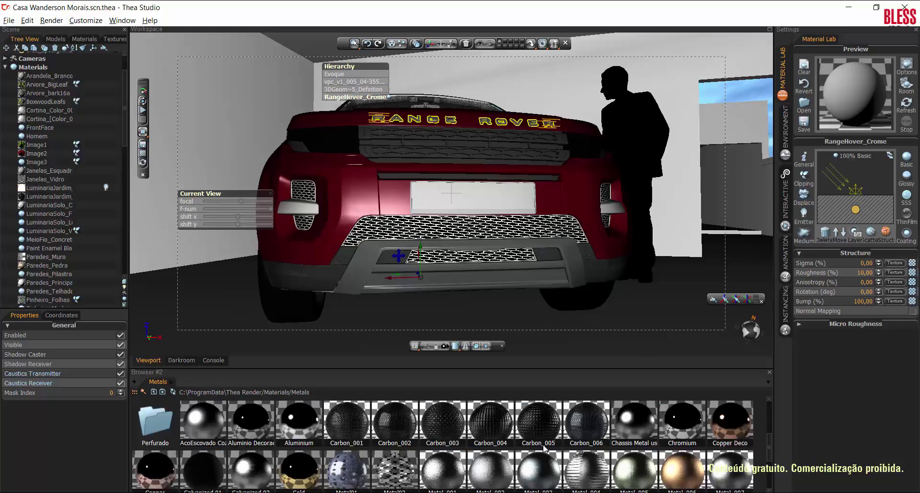
{"action": "left_click_drag", "start_coordinate": [682, 426], "coordinate": [869, 96]}
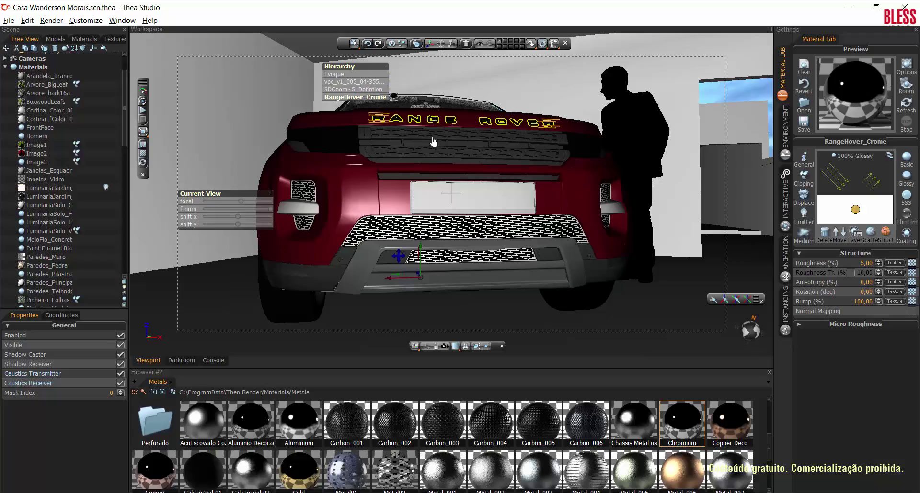
Step: Return to the Scene 2 camera, close the material browser and start a Darkroom render at 3000 x 1500
{"action": "left_click", "coordinate": [428, 349]}
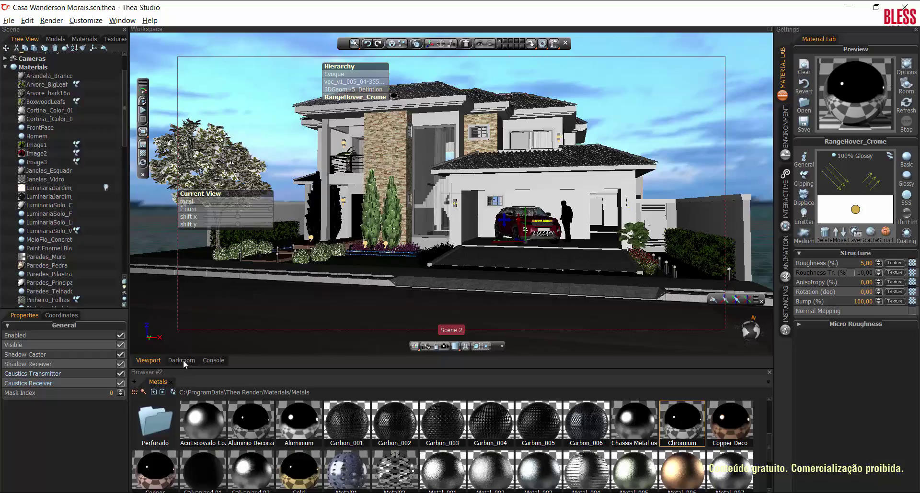
{"action": "left_click", "coordinate": [769, 373]}
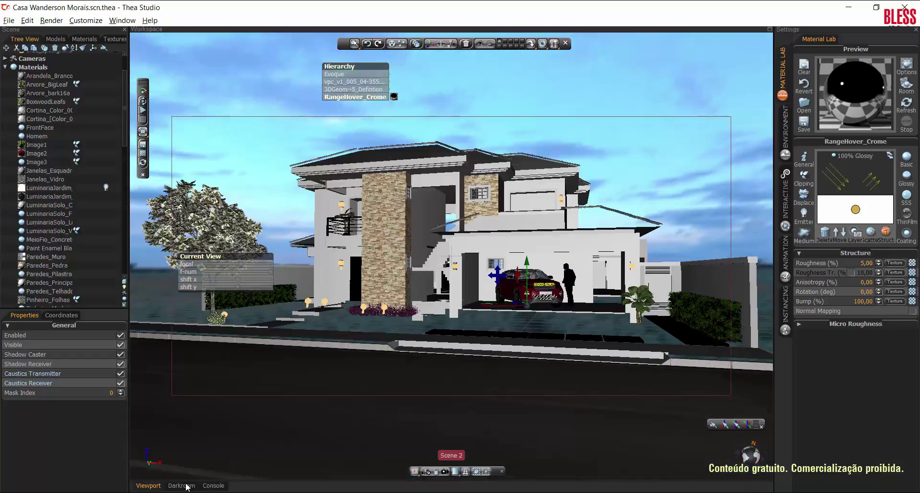
{"action": "left_click", "coordinate": [186, 485]}
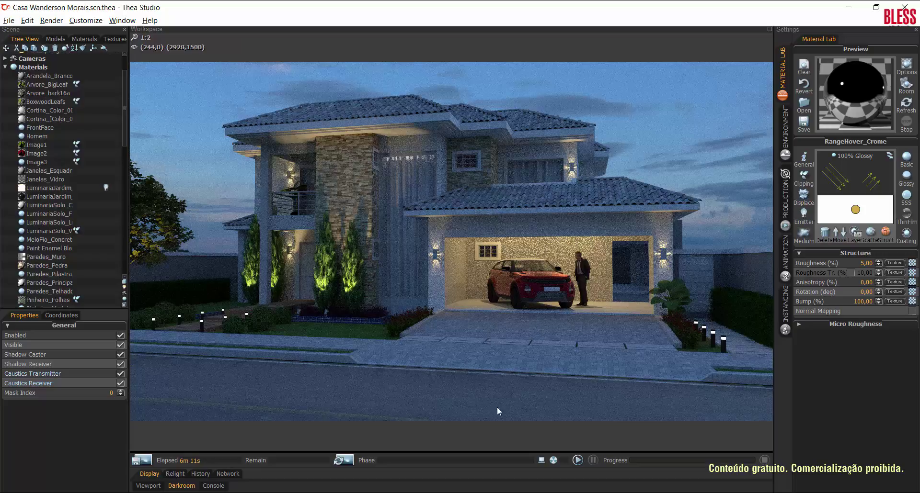
{"action": "left_click", "coordinate": [577, 460]}
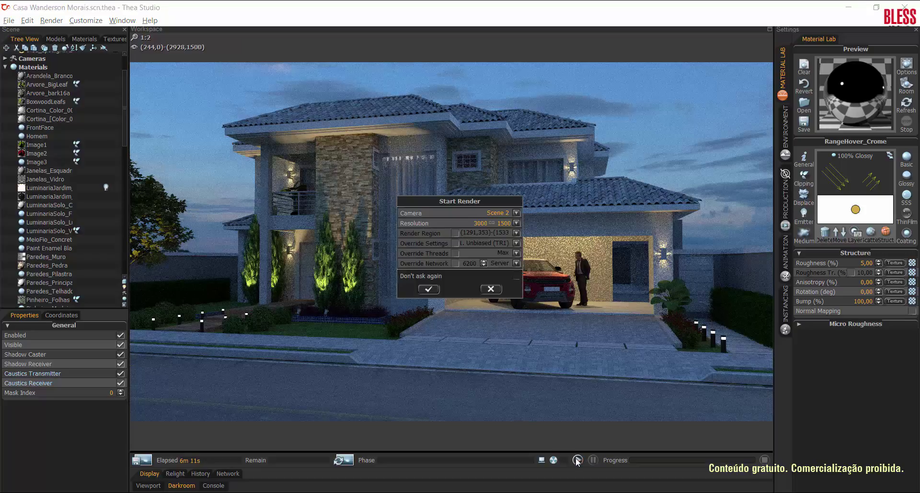
{"action": "left_click", "coordinate": [429, 290]}
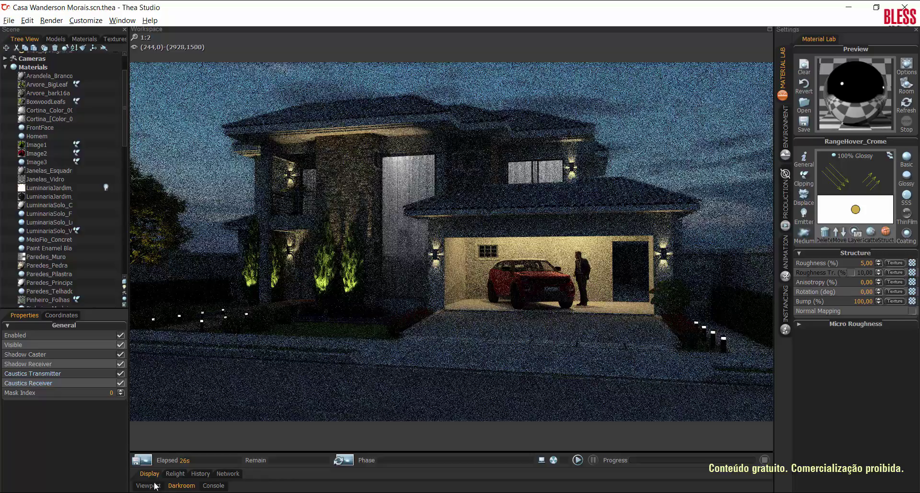
Step: Select the thea_spotlight#2 point light in the scene and set its emittance color to the pale orange swatch of the standard palette
{"action": "left_click", "coordinate": [124, 289]}
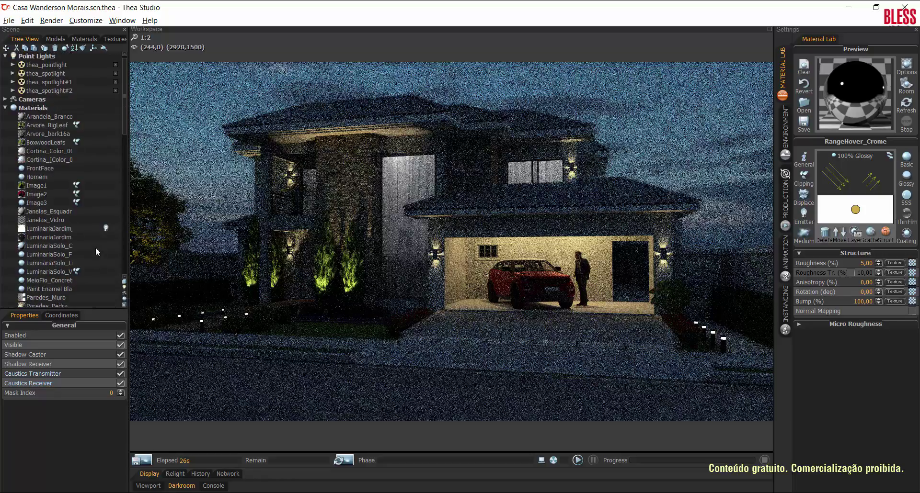
{"action": "left_click", "coordinate": [5, 108]}
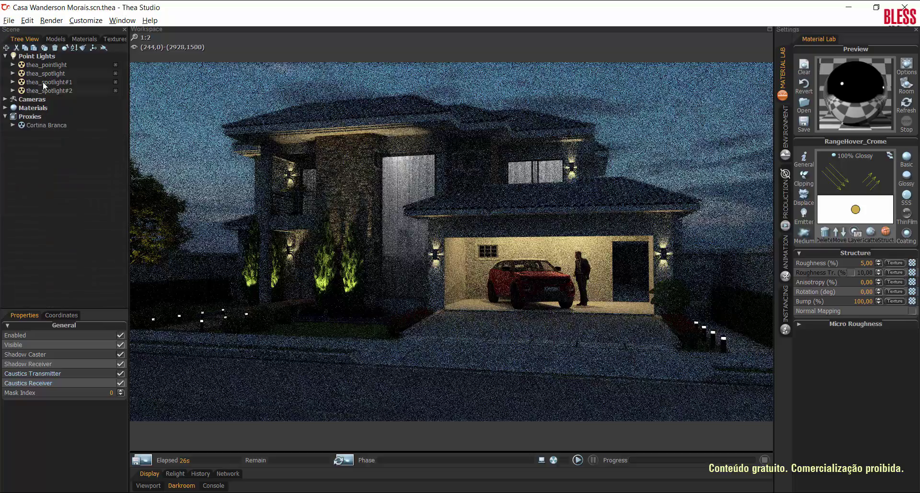
{"action": "left_click", "coordinate": [148, 487]}
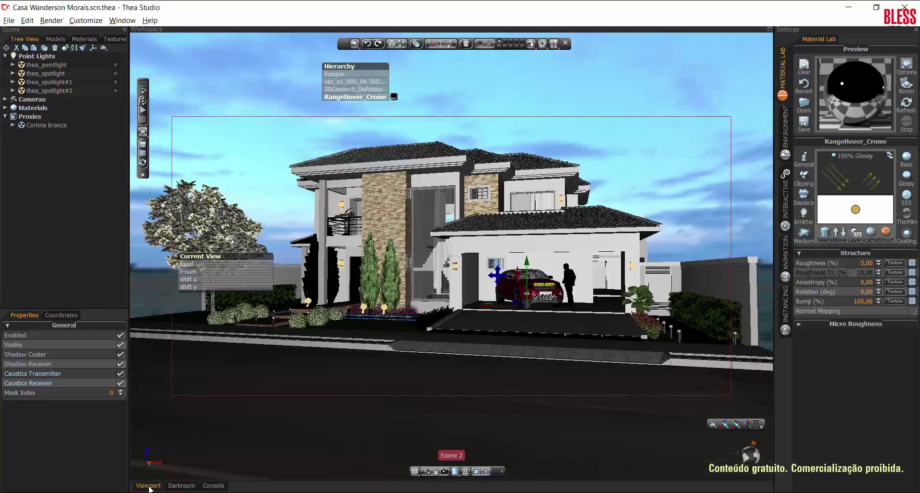
{"action": "left_click", "coordinate": [52, 67]}
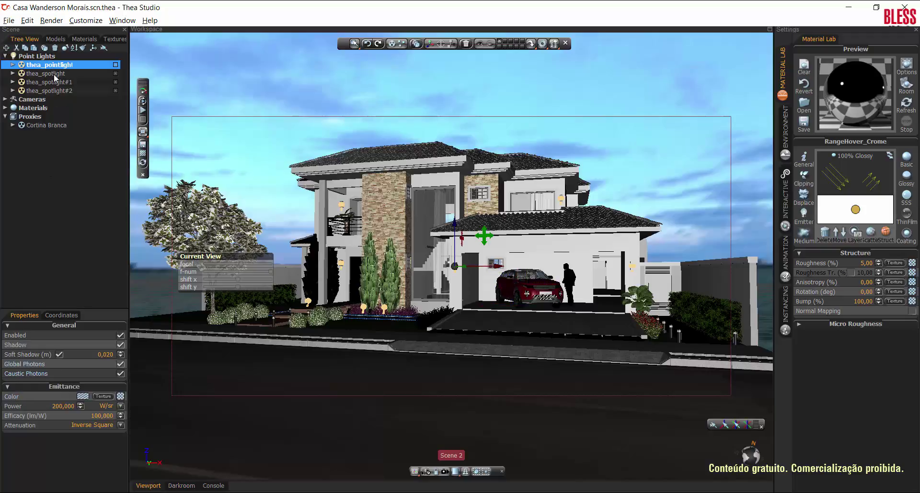
{"action": "left_click", "coordinate": [58, 82]}
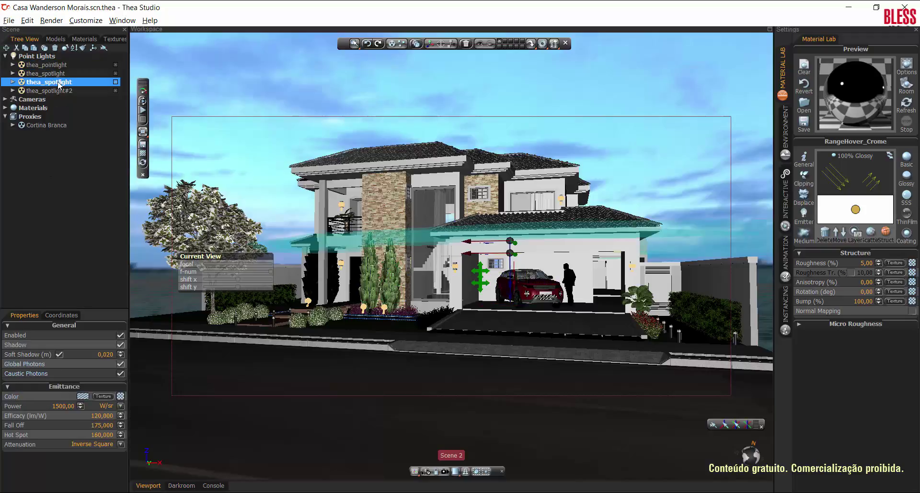
{"action": "left_click", "coordinate": [61, 92]}
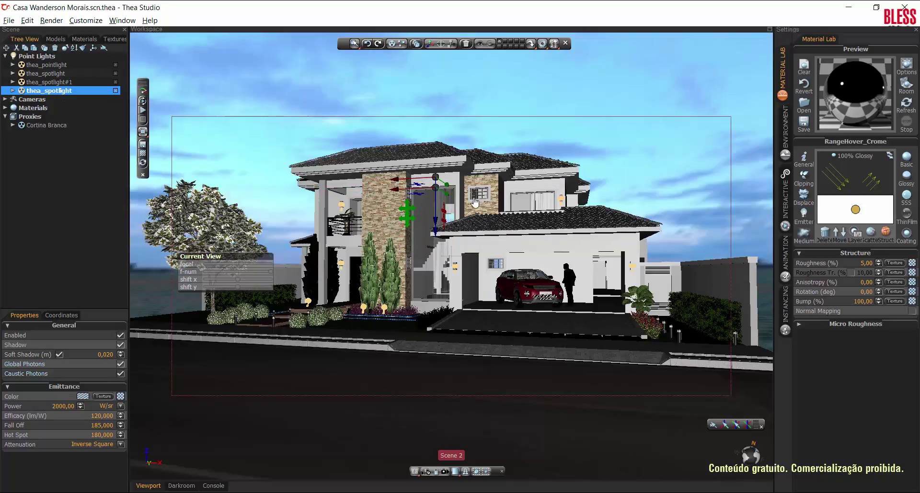
{"action": "left_click", "coordinate": [86, 396]}
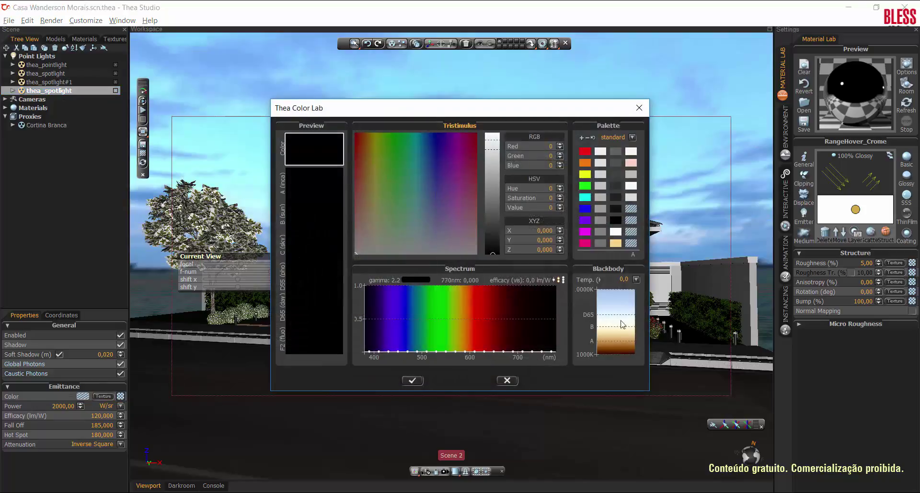
{"action": "left_click", "coordinate": [616, 244]}
{"action": "left_click", "coordinate": [421, 379]}
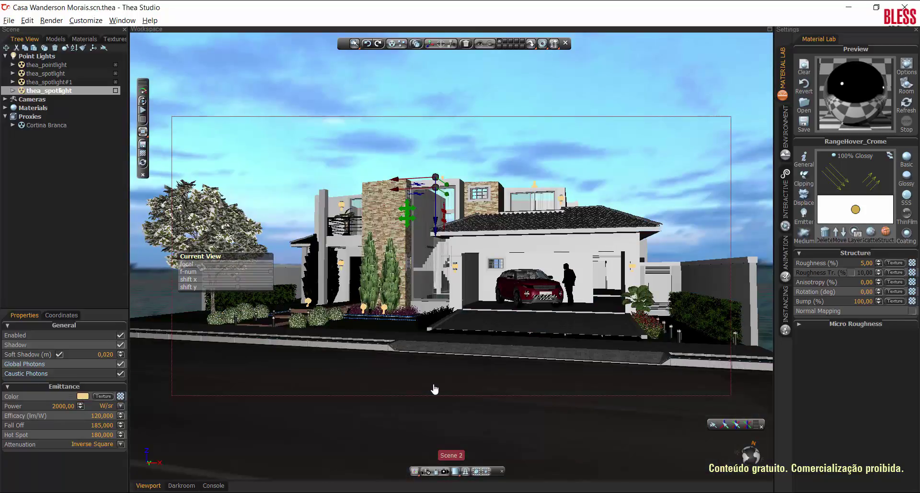
Step: Render Scene 2 in the Darkroom at 3000 x 1500 and close the Scene and Settings windows to enlarge the render area
{"action": "left_click", "coordinate": [189, 486]}
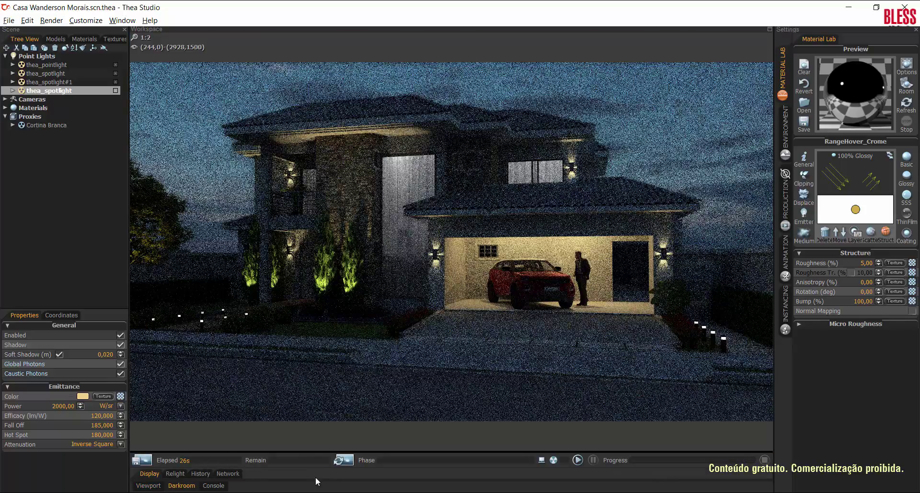
{"action": "left_click", "coordinate": [577, 460]}
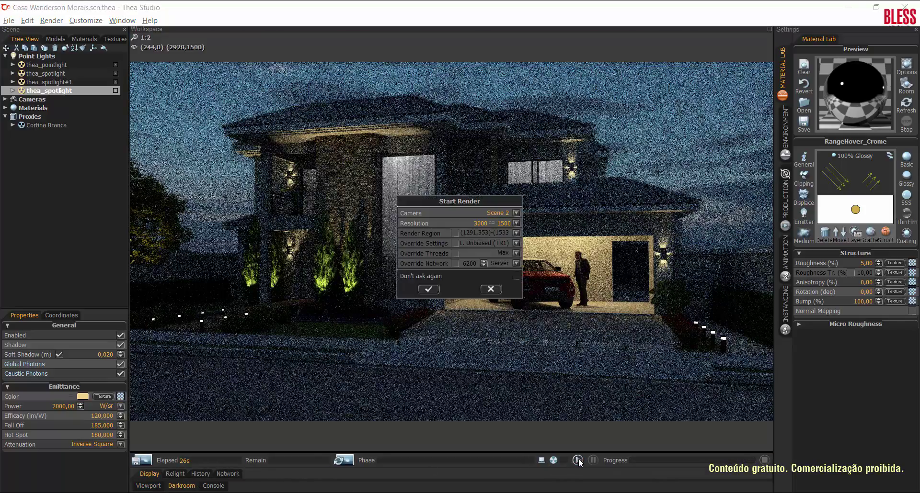
{"action": "left_click", "coordinate": [427, 290]}
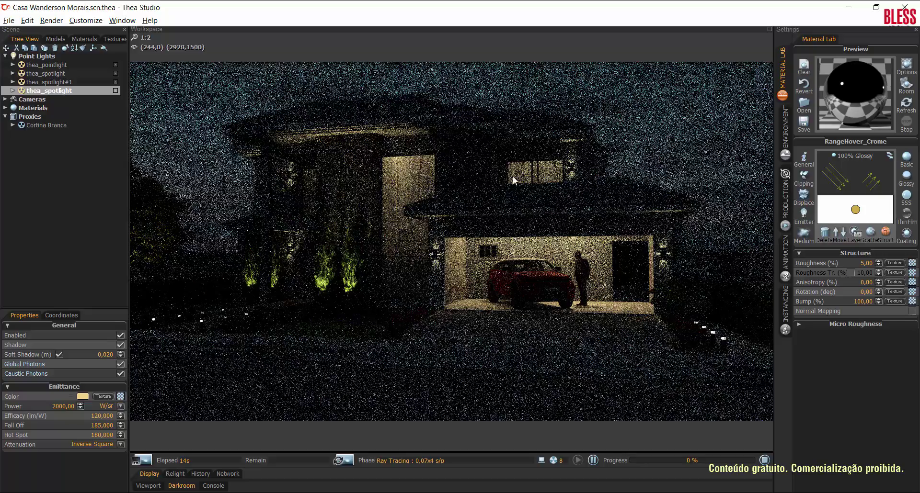
{"action": "left_click", "coordinate": [124, 30]}
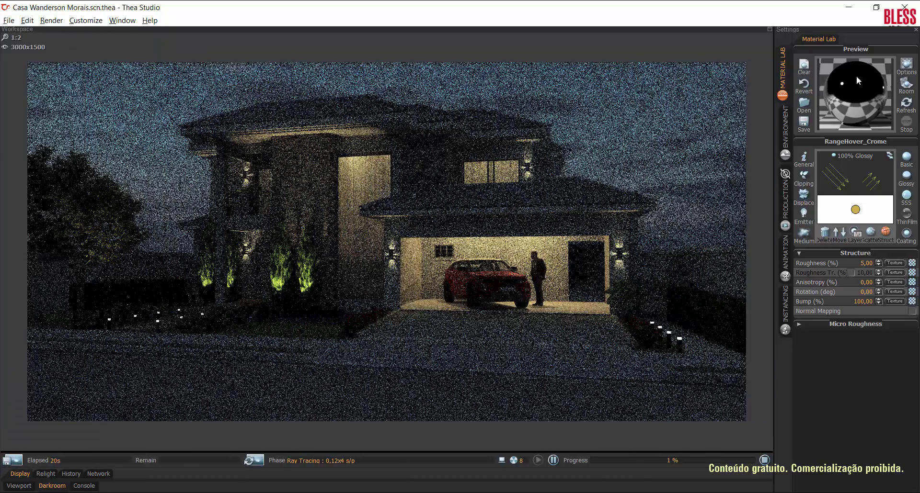
{"action": "left_click", "coordinate": [915, 30]}
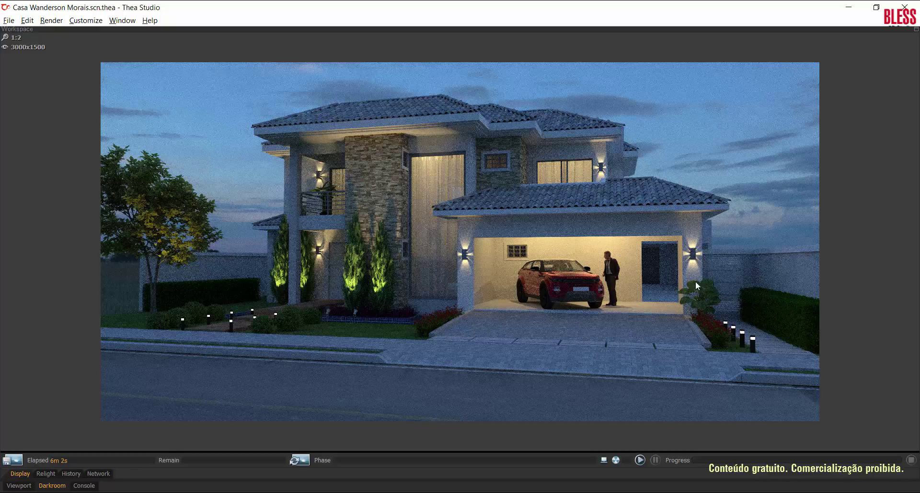
Step: Examine the finished render at 1:1 across the garage, car, roof, curtains, stone column, wall lamps and front garden
{"action": "scroll", "coordinate": [625, 293], "scroll_direction": "up", "scroll_amount": 2}
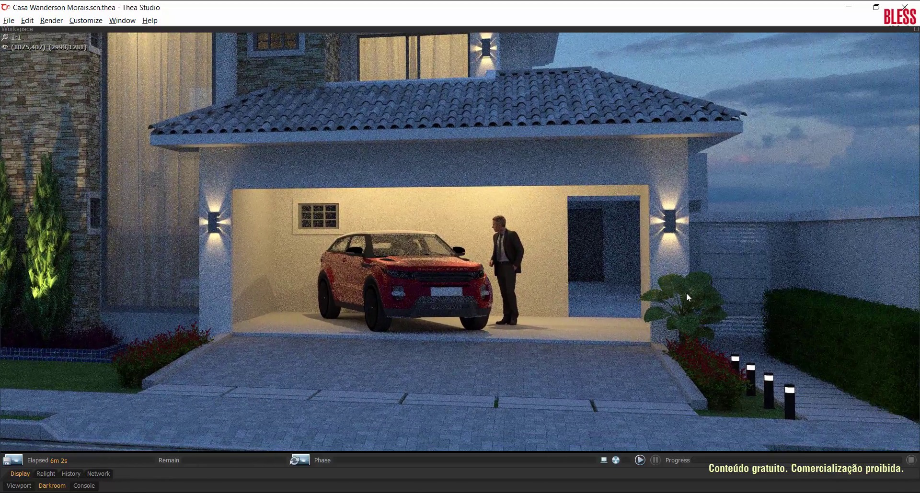
{"action": "left_click_drag", "start_coordinate": [469, 285], "coordinate": [531, 301]}
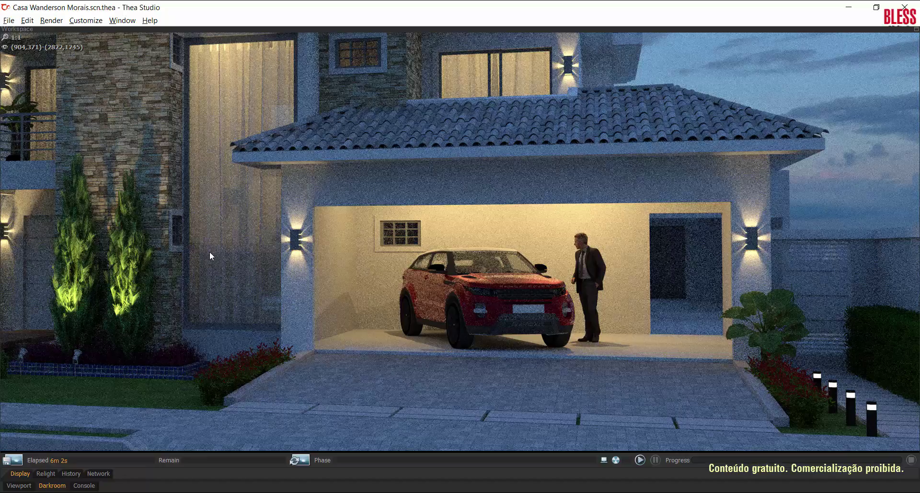
{"action": "left_click_drag", "start_coordinate": [209, 252], "coordinate": [405, 163]}
{"action": "scroll", "coordinate": [539, 257], "scroll_direction": "up", "scroll_amount": 1}
{"action": "left_click_drag", "start_coordinate": [540, 257], "coordinate": [456, 314]}
{"action": "left_click_drag", "start_coordinate": [295, 287], "coordinate": [432, 279]}
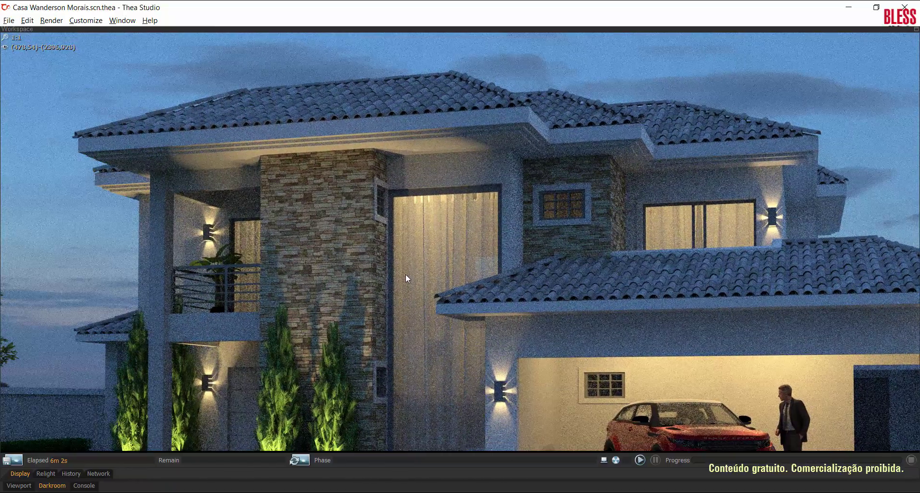
{"action": "left_click_drag", "start_coordinate": [367, 272], "coordinate": [372, 227]}
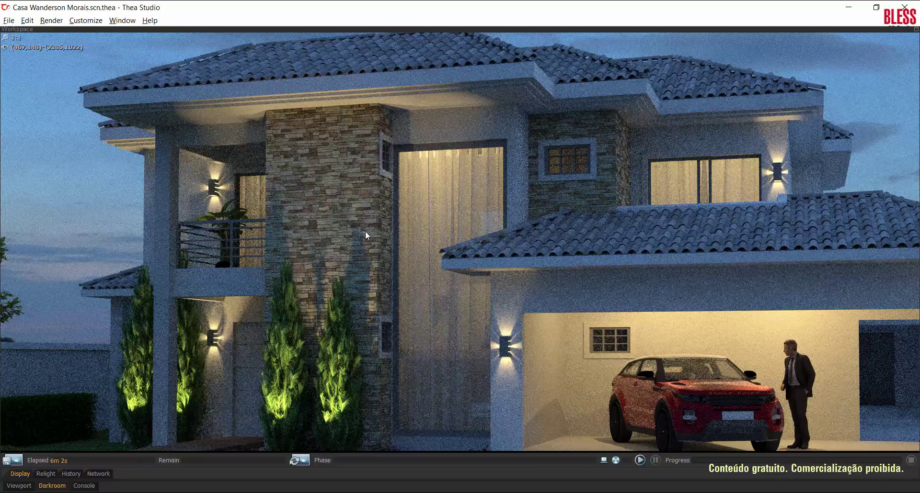
{"action": "left_click_drag", "start_coordinate": [341, 278], "coordinate": [344, 200]}
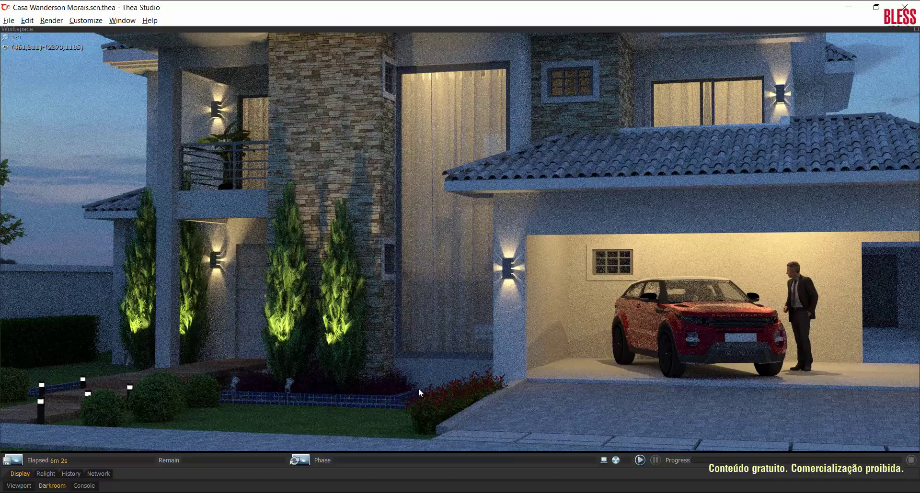
{"action": "left_click_drag", "start_coordinate": [659, 331], "coordinate": [443, 327]}
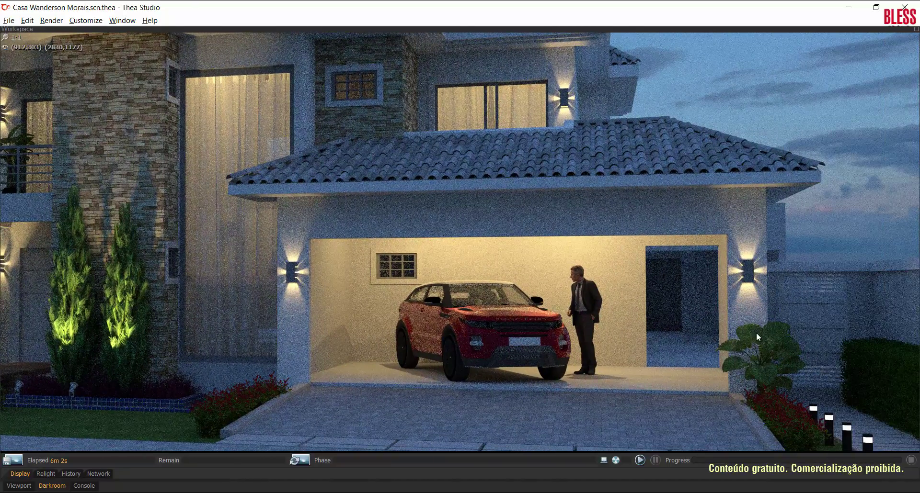
{"action": "left_click_drag", "start_coordinate": [492, 310], "coordinate": [513, 300]}
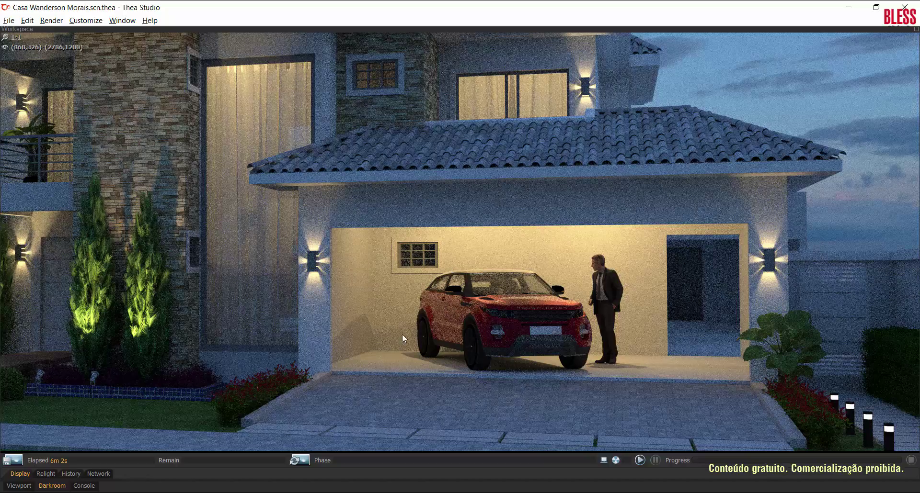
{"action": "left_click_drag", "start_coordinate": [338, 319], "coordinate": [570, 318]}
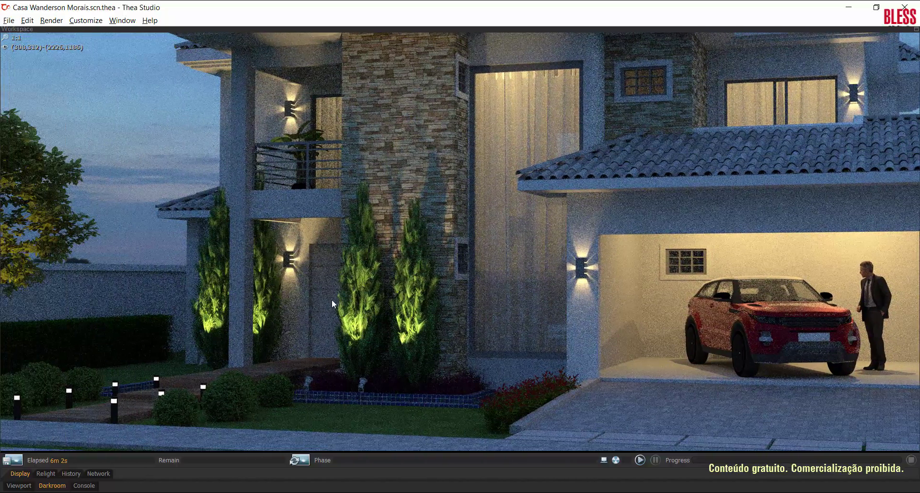
{"action": "left_click_drag", "start_coordinate": [332, 300], "coordinate": [386, 298]}
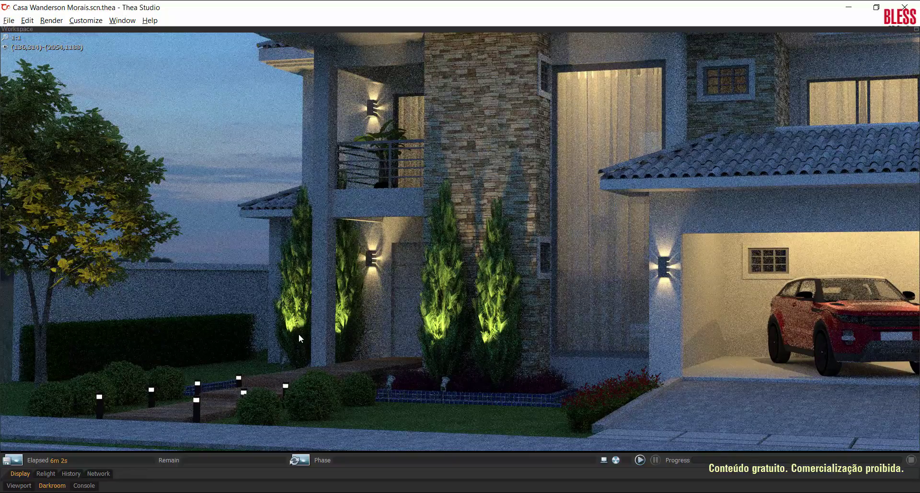
{"action": "left_click_drag", "start_coordinate": [369, 341], "coordinate": [187, 341]}
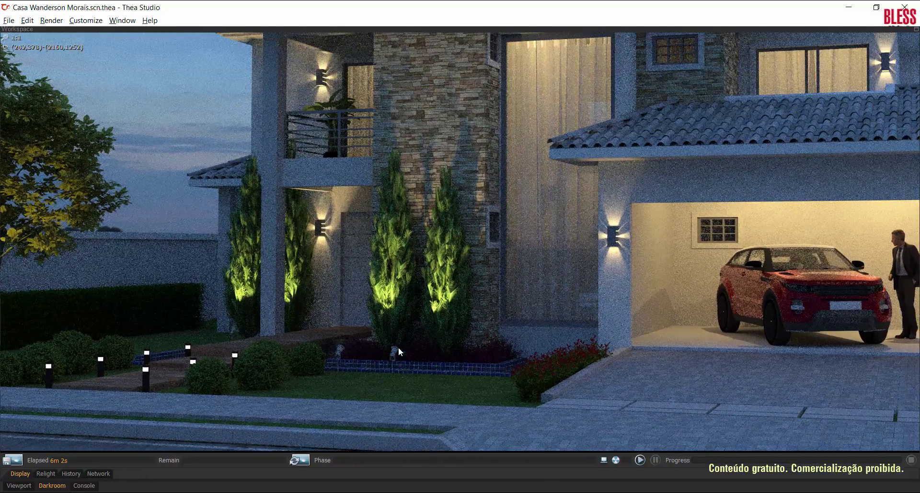
{"action": "left_click_drag", "start_coordinate": [456, 234], "coordinate": [433, 288]}
{"action": "left_click_drag", "start_coordinate": [469, 215], "coordinate": [393, 267]}
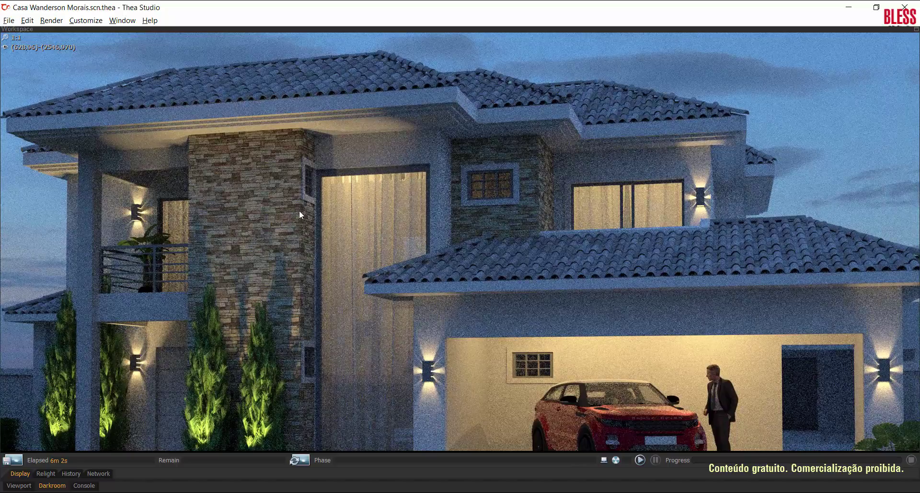
{"action": "left_click_drag", "start_coordinate": [179, 239], "coordinate": [264, 226]}
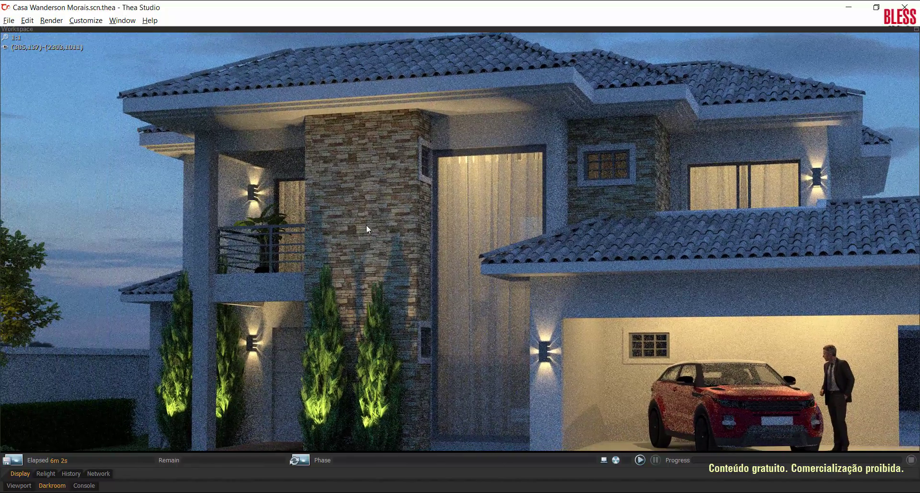
{"action": "left_click_drag", "start_coordinate": [367, 226], "coordinate": [435, 205]}
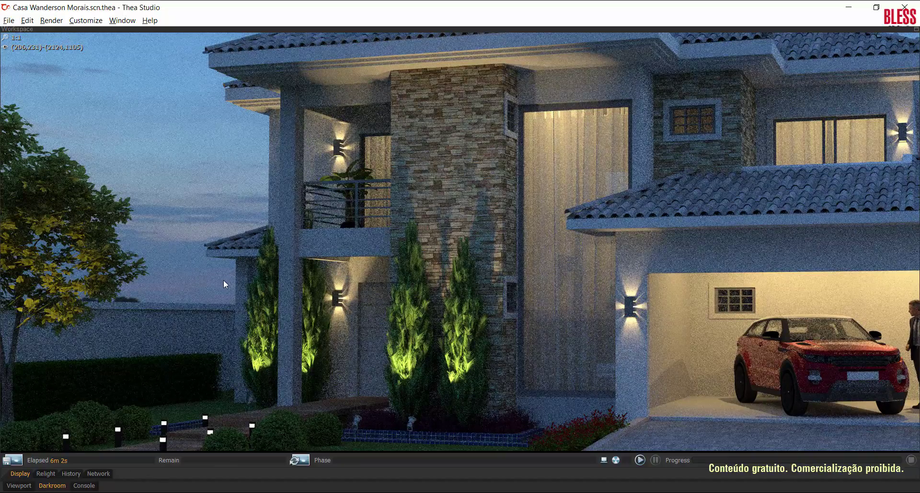
{"action": "left_click_drag", "start_coordinate": [224, 280], "coordinate": [271, 263]}
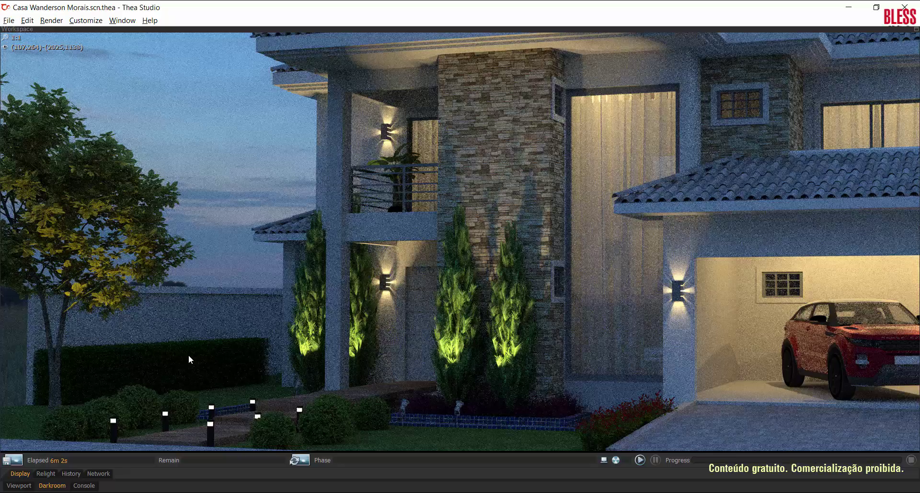
Step: Reopen the Settings window and choose Unbiased (TR2) as the production render's engine core
{"action": "left_click", "coordinate": [122, 21]}
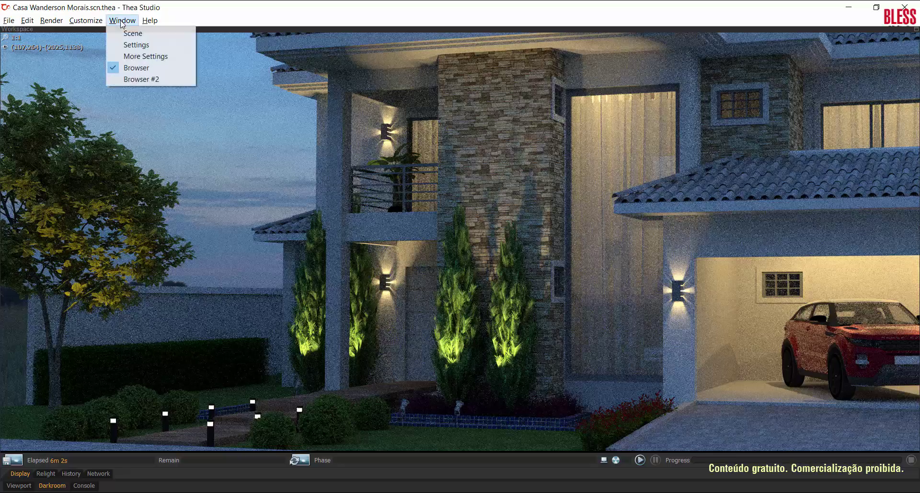
{"action": "left_click", "coordinate": [136, 45]}
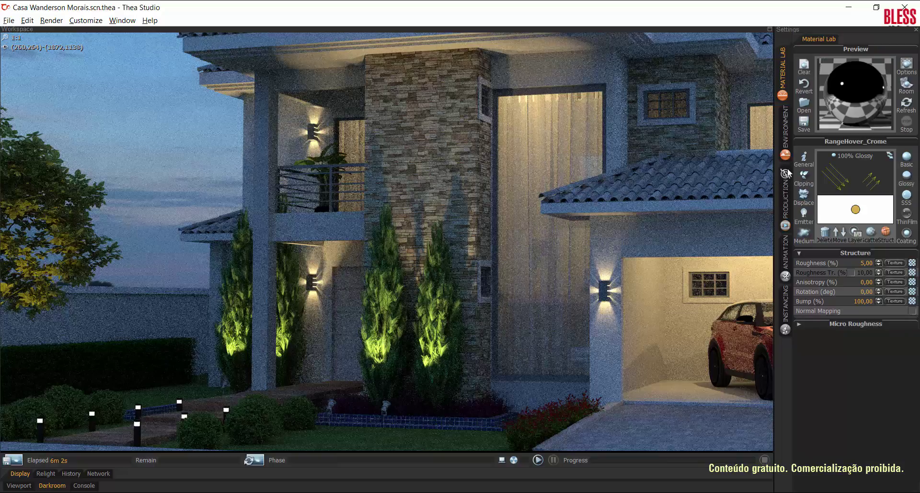
{"action": "left_click", "coordinate": [788, 200]}
{"action": "left_click", "coordinate": [912, 58]}
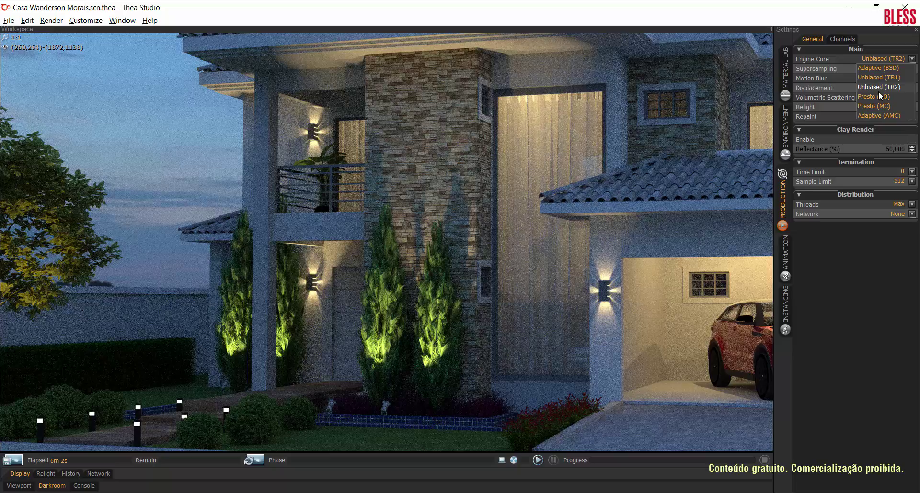
{"action": "left_click", "coordinate": [879, 91]}
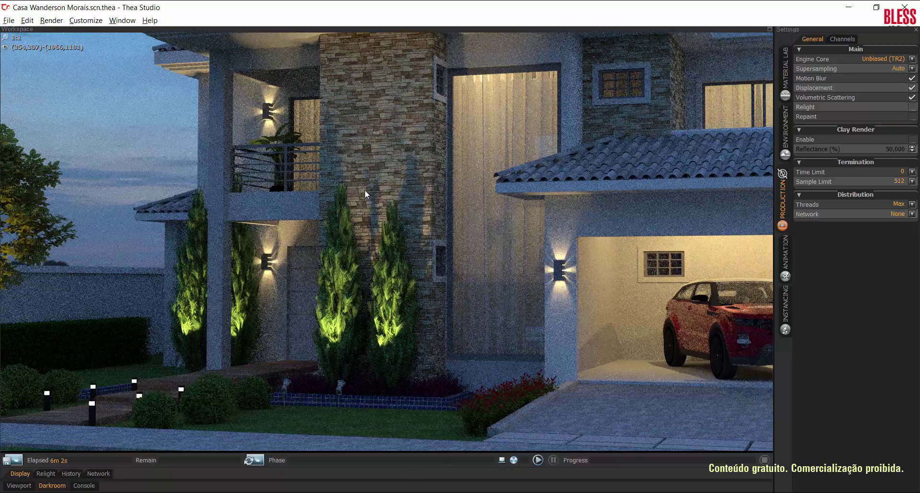
Step: Examine the upper facade, curtains and stone column in the render up close, hide the Settings window and view the whole image
{"action": "scroll", "coordinate": [370, 195], "scroll_direction": "down", "scroll_amount": 1}
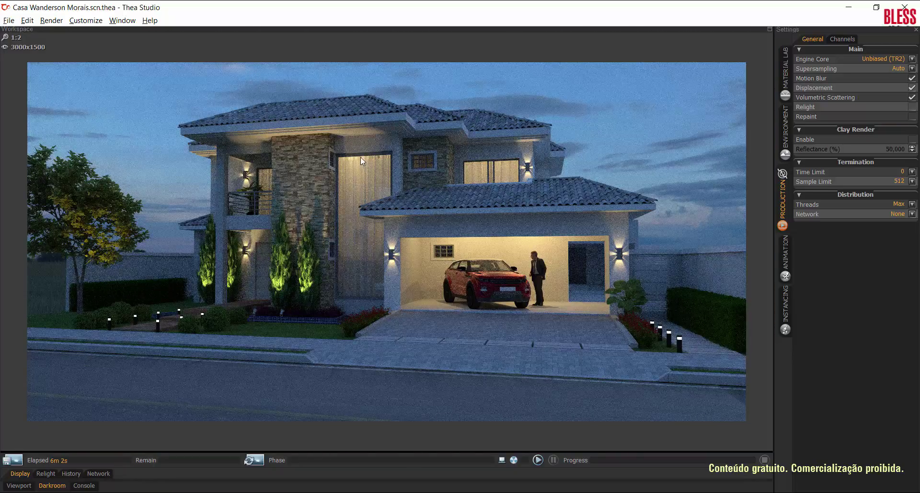
{"action": "scroll", "coordinate": [354, 140], "scroll_direction": "up", "scroll_amount": 1}
{"action": "left_click_drag", "start_coordinate": [339, 144], "coordinate": [399, 236]}
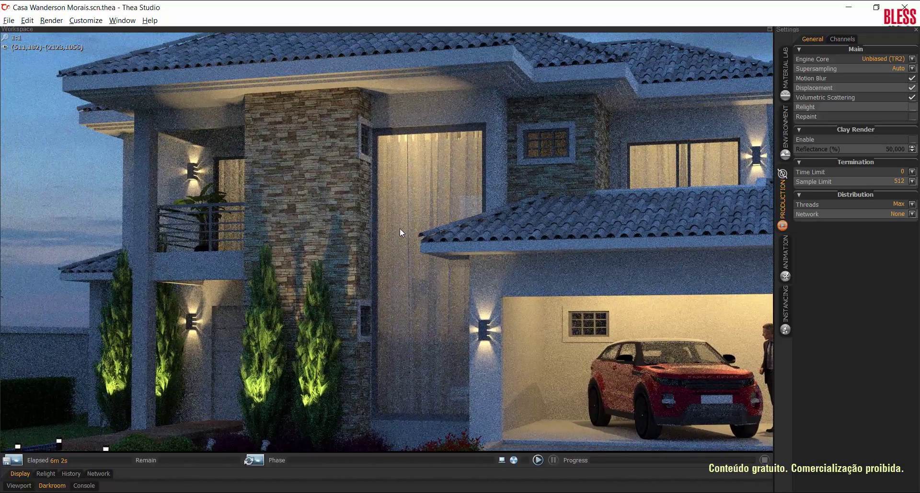
{"action": "left_click_drag", "start_coordinate": [374, 189], "coordinate": [314, 230]}
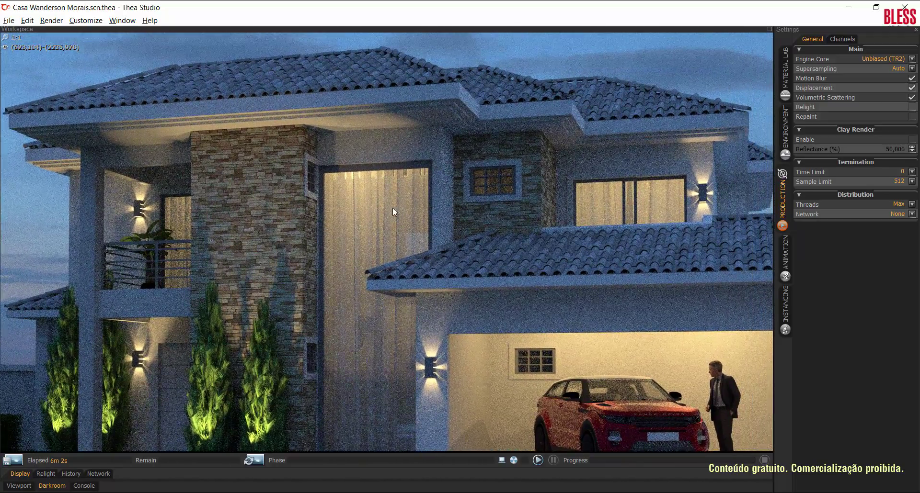
{"action": "left_click_drag", "start_coordinate": [392, 208], "coordinate": [435, 211]}
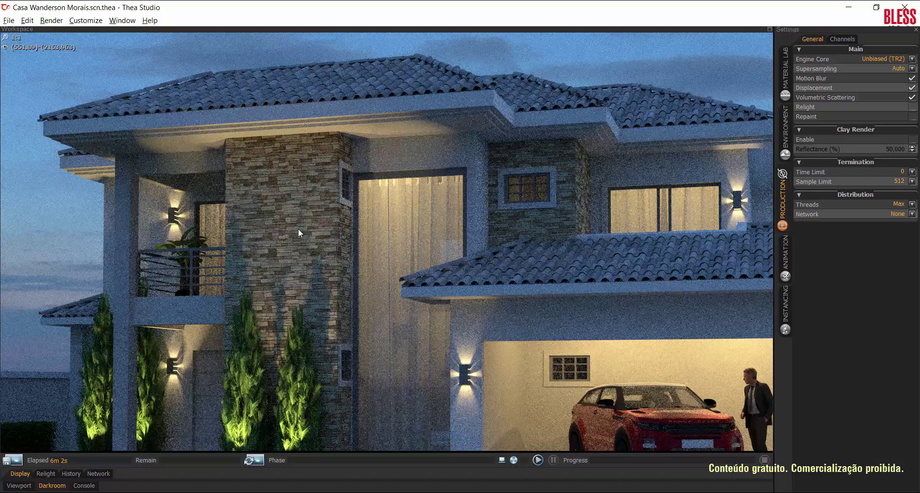
{"action": "left_click", "coordinate": [915, 29]}
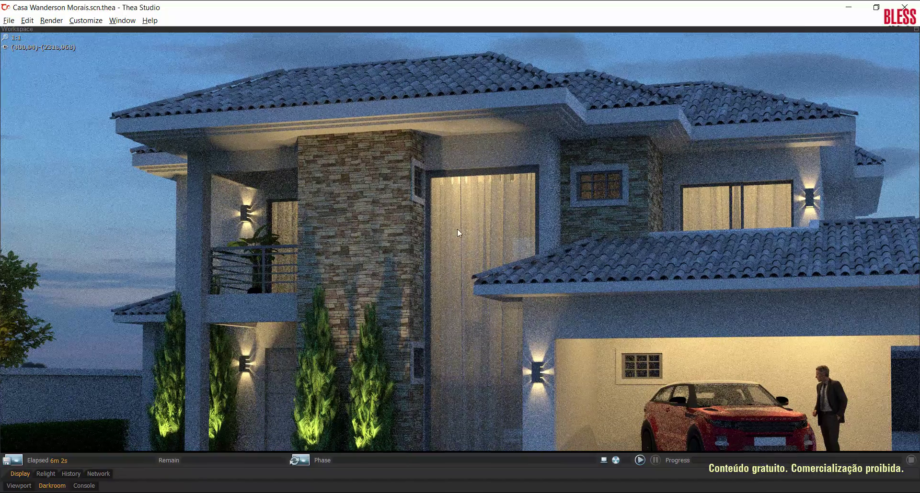
{"action": "scroll", "coordinate": [457, 229], "scroll_direction": "down", "scroll_amount": 1}
{"action": "scroll", "coordinate": [463, 226], "scroll_direction": "down", "scroll_amount": 1}
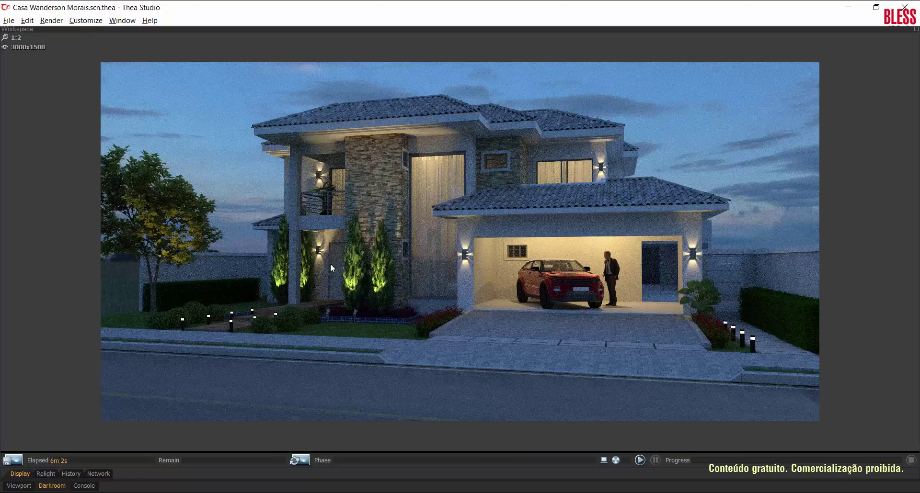